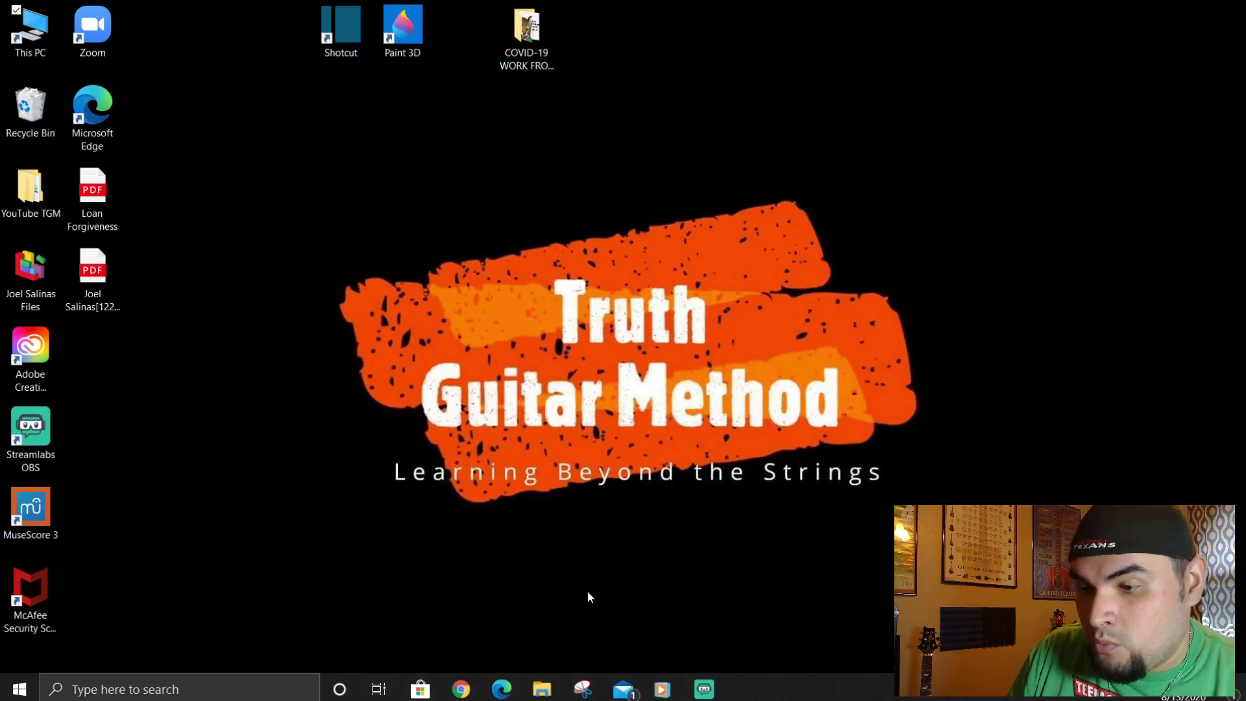
Return to the Positive Grid plugins page showing BIAS FX 2 Std $59, Pro $119, Elite $179.
{"action": "left_click", "coordinate": [470, 687]}
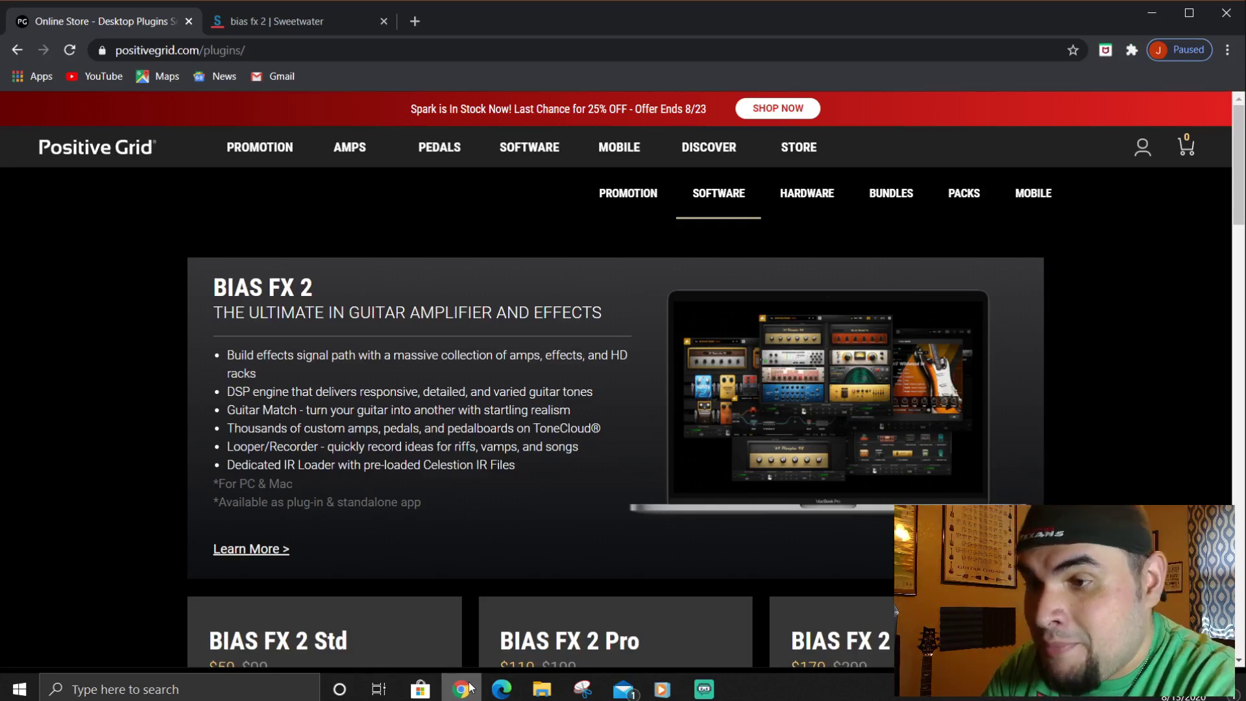
{"action": "left_click", "coordinate": [263, 14]}
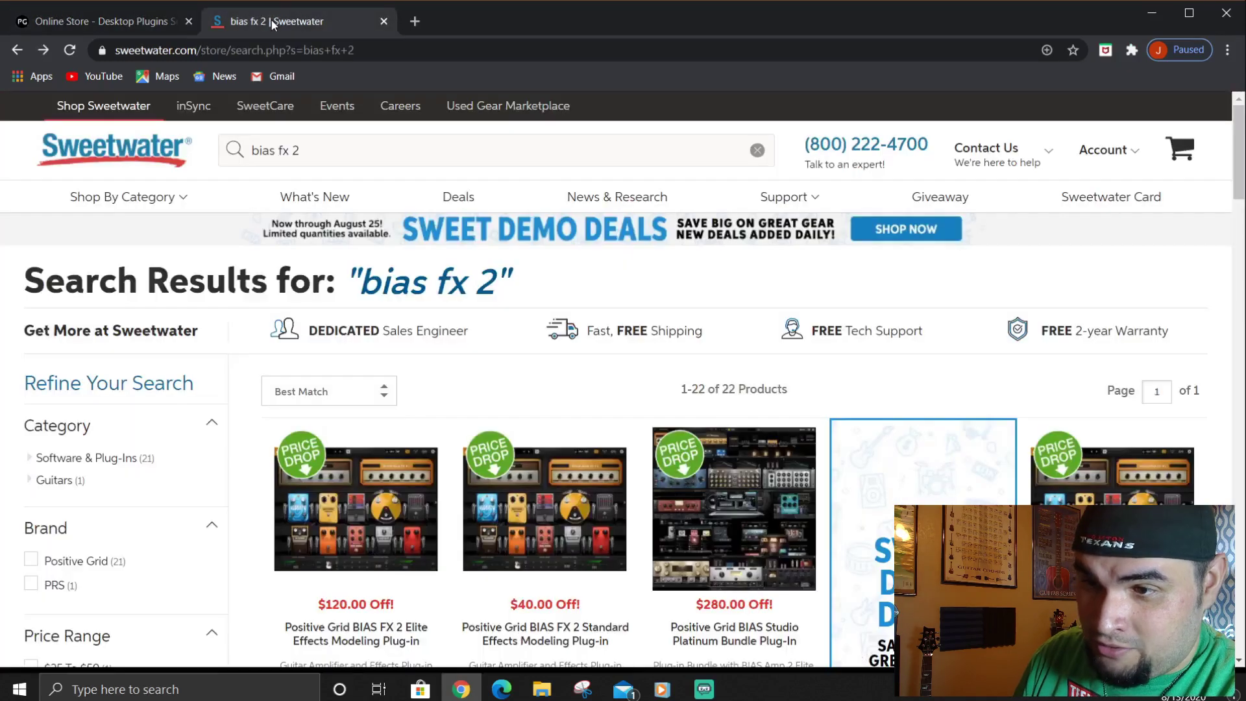
{"action": "left_click", "coordinate": [69, 22]}
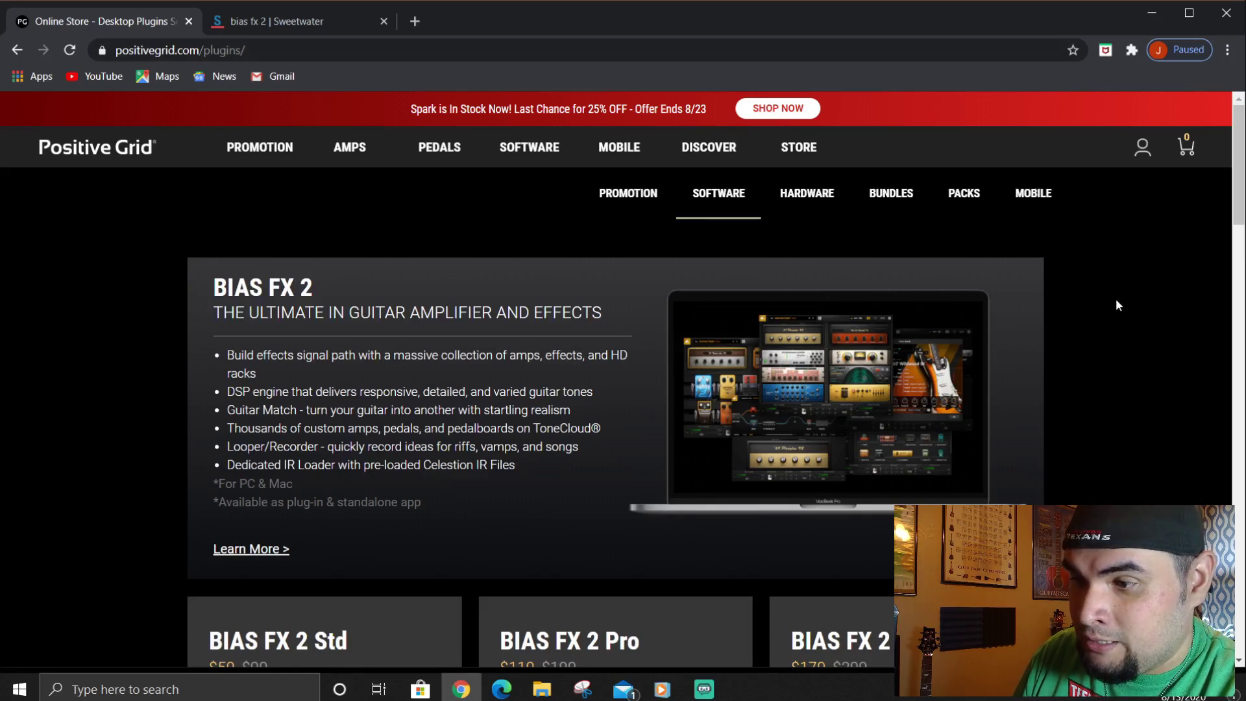
{"action": "scroll", "coordinate": [1117, 304], "scroll_direction": "down", "scroll_amount": 3}
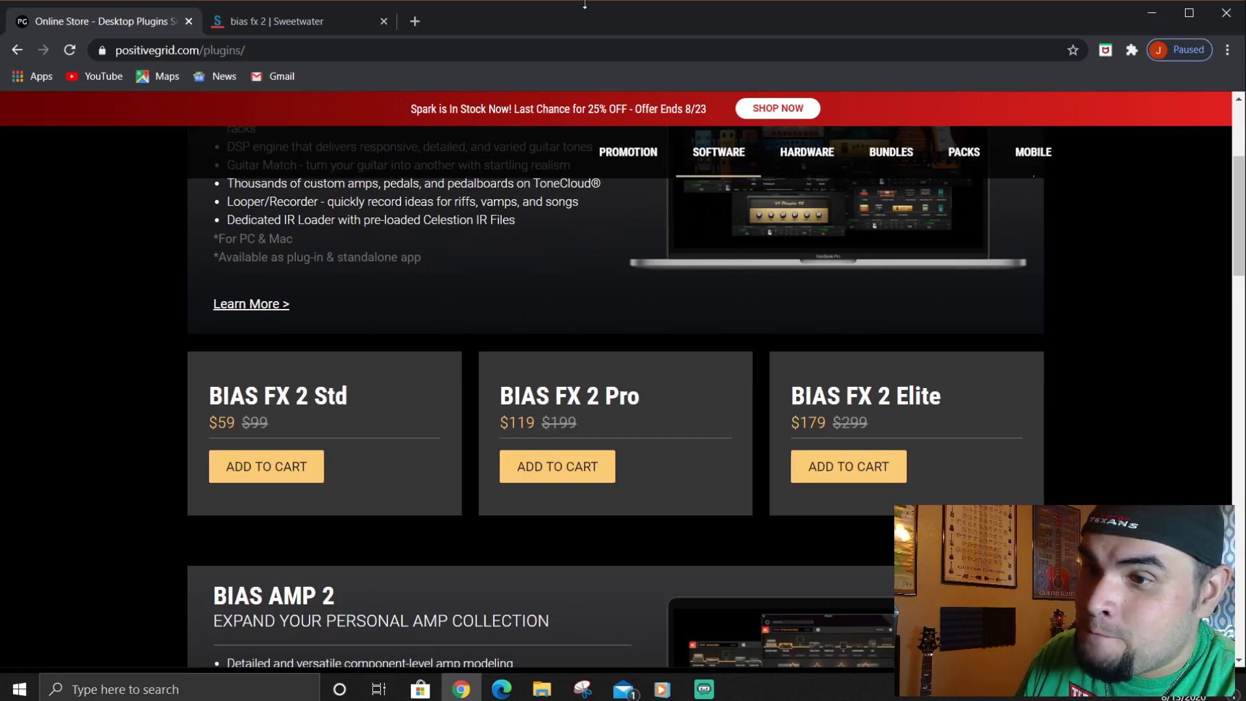
Scroll Sweetwater's bias fx 2 results and compare the $59, $119 and $179 prices with Positive Grid.
{"action": "left_click", "coordinate": [324, 17]}
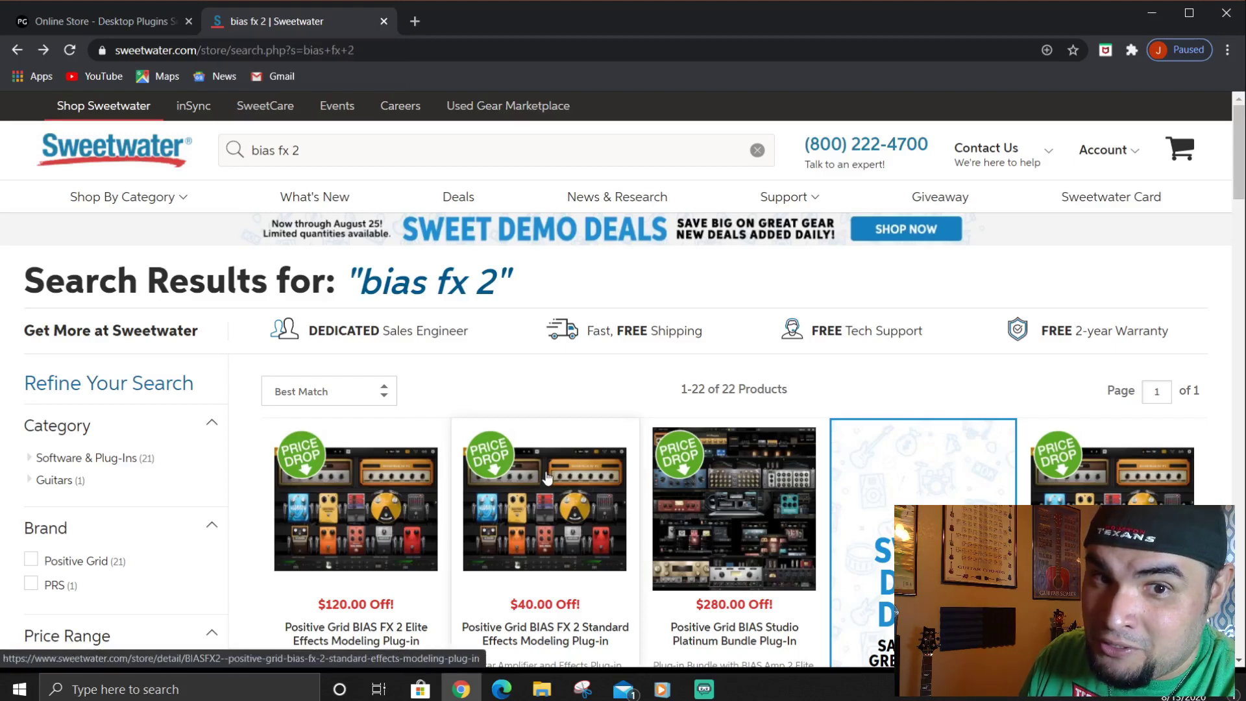
{"action": "scroll", "coordinate": [537, 295], "scroll_direction": "down", "scroll_amount": 3}
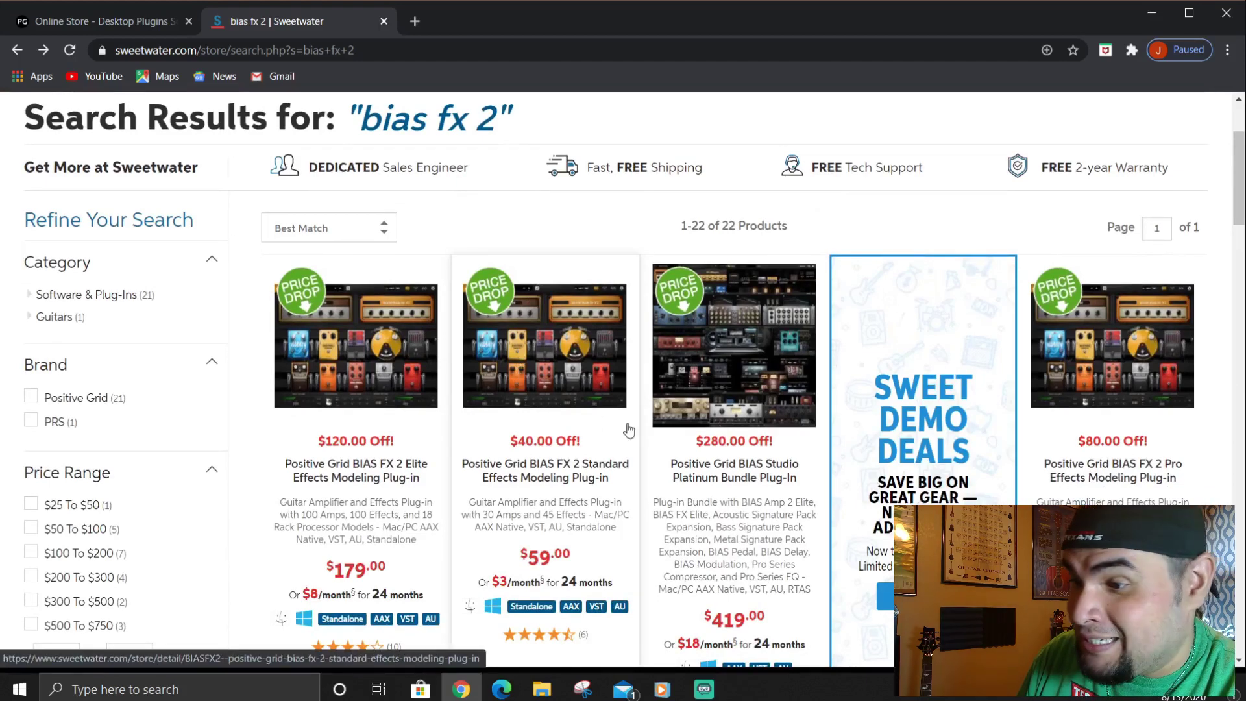
{"action": "scroll", "coordinate": [730, 496], "scroll_direction": "down", "scroll_amount": 3}
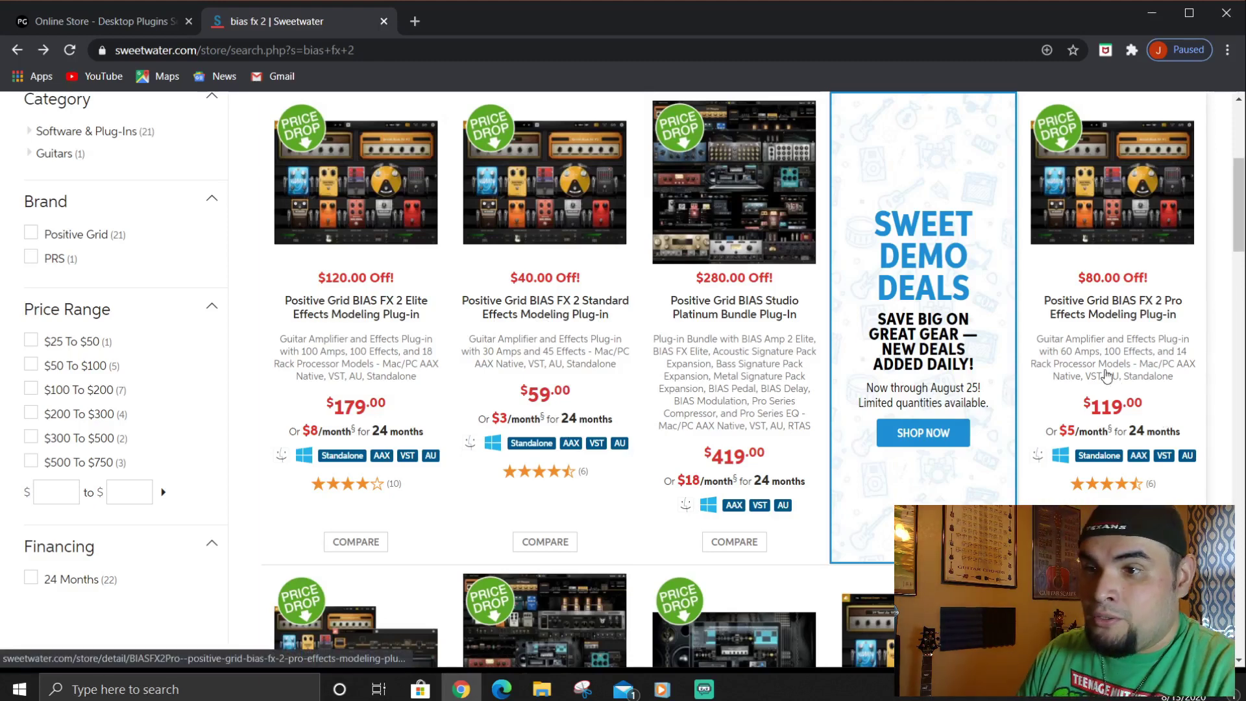
{"action": "left_click", "coordinate": [97, 19]}
{"action": "left_click", "coordinate": [259, 22]}
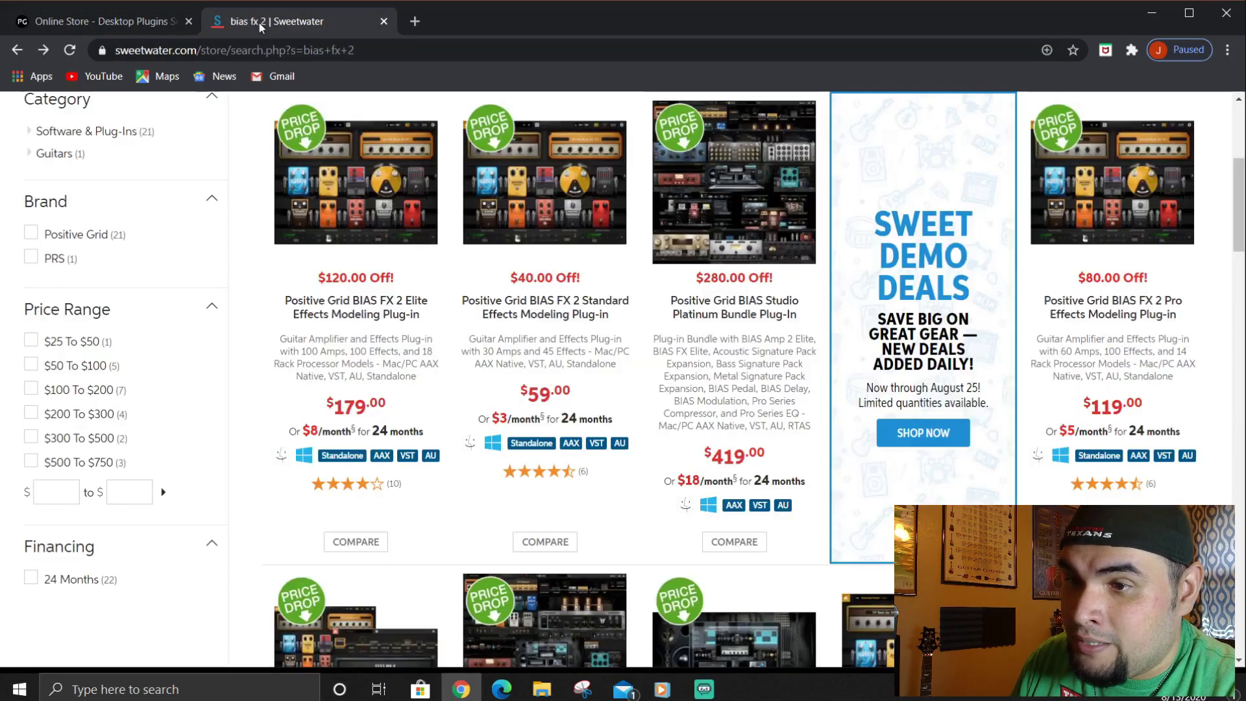
Go back to the Positive Grid store and glance over the hardware amps page.
{"action": "left_click", "coordinate": [145, 26]}
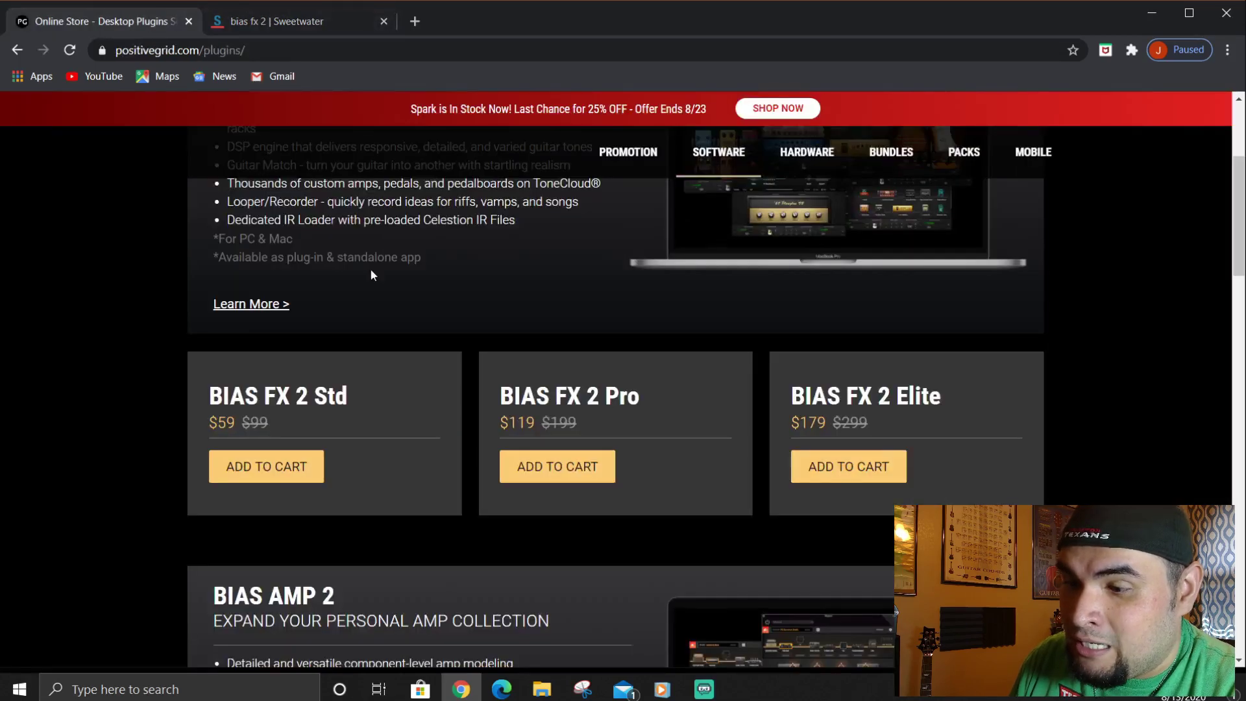
{"action": "scroll", "coordinate": [389, 278], "scroll_direction": "down", "scroll_amount": 20}
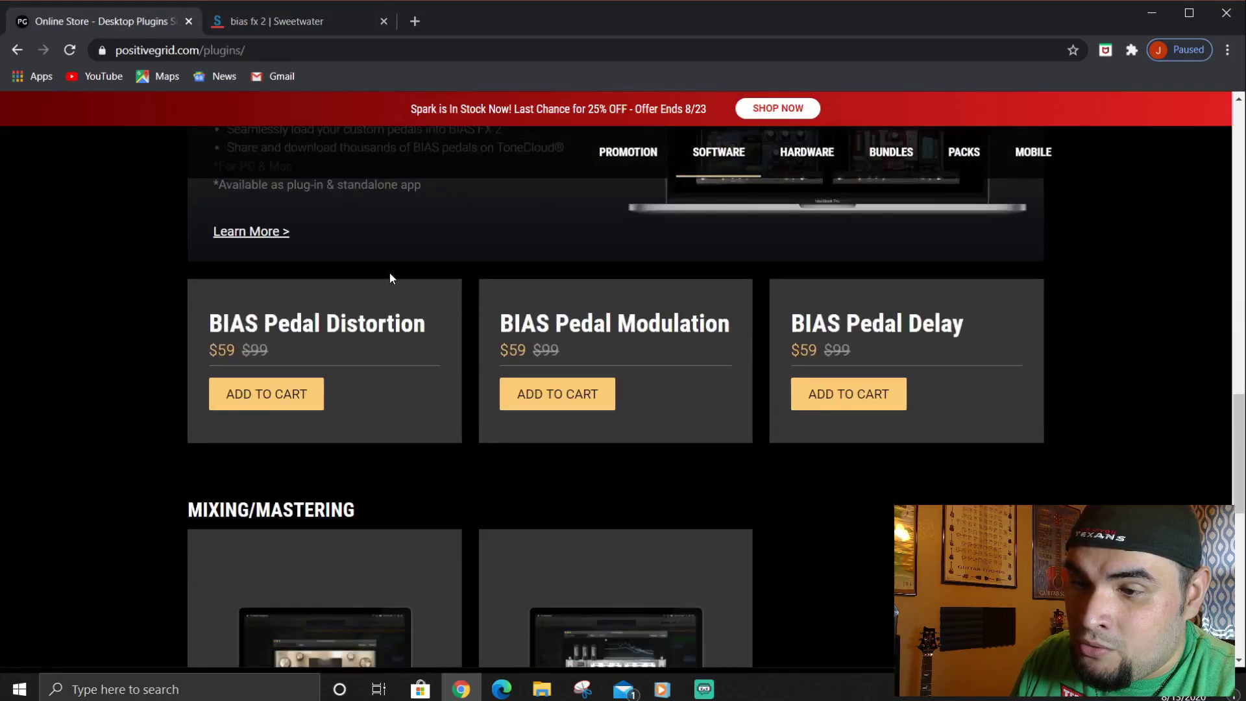
{"action": "scroll", "coordinate": [390, 278], "scroll_direction": "up", "scroll_amount": 20}
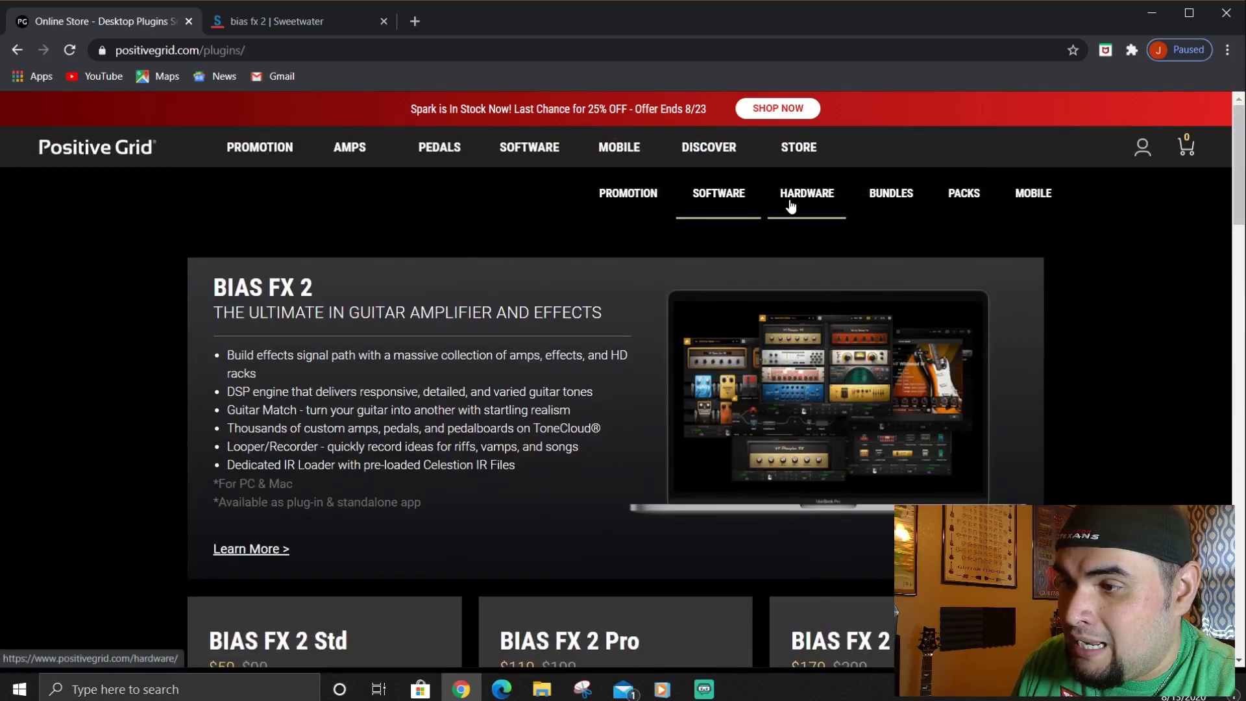
{"action": "left_click", "coordinate": [794, 204]}
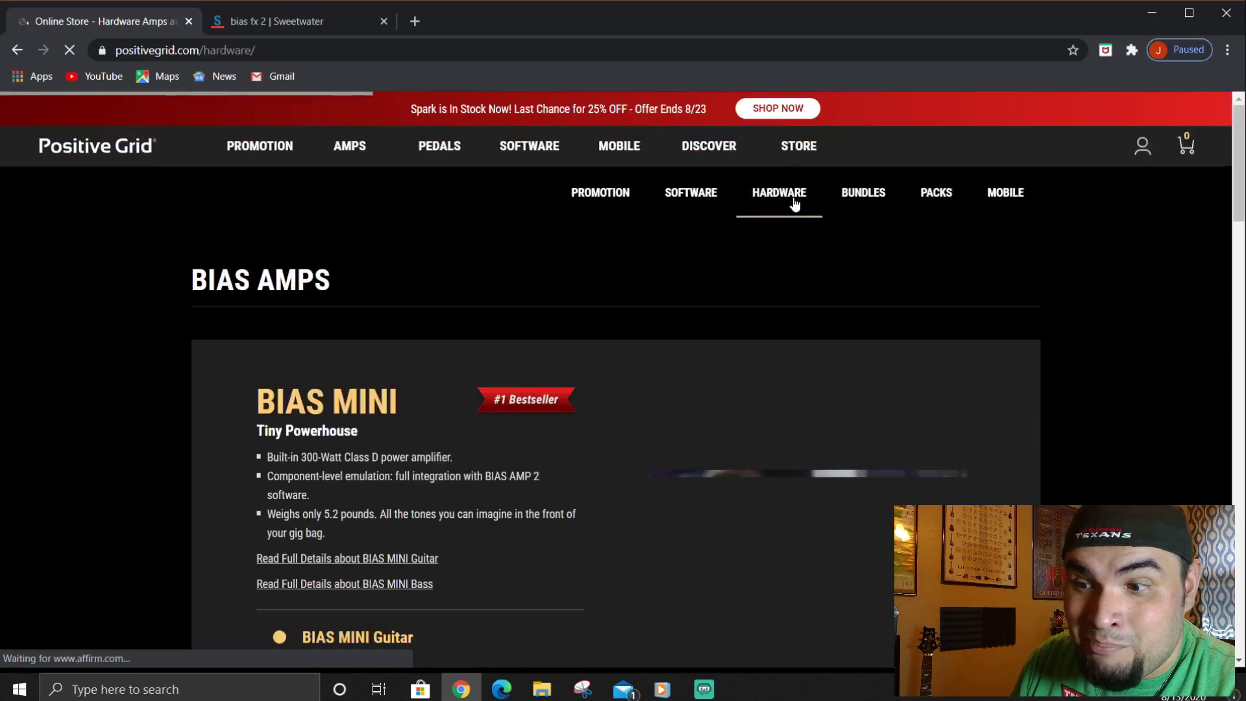
{"action": "scroll", "coordinate": [370, 324], "scroll_direction": "down", "scroll_amount": 8}
{"action": "scroll", "coordinate": [370, 325], "scroll_direction": "up", "scroll_amount": 8}
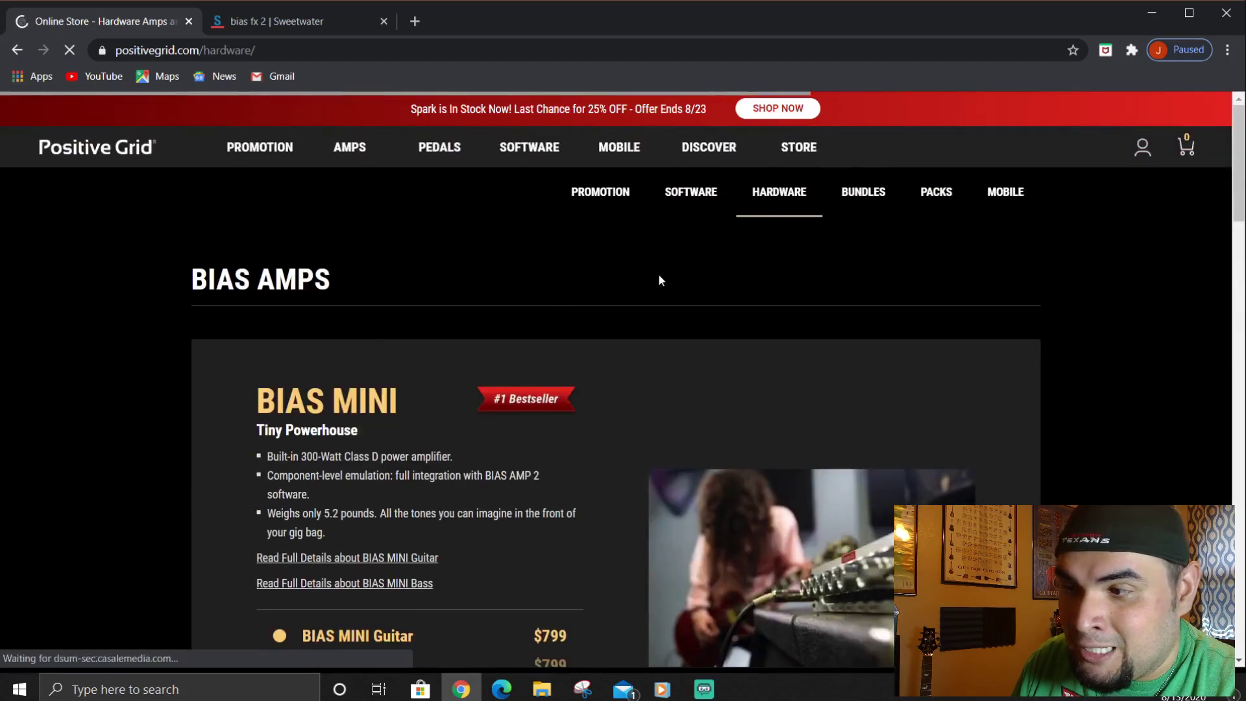
Scroll through the Positive Grid promotion page's BIAS FX 2 discounts and back to the top.
{"action": "left_click", "coordinate": [622, 195]}
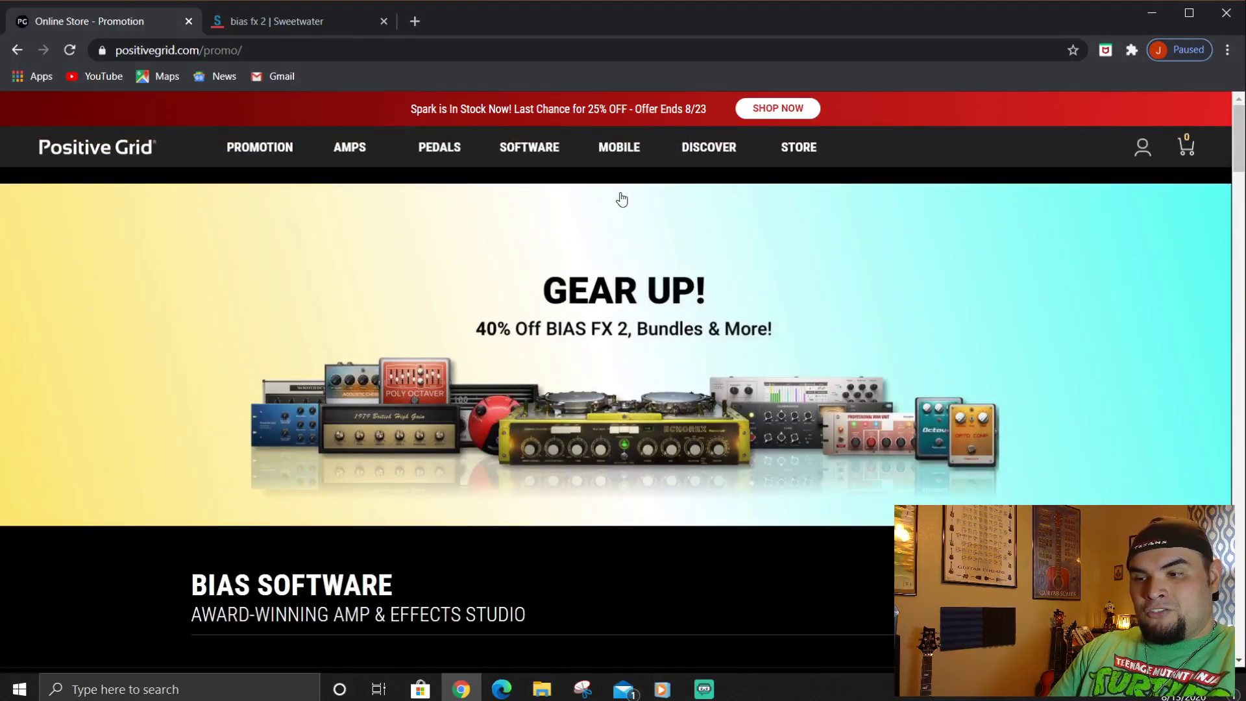
{"action": "scroll", "coordinate": [655, 353], "scroll_direction": "down", "scroll_amount": 12}
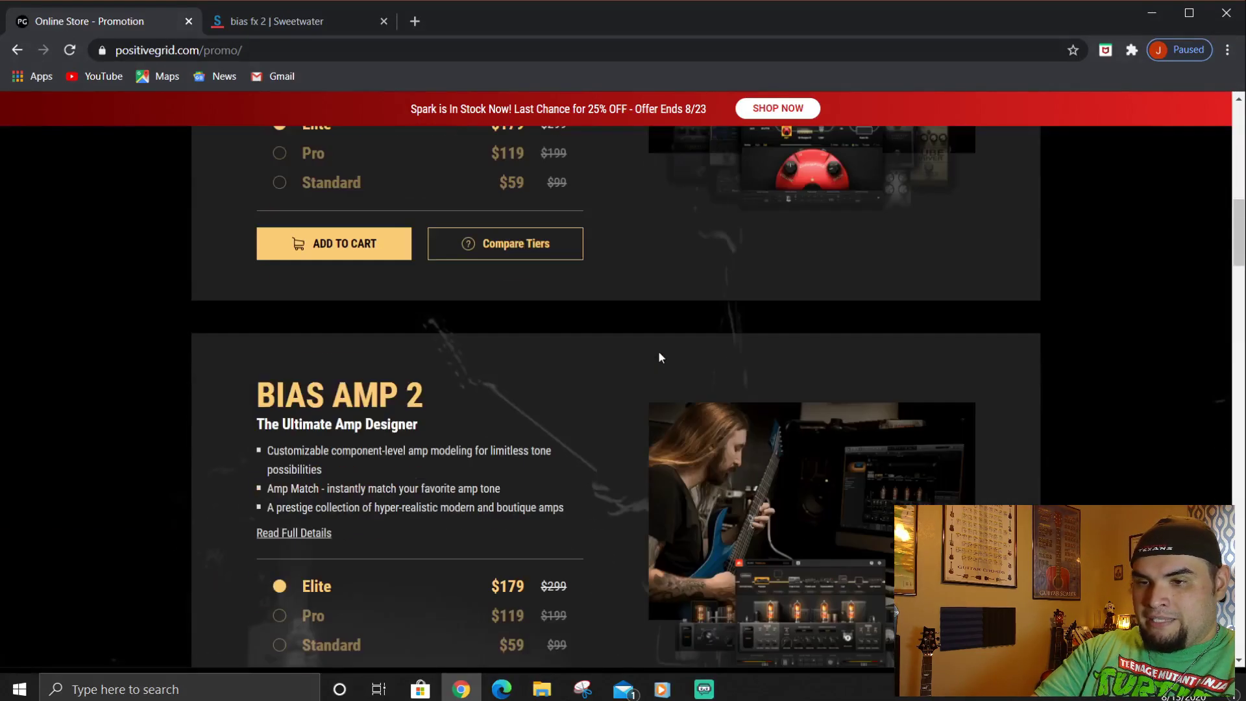
{"action": "scroll", "coordinate": [656, 344], "scroll_direction": "down", "scroll_amount": 10}
{"action": "scroll", "coordinate": [659, 346], "scroll_direction": "down", "scroll_amount": 20}
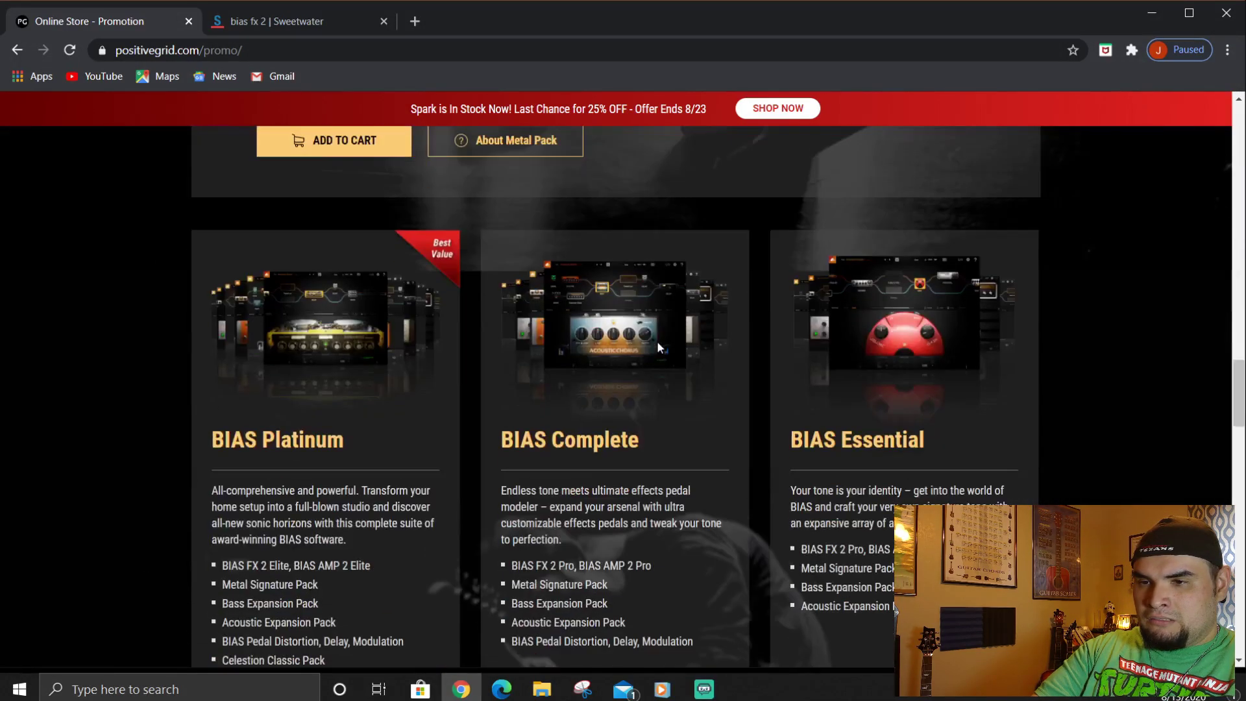
{"action": "scroll", "coordinate": [657, 347], "scroll_direction": "down", "scroll_amount": 10}
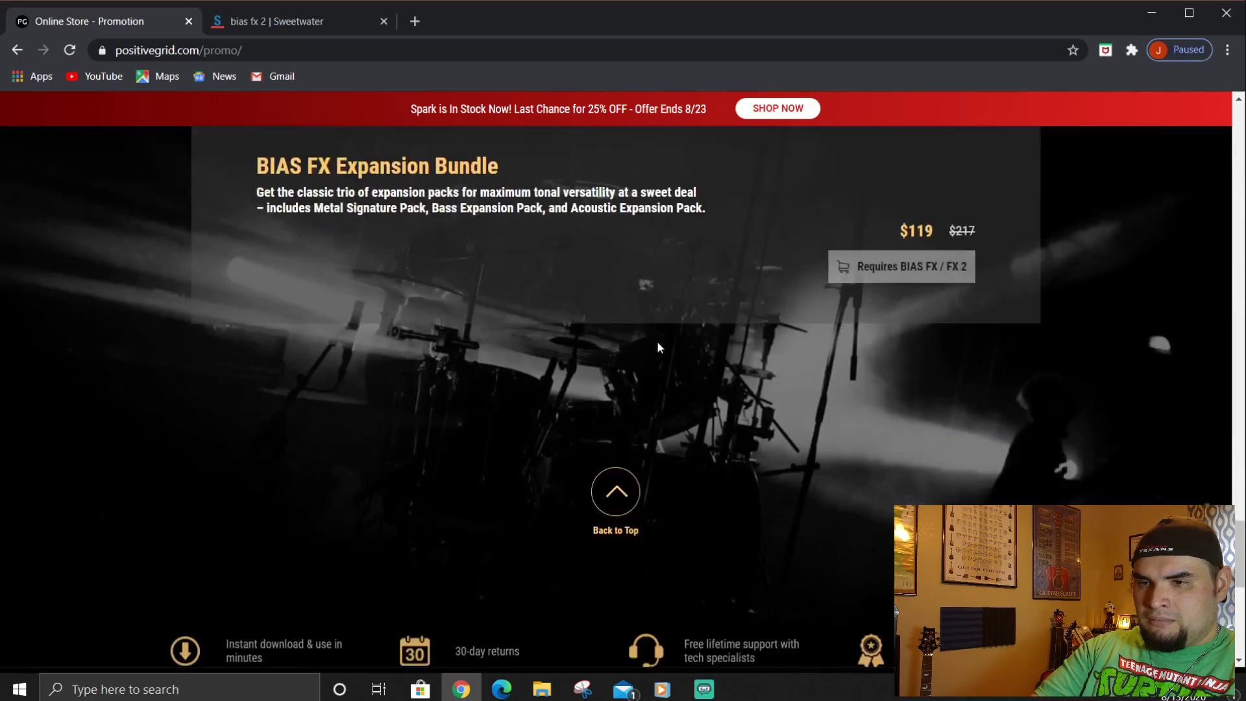
{"action": "scroll", "coordinate": [656, 349], "scroll_direction": "up", "scroll_amount": 20}
{"action": "scroll", "coordinate": [652, 351], "scroll_direction": "up", "scroll_amount": 10}
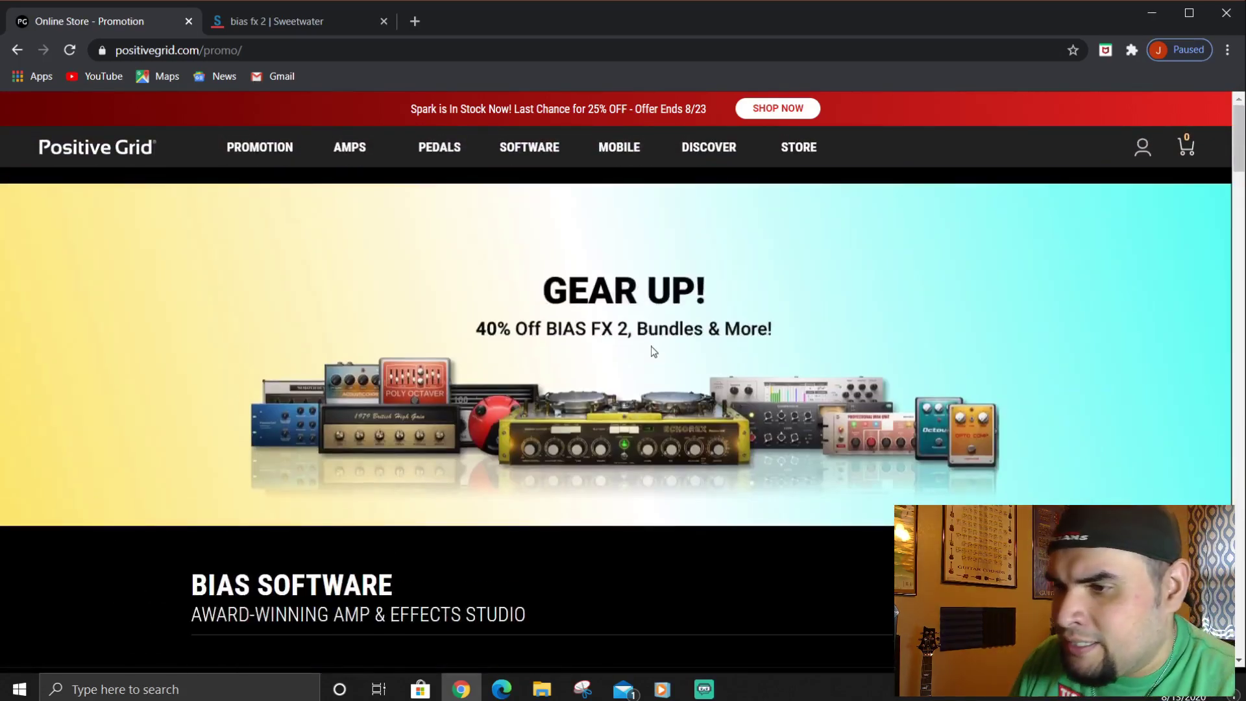
Open the Software > BIAS FX 2 product page and scroll through its features.
{"action": "mouse_move", "coordinate": [530, 146]}
{"action": "left_click", "coordinate": [530, 206]}
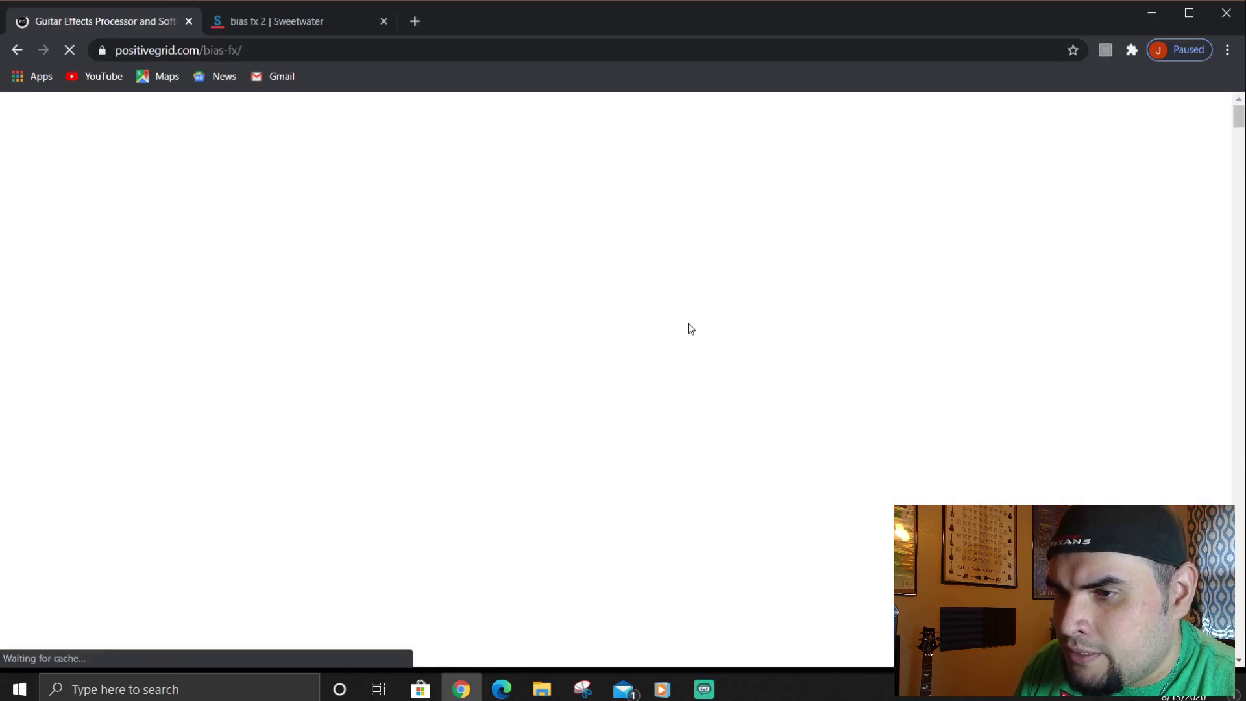
{"action": "scroll", "coordinate": [676, 363], "scroll_direction": "down", "scroll_amount": 10}
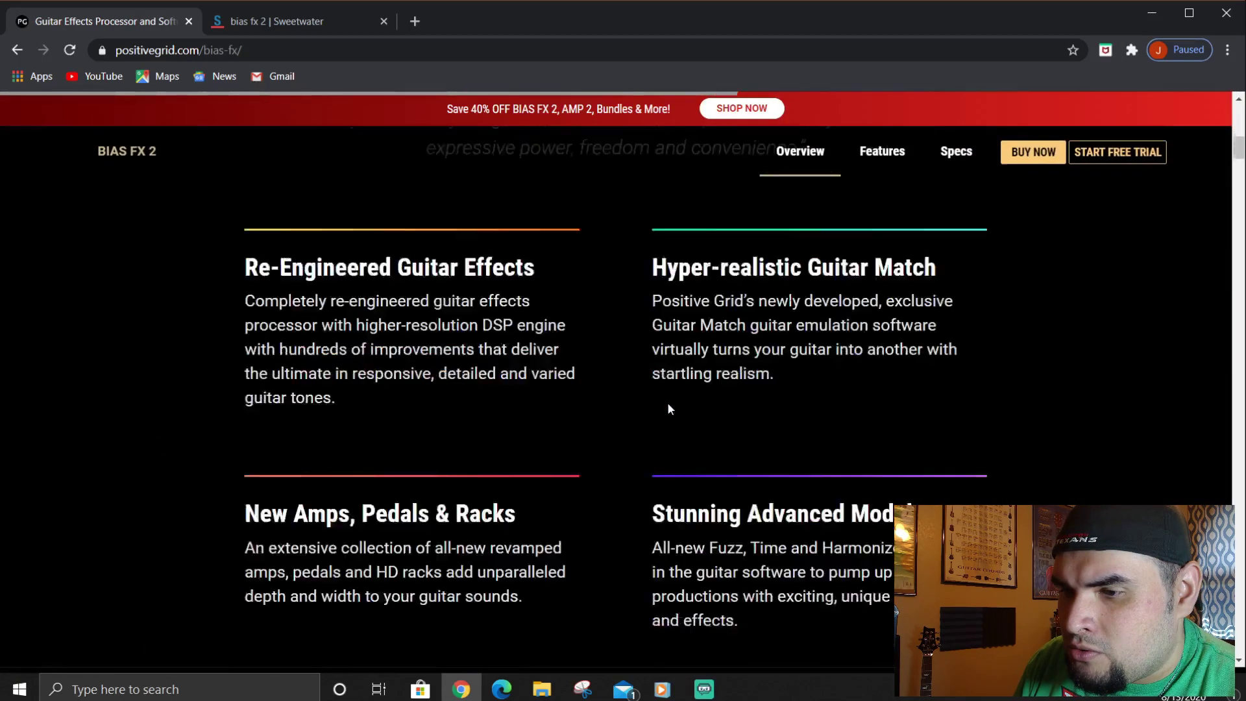
{"action": "scroll", "coordinate": [668, 408], "scroll_direction": "down", "scroll_amount": 8}
{"action": "scroll", "coordinate": [668, 407], "scroll_direction": "up", "scroll_amount": 6}
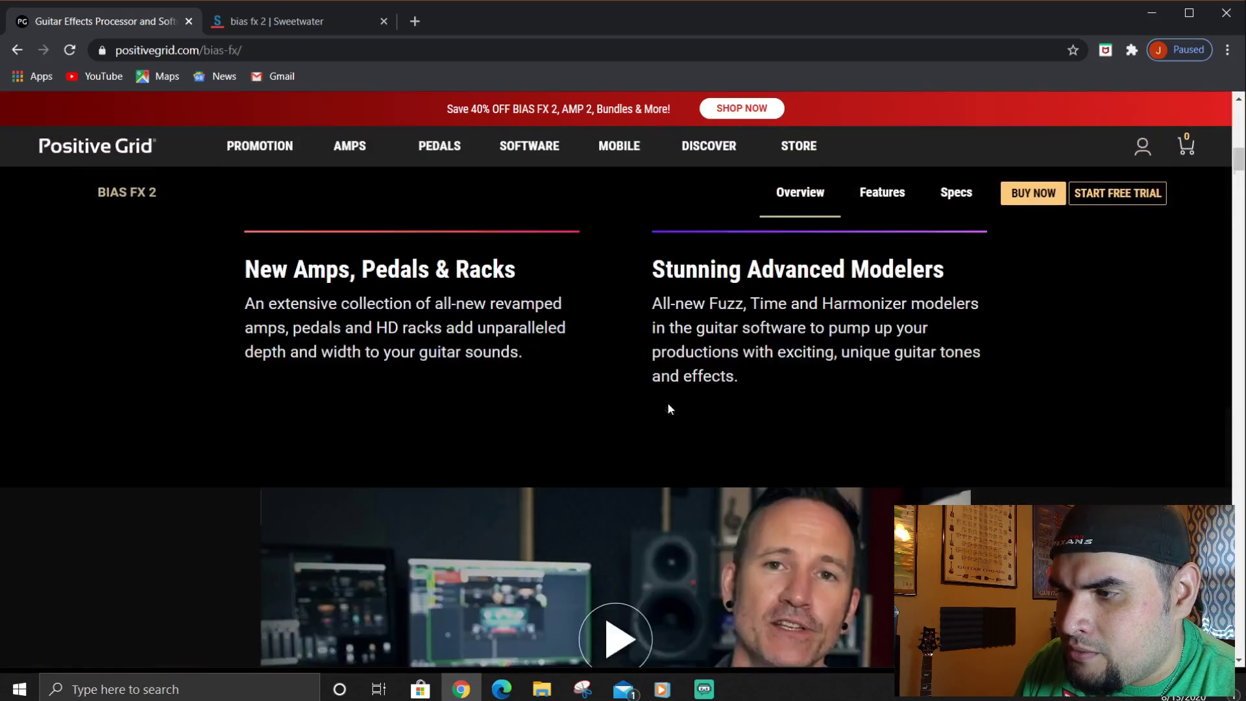
Review the BIAS FX 2 specs comparison table, then open the Spark amp's 25% off page.
{"action": "left_click", "coordinate": [957, 196]}
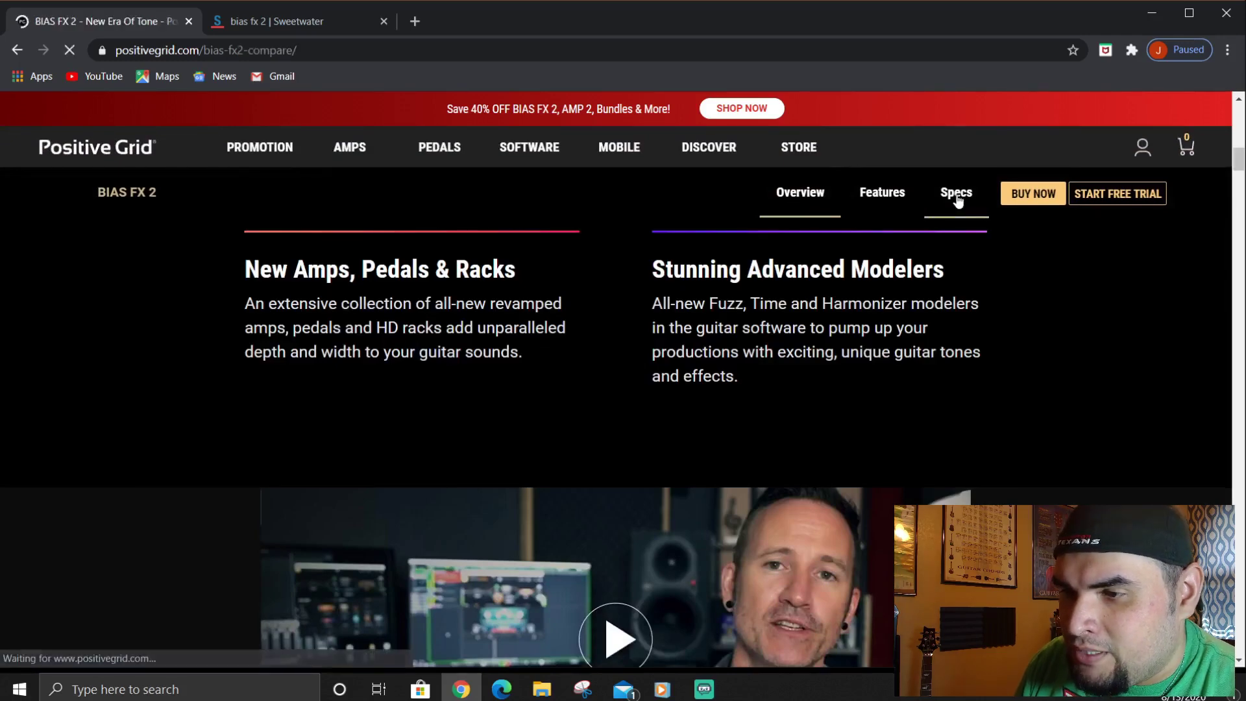
{"action": "scroll", "coordinate": [656, 290], "scroll_direction": "down", "scroll_amount": 20}
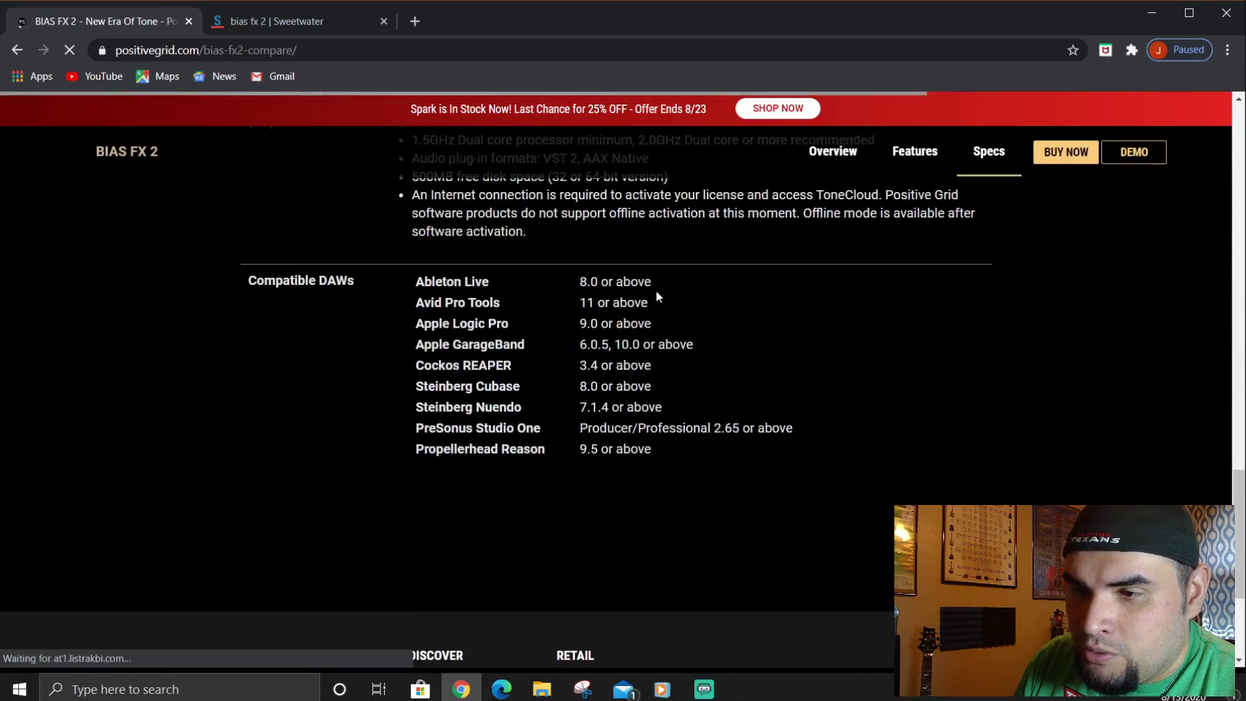
{"action": "scroll", "coordinate": [656, 289], "scroll_direction": "up", "scroll_amount": 3}
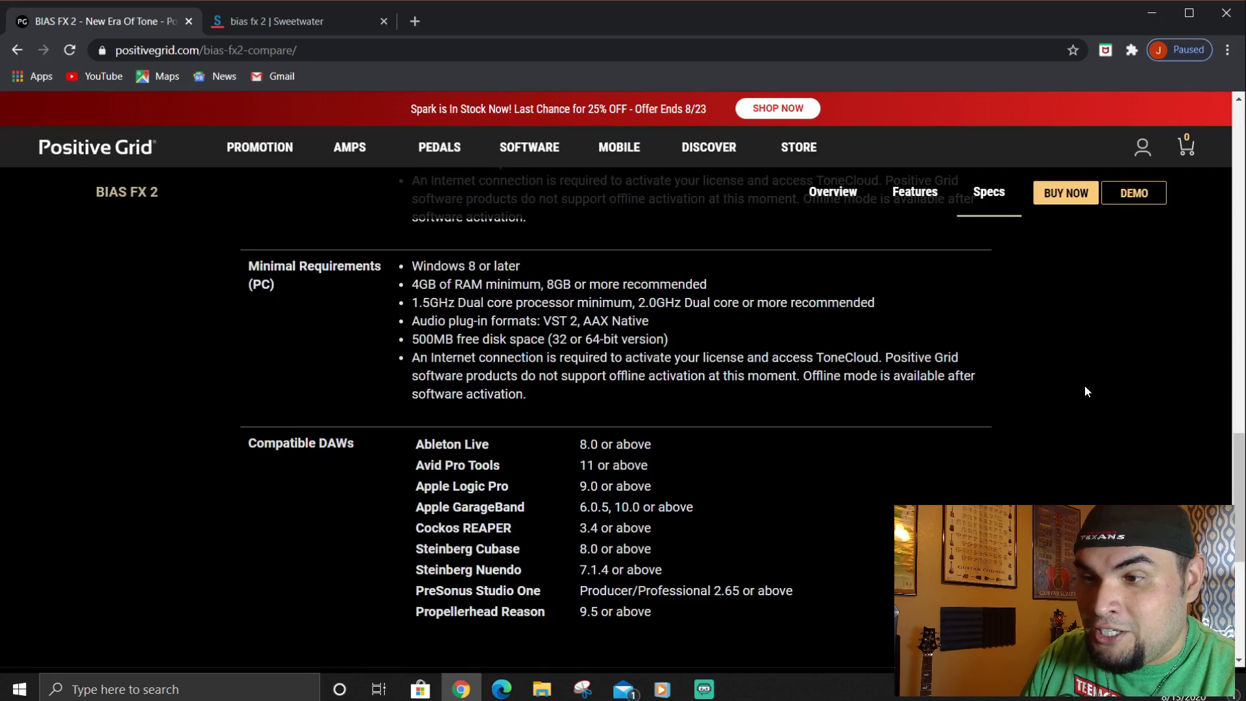
{"action": "scroll", "coordinate": [387, 274], "scroll_direction": "up", "scroll_amount": 20}
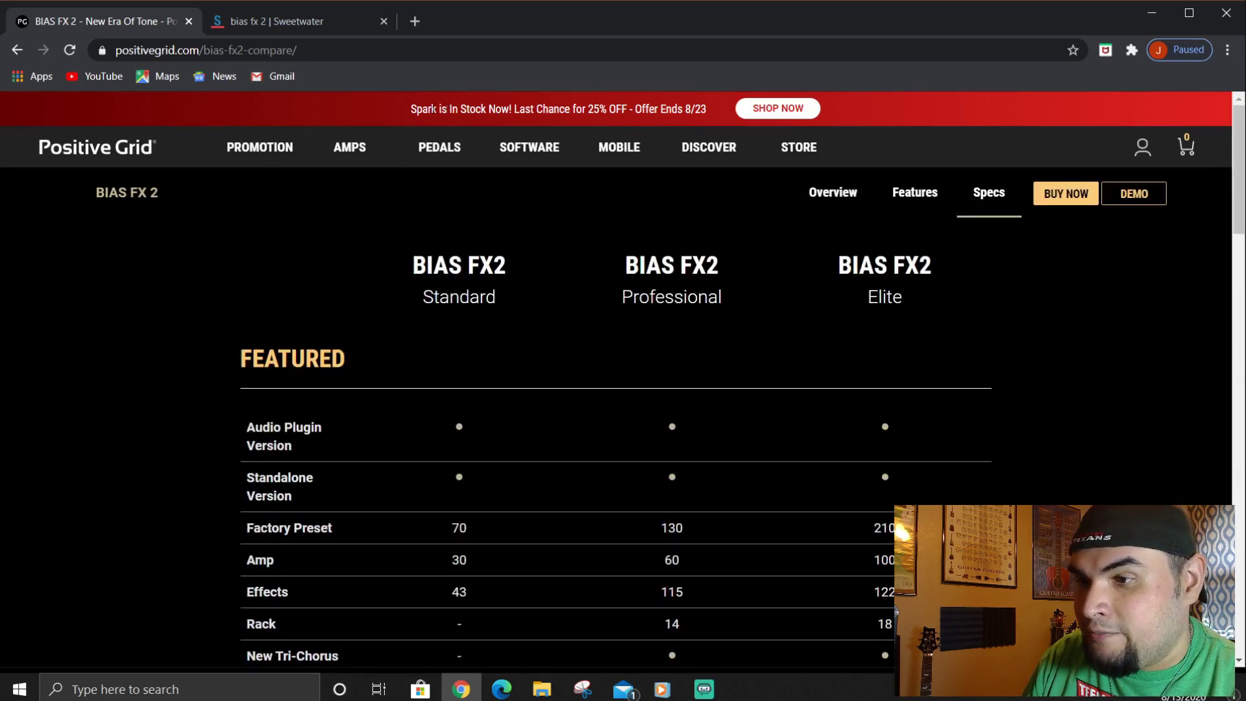
{"action": "left_click", "coordinate": [751, 111]}
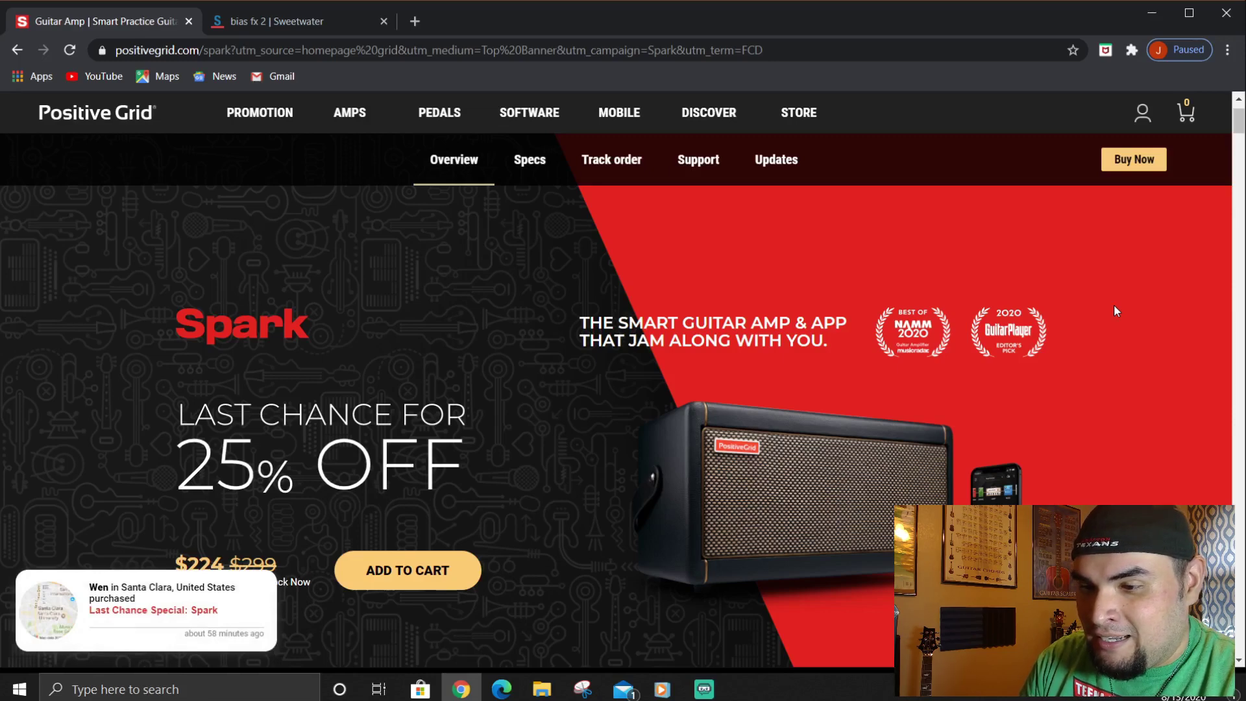
Scroll the Spark page to view the $224 last-chance offer ending 8/23.
{"action": "scroll", "coordinate": [395, 314], "scroll_direction": "down", "scroll_amount": 5}
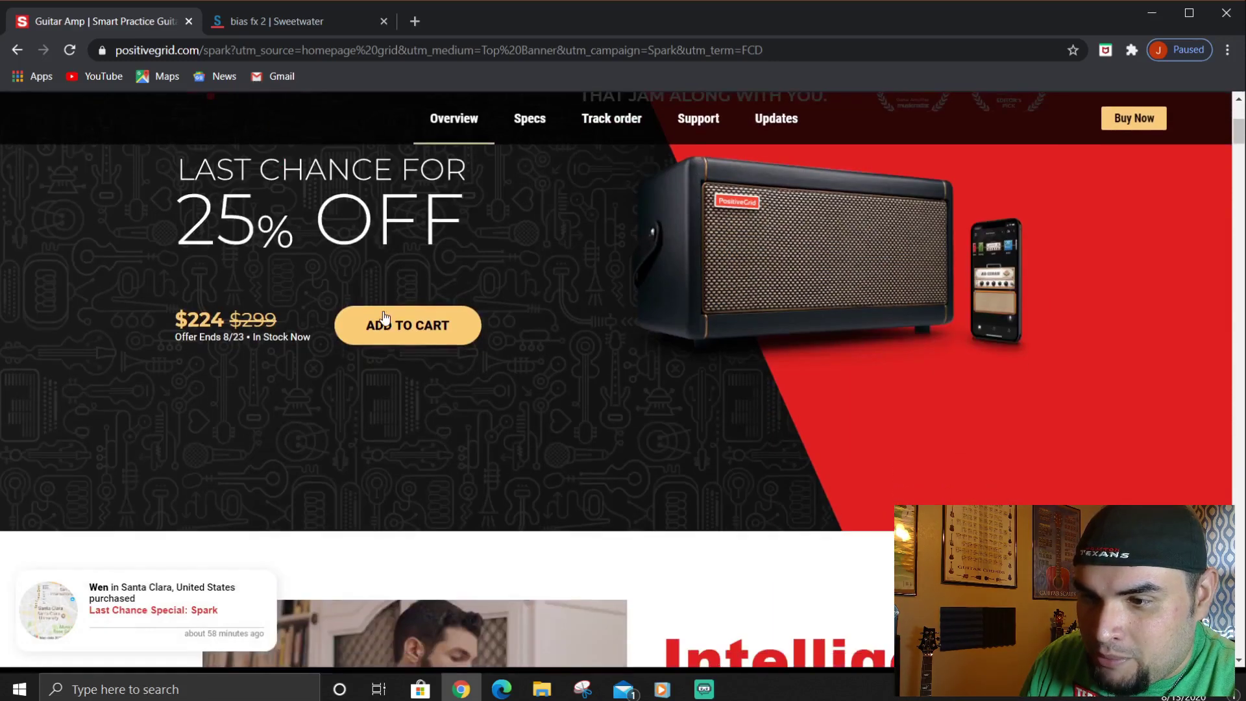
{"action": "scroll", "coordinate": [776, 348], "scroll_direction": "up", "scroll_amount": 3}
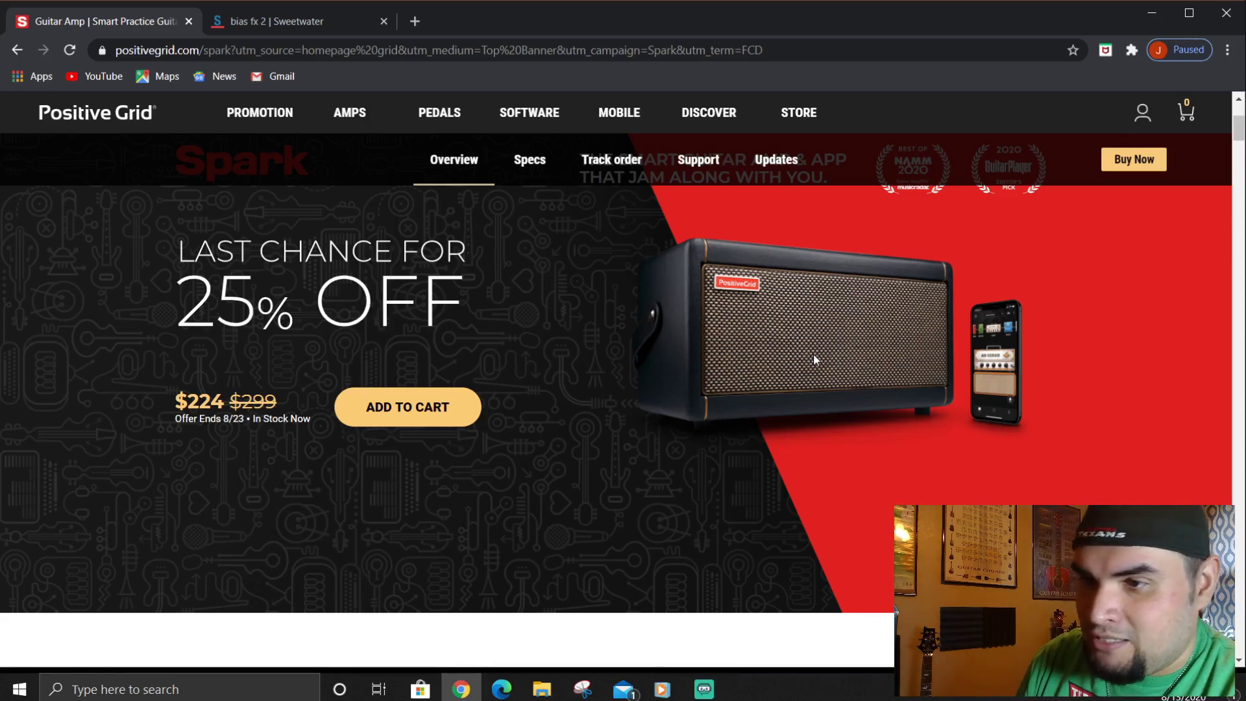
Minimize Chrome, check the BIAS FX 2 Application folder in Start, then restore Chrome.
{"action": "left_click", "coordinate": [1150, 20]}
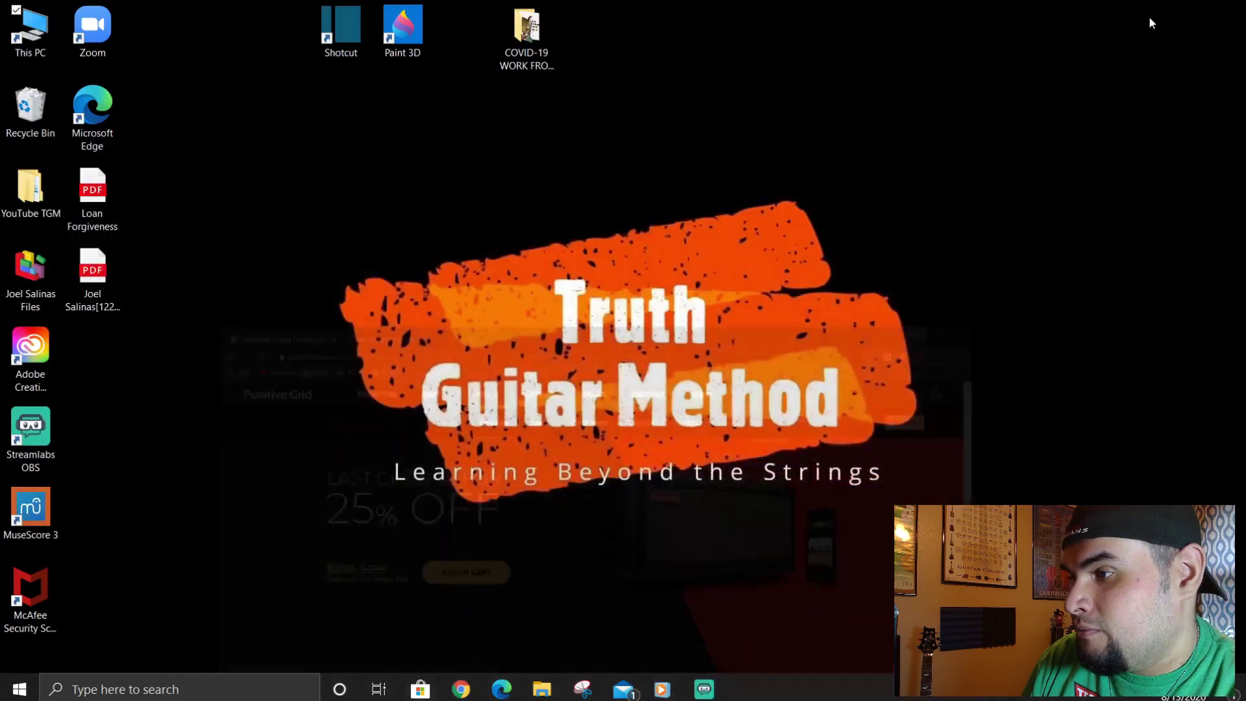
{"action": "left_click", "coordinate": [19, 690]}
{"action": "scroll", "coordinate": [172, 449], "scroll_direction": "down", "scroll_amount": 1}
{"action": "scroll", "coordinate": [173, 449], "scroll_direction": "down", "scroll_amount": 1}
{"action": "left_click", "coordinate": [182, 455]}
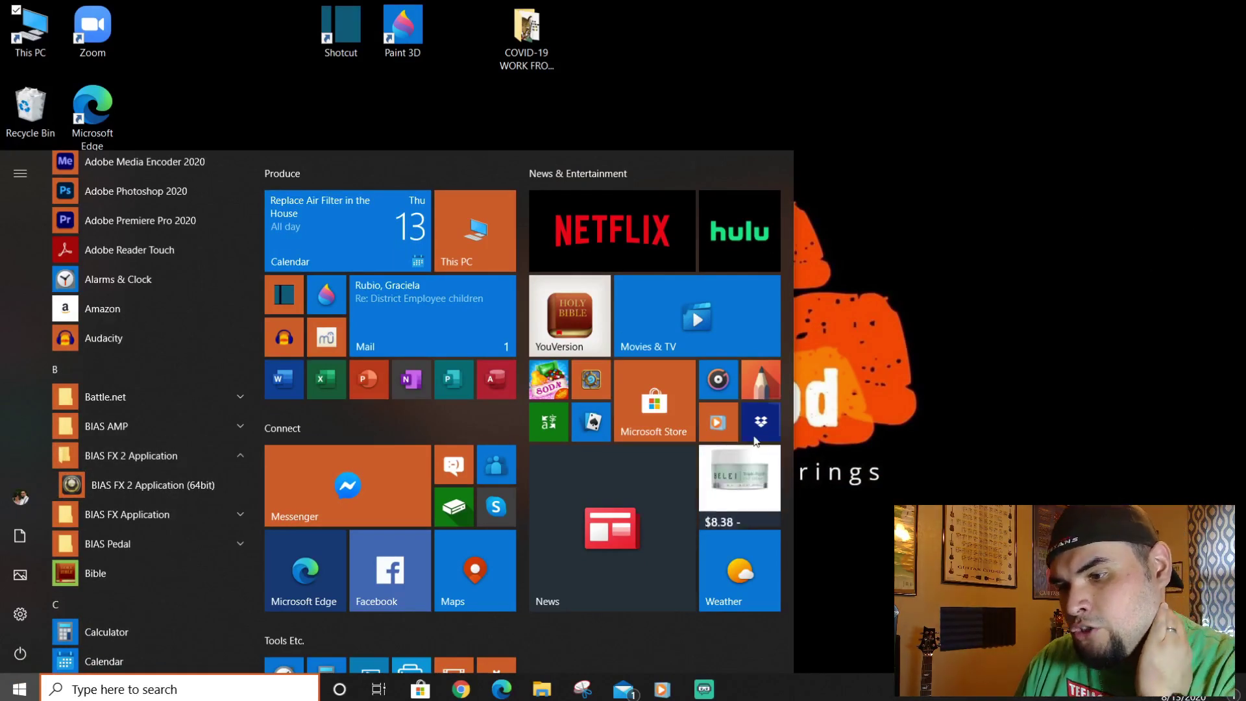
{"action": "key", "text": "Escape"}
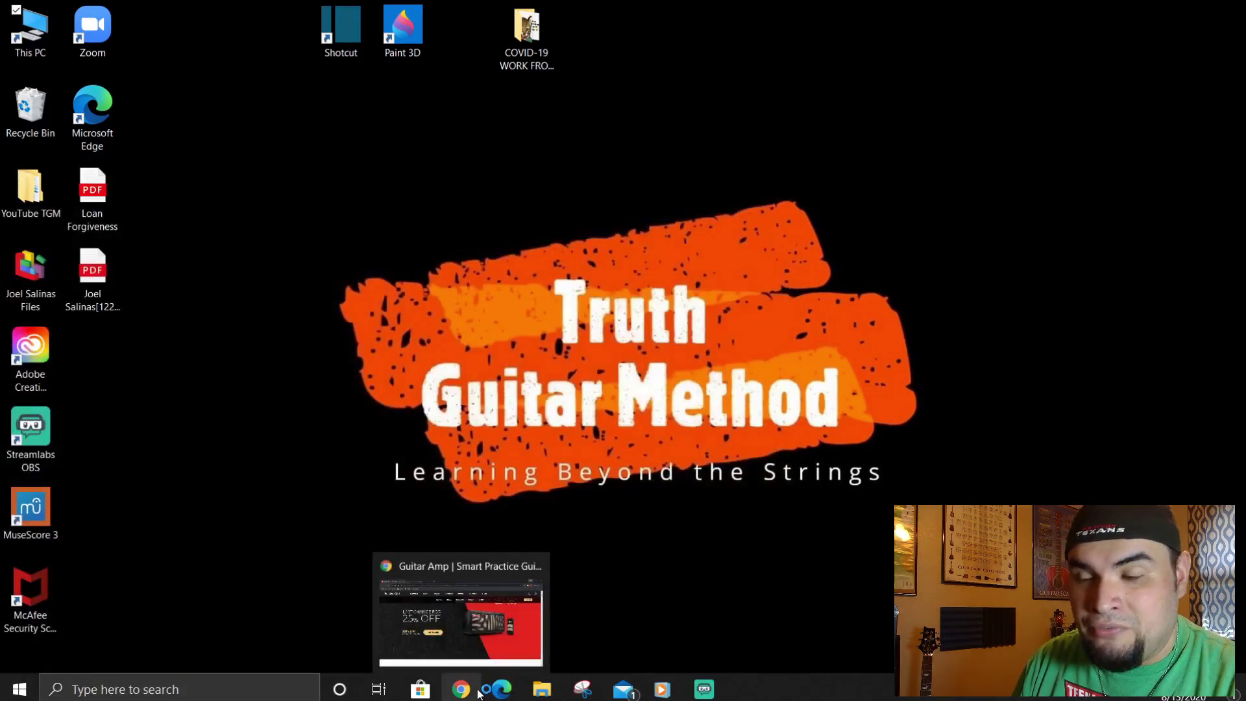
{"action": "left_click", "coordinate": [479, 693]}
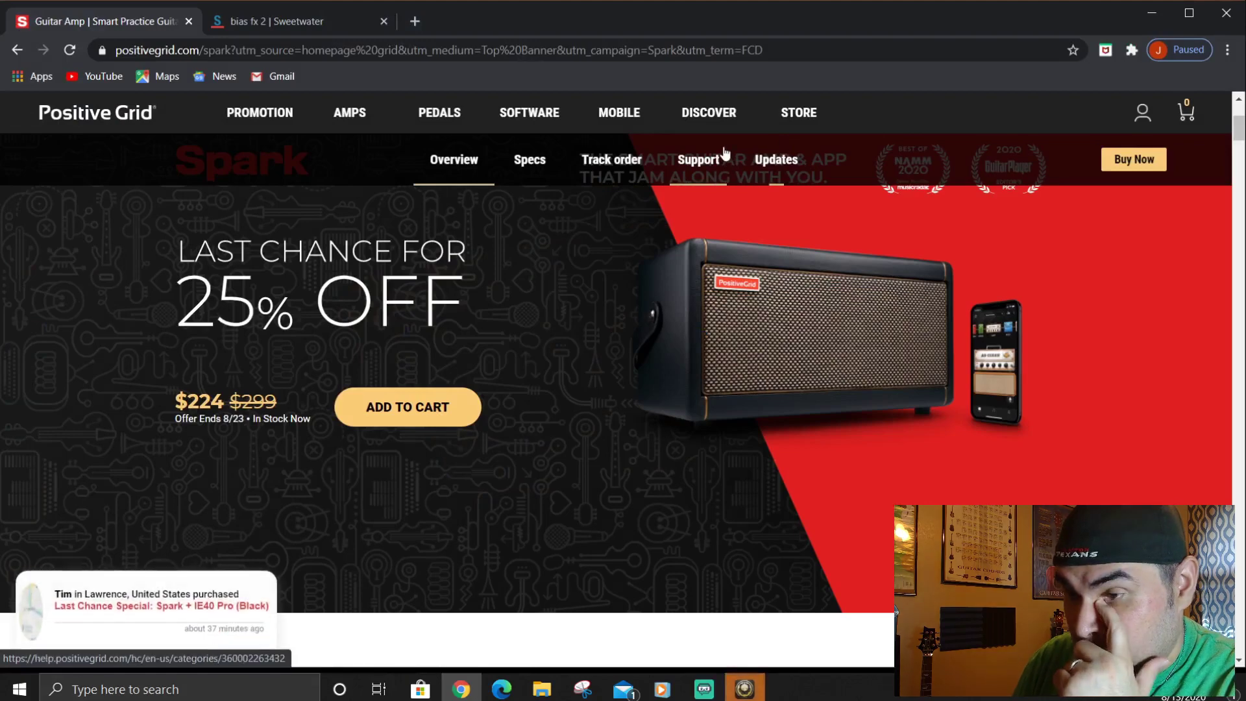
Open Positive Grid's BIAS FX 2 overview page, then briefly show and minimize the BIAS FX 2 app.
{"action": "mouse_move", "coordinate": [351, 121]}
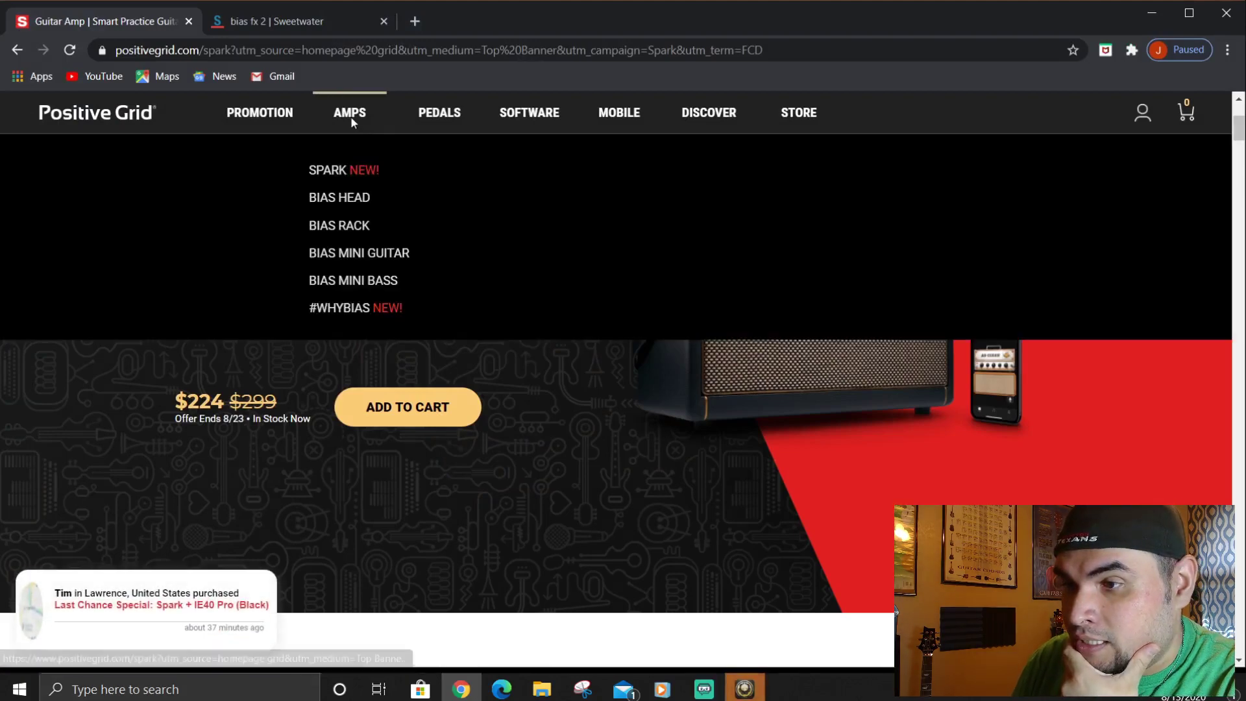
{"action": "mouse_move", "coordinate": [528, 123]}
{"action": "left_click", "coordinate": [528, 172]}
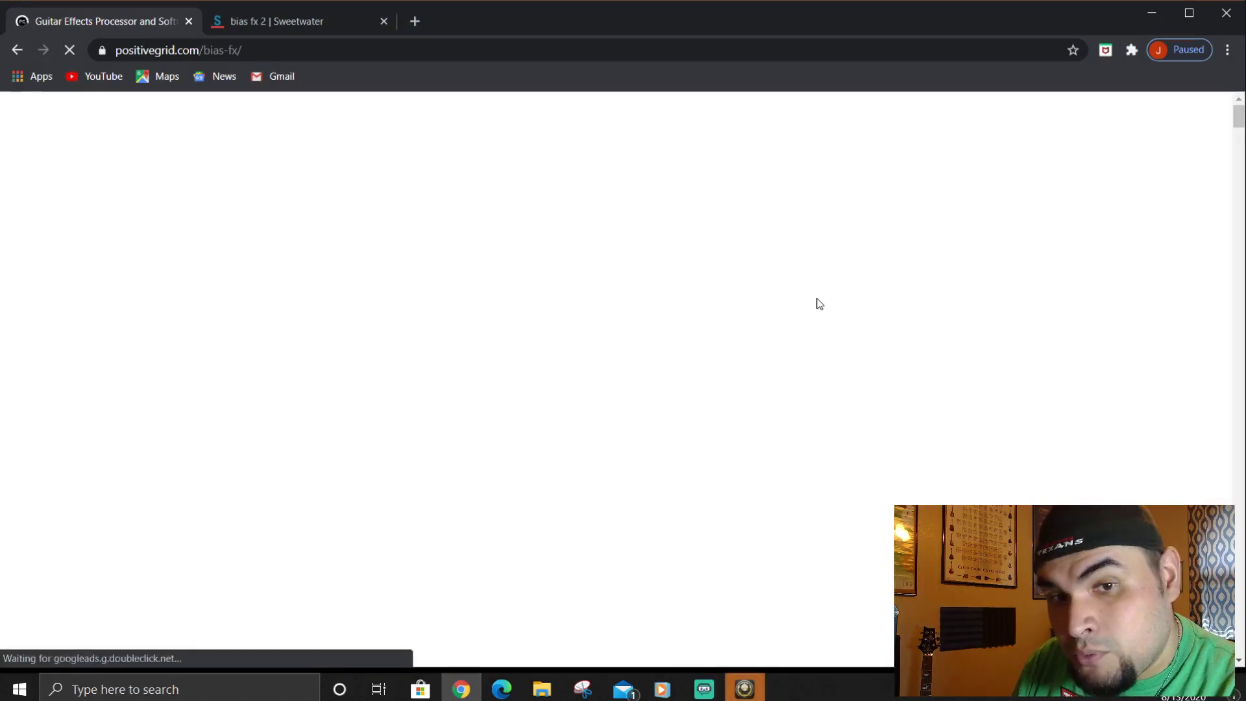
{"action": "scroll", "coordinate": [1005, 343], "scroll_direction": "down", "scroll_amount": 5}
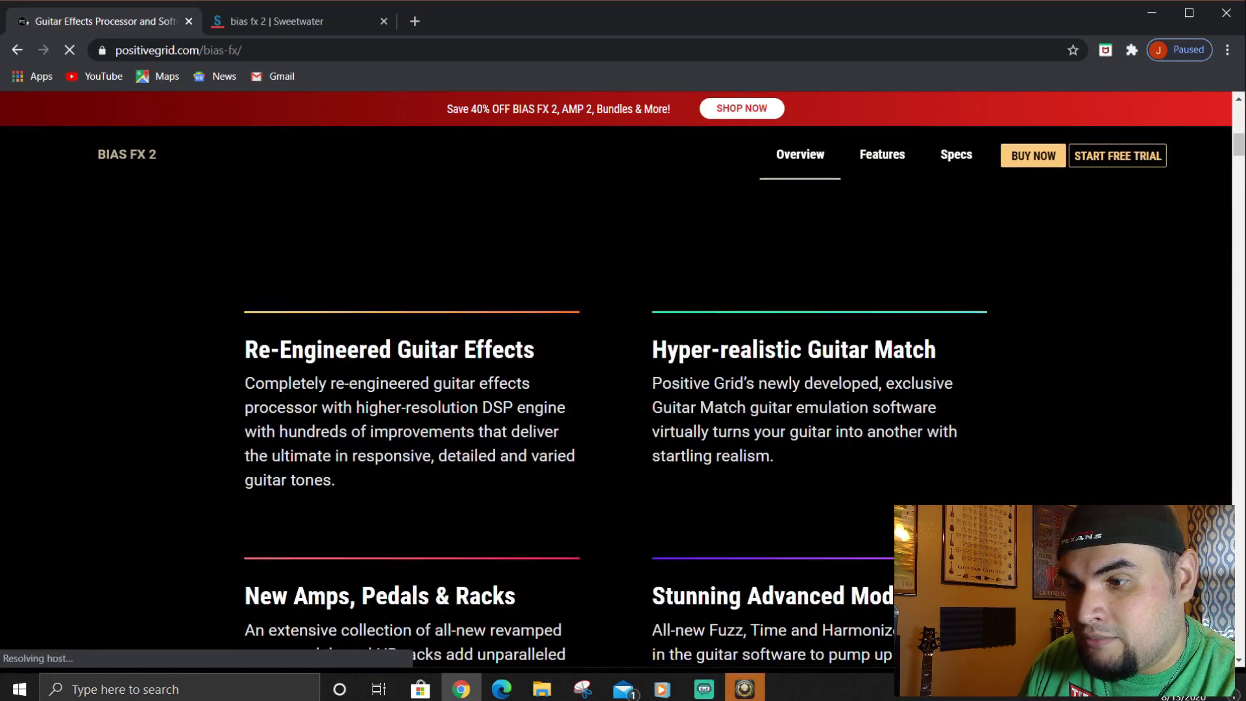
{"action": "scroll", "coordinate": [949, 239], "scroll_direction": "up", "scroll_amount": 10}
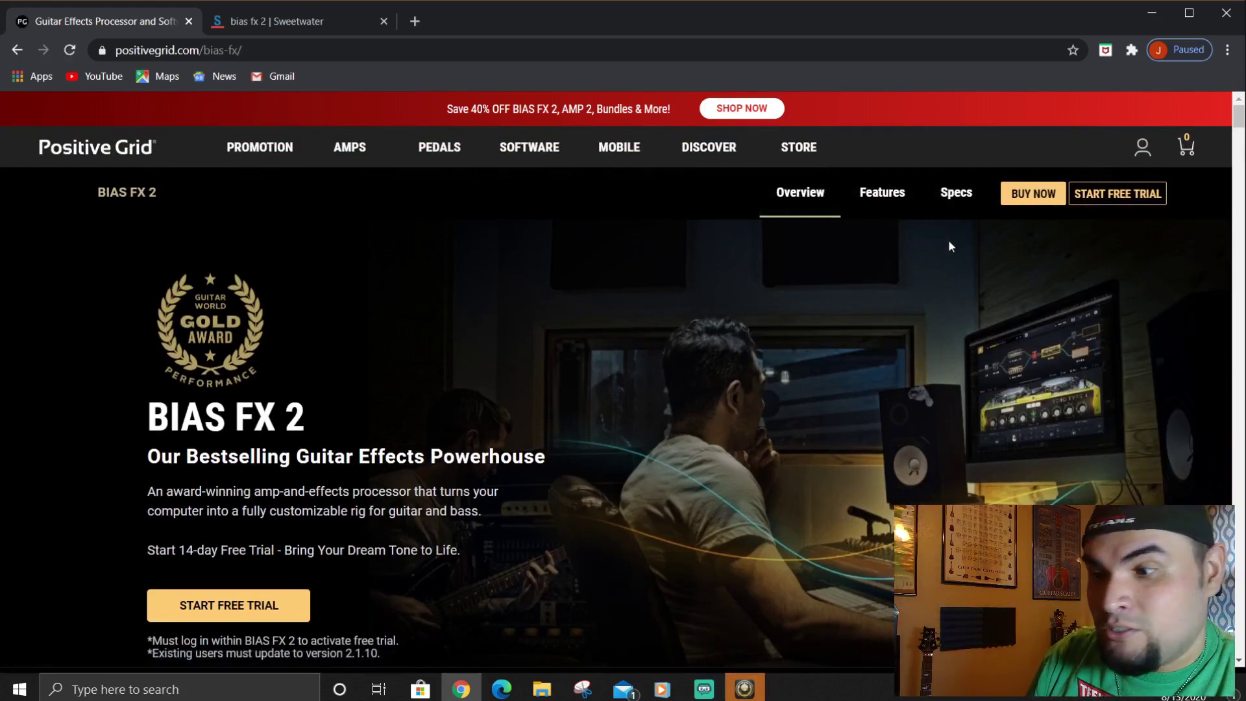
{"action": "left_click", "coordinate": [742, 690]}
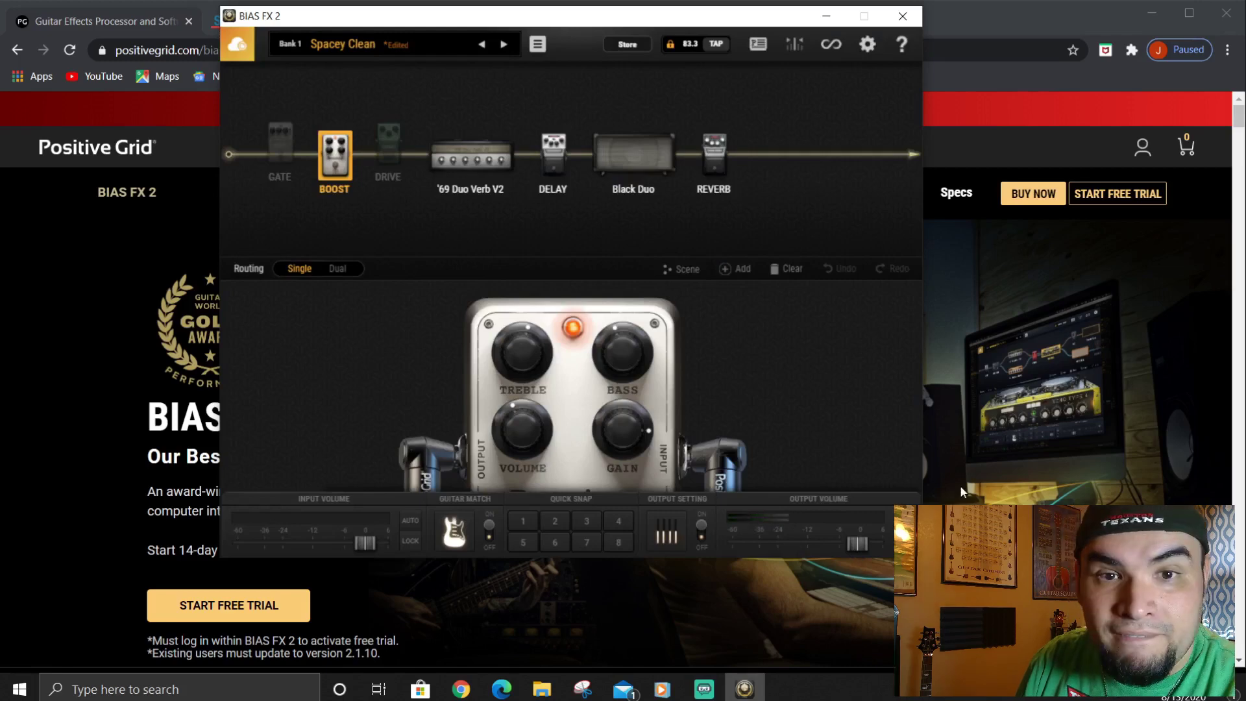
{"action": "left_click", "coordinate": [825, 16]}
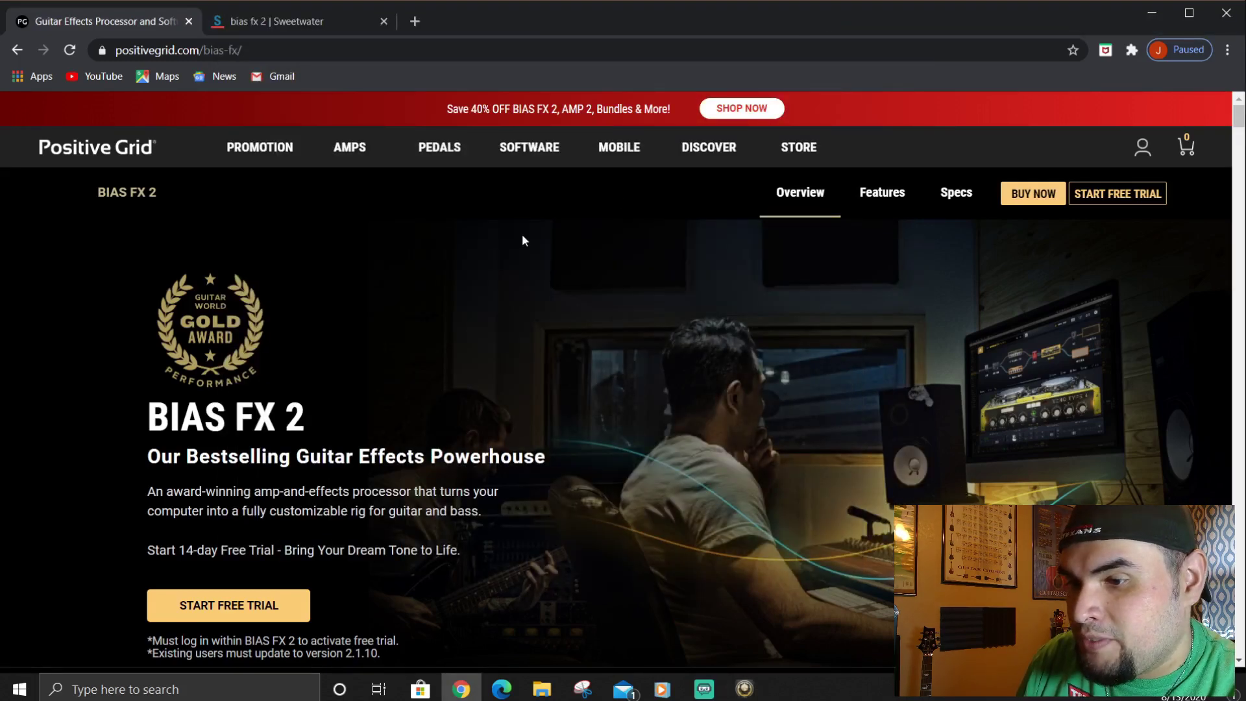
Show BIAS FX 2 Specs with PC minimum requirements and compatible DAWs like Ableton Live 8.0.
{"action": "scroll", "coordinate": [514, 348], "scroll_direction": "down", "scroll_amount": 3}
{"action": "scroll", "coordinate": [514, 354], "scroll_direction": "down", "scroll_amount": 15}
{"action": "scroll", "coordinate": [946, 192], "scroll_direction": "up", "scroll_amount": 10}
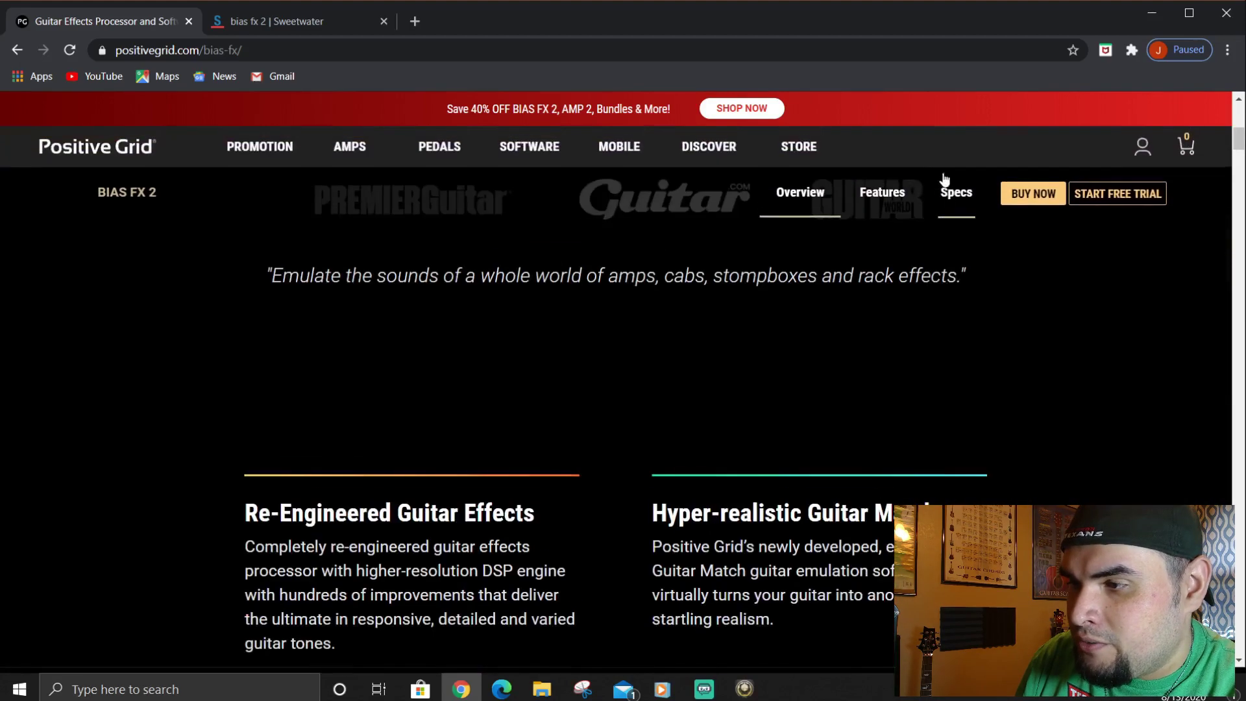
{"action": "left_click", "coordinate": [953, 193]}
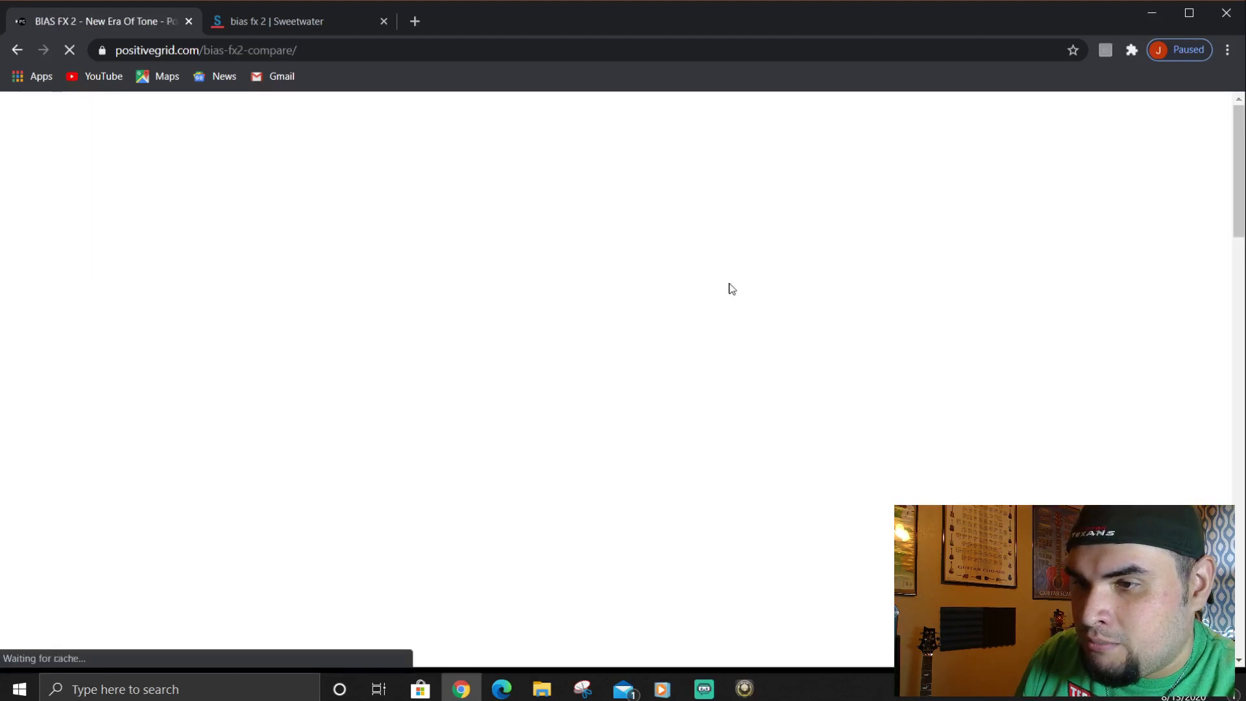
{"action": "scroll", "coordinate": [629, 309], "scroll_direction": "down", "scroll_amount": 15}
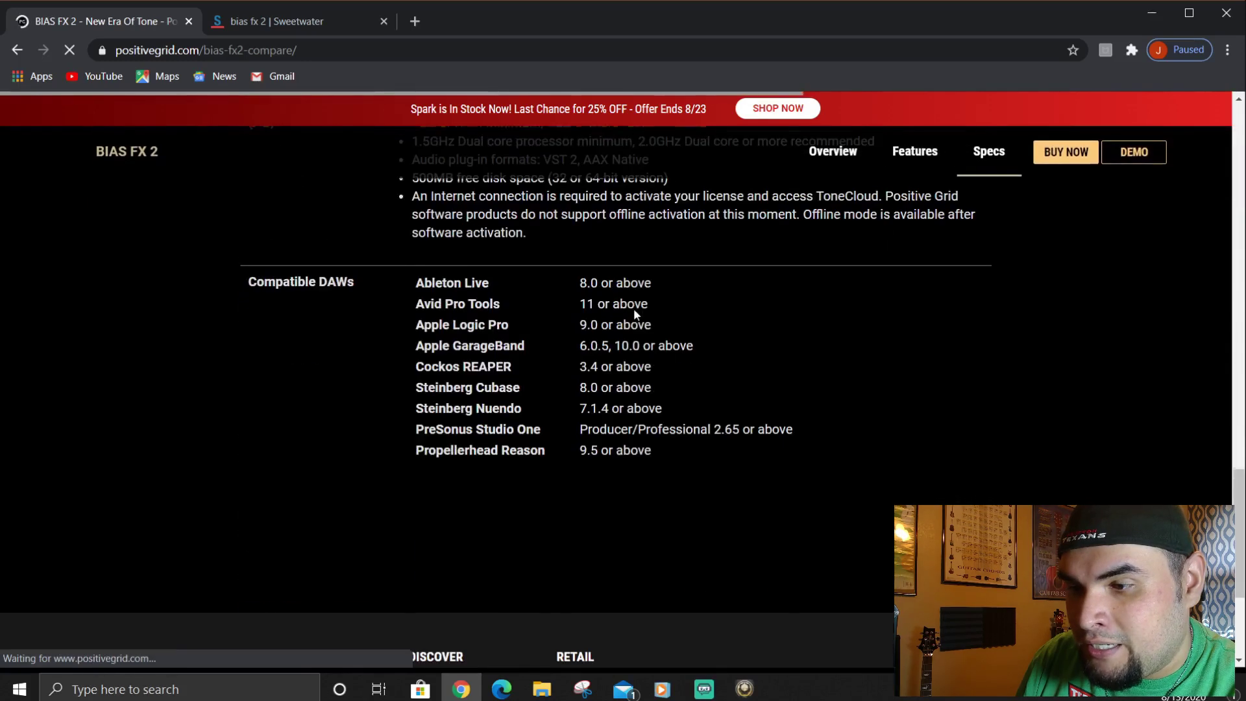
{"action": "scroll", "coordinate": [643, 324], "scroll_direction": "up", "scroll_amount": 6}
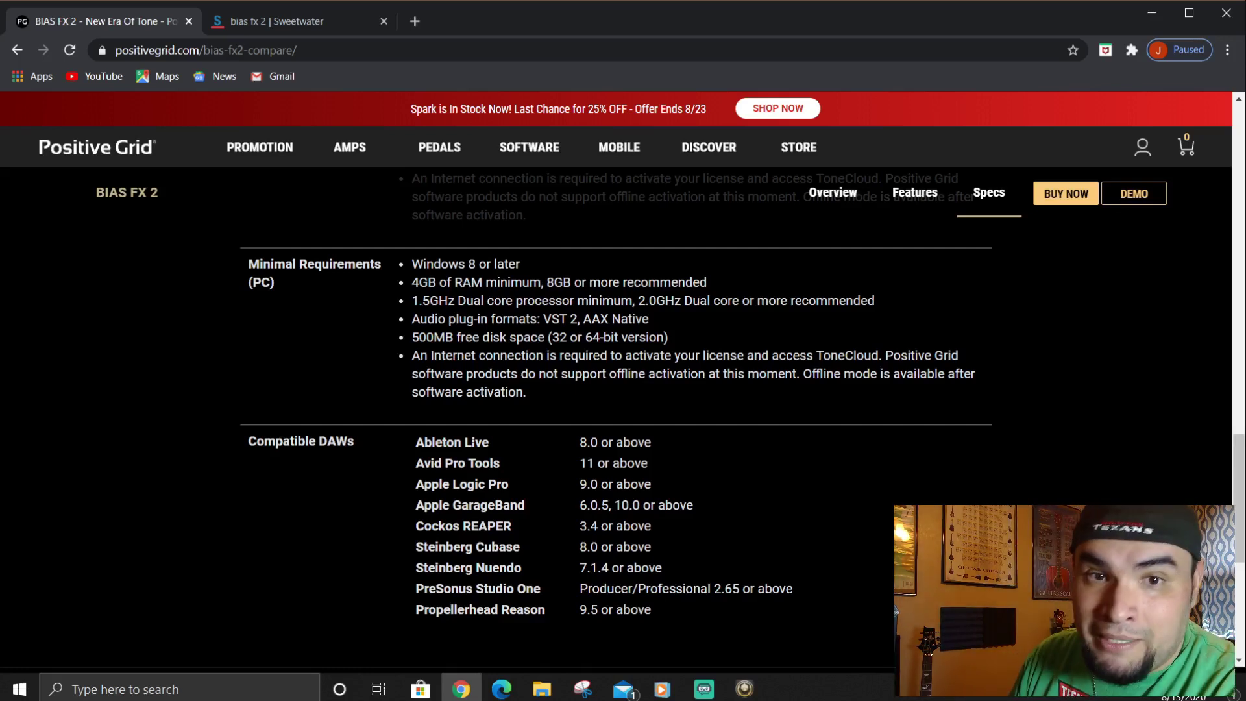
Minimize Chrome and bring up BIAS FX 2 with the Spacey Clean preset loaded.
{"action": "left_click", "coordinate": [1152, 14]}
{"action": "left_click", "coordinate": [744, 687]}
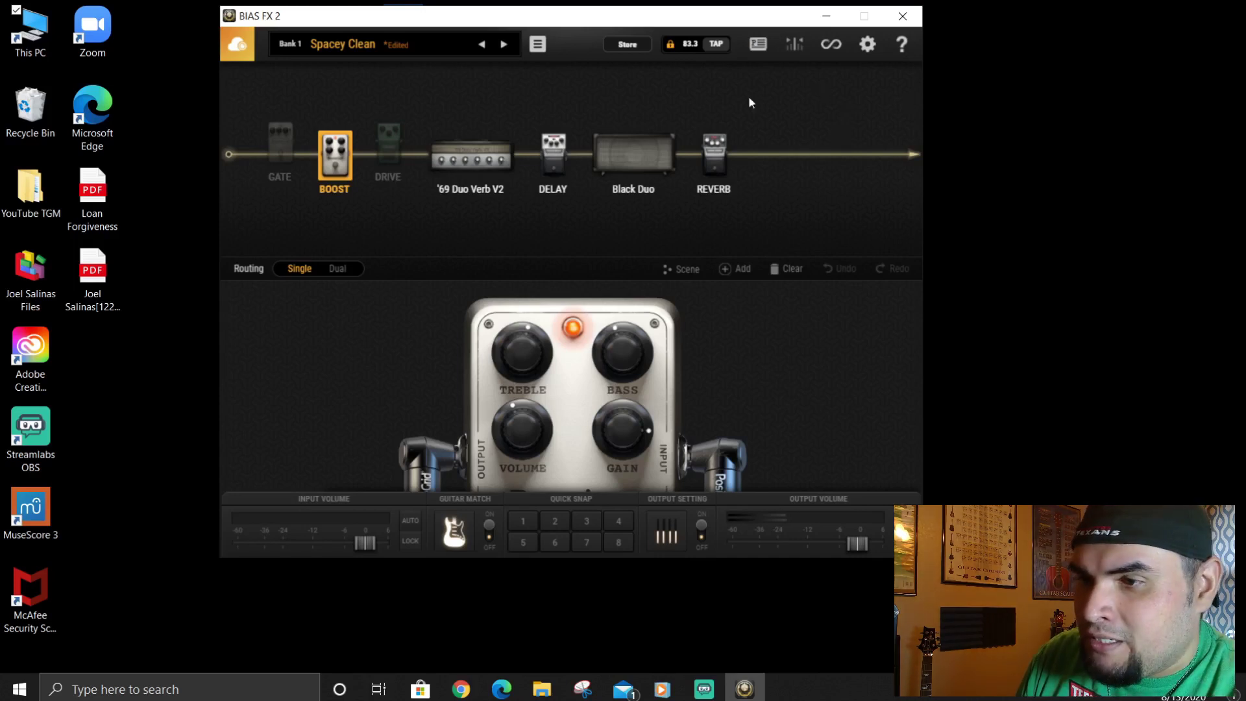
Open ToneCloud's featured presets page and scroll through it.
{"action": "left_click", "coordinate": [238, 46]}
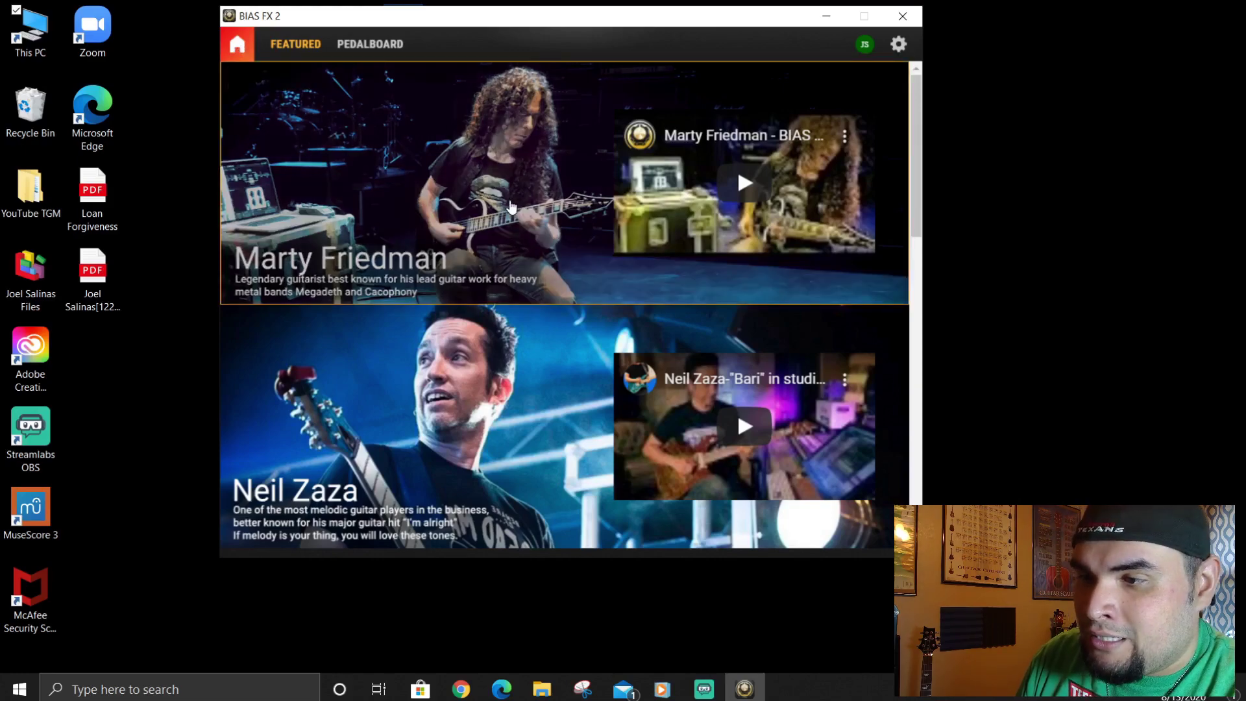
{"action": "scroll", "coordinate": [520, 204], "scroll_direction": "down", "scroll_amount": 2}
{"action": "scroll", "coordinate": [520, 205], "scroll_direction": "down", "scroll_amount": 10}
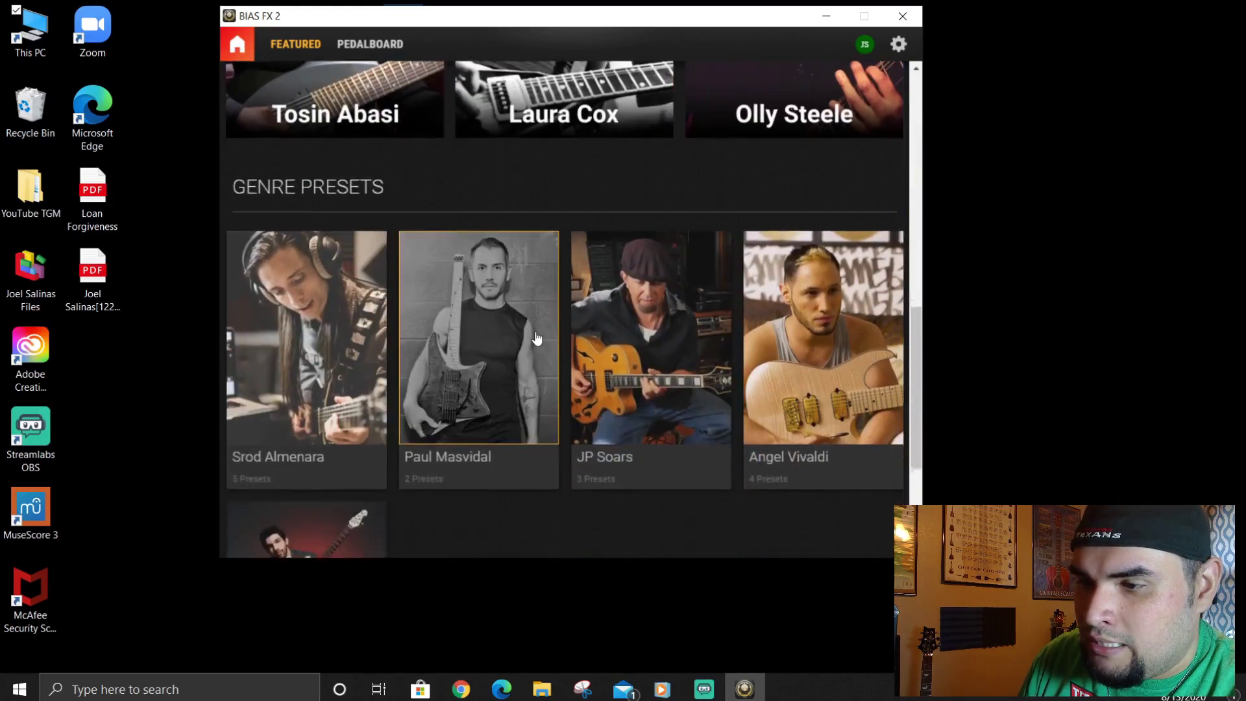
{"action": "scroll", "coordinate": [535, 339], "scroll_direction": "up", "scroll_amount": 8}
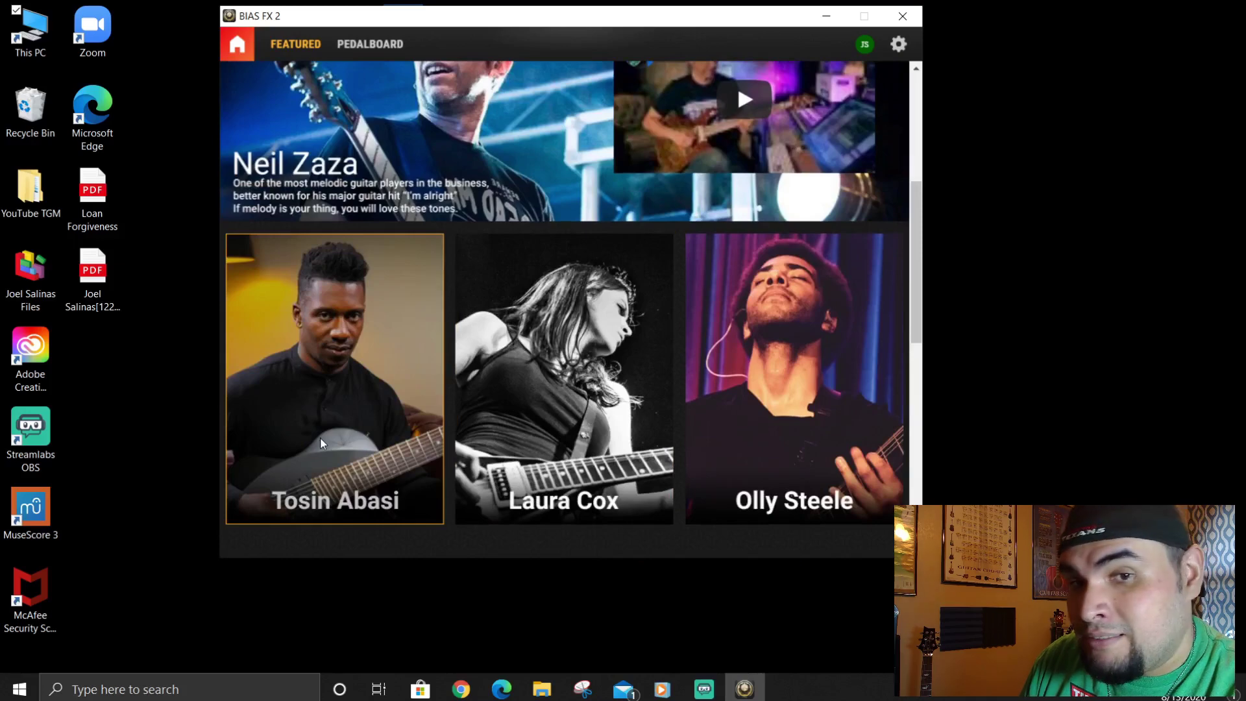
Browse a featured artist's presets, then list shared pedalboards like Lasc Lead and Meltdown Bass.
{"action": "left_click", "coordinate": [330, 383]}
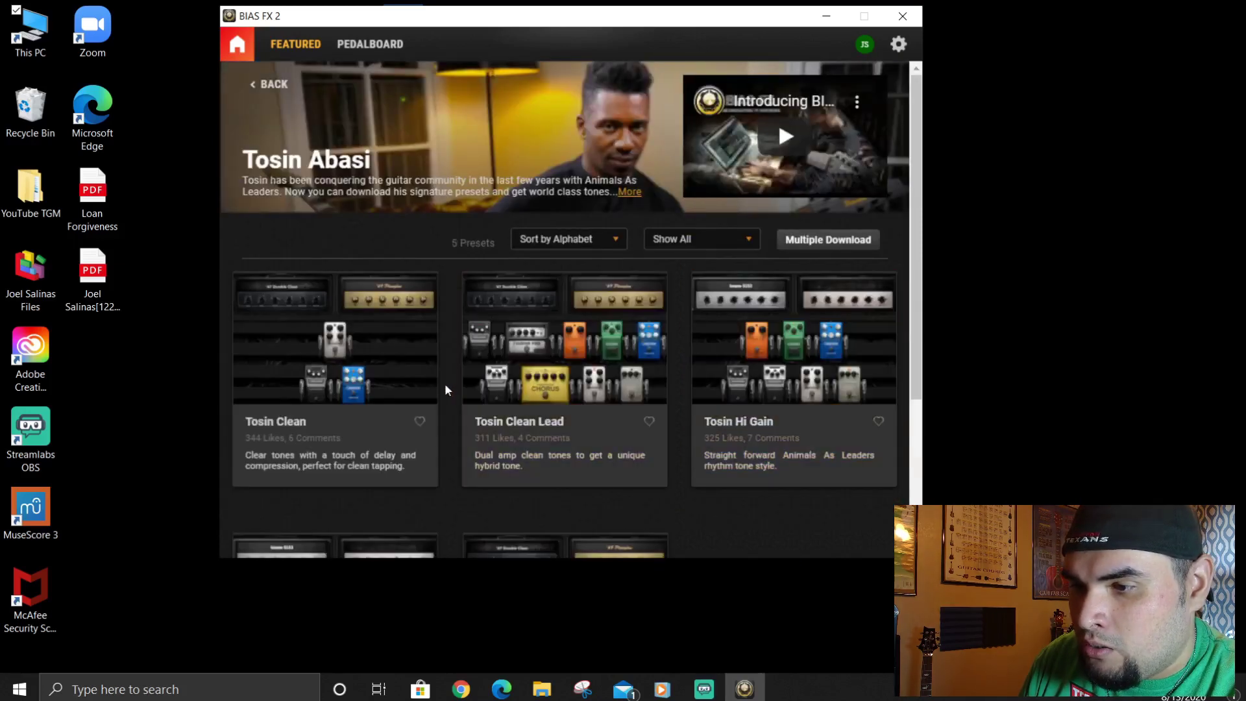
{"action": "scroll", "coordinate": [595, 419], "scroll_direction": "down", "scroll_amount": 3}
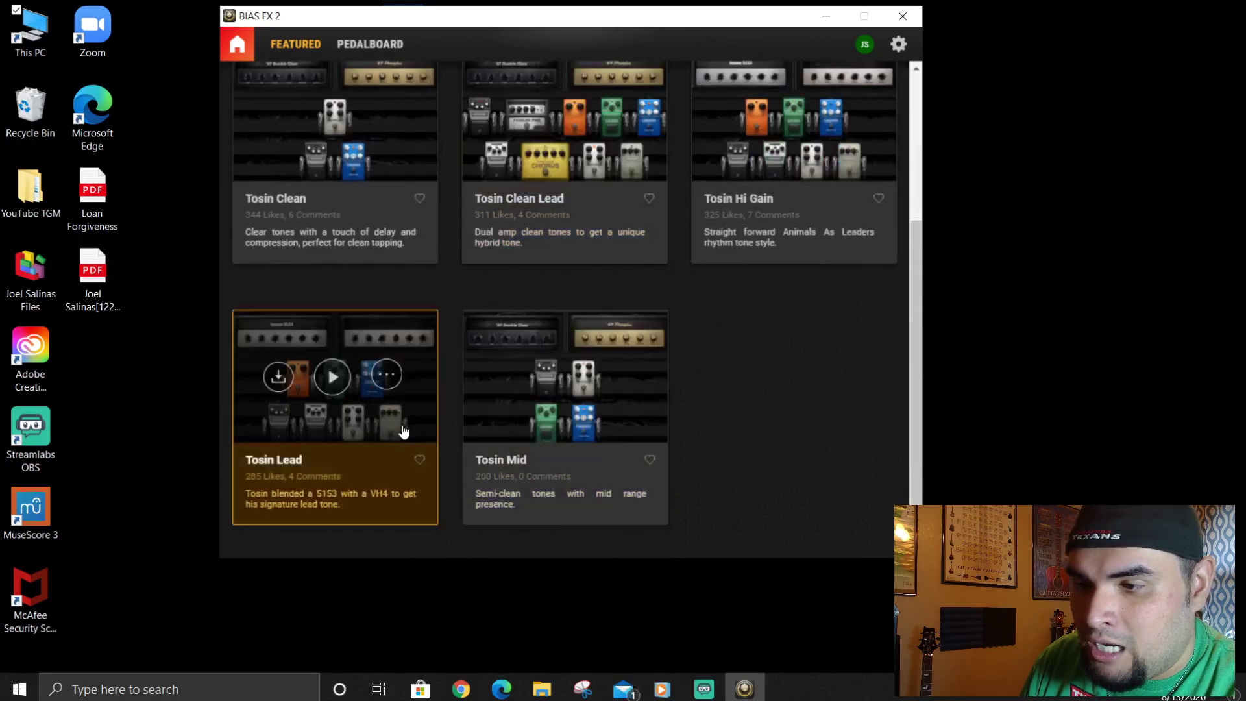
{"action": "mouse_move", "coordinate": [528, 125]}
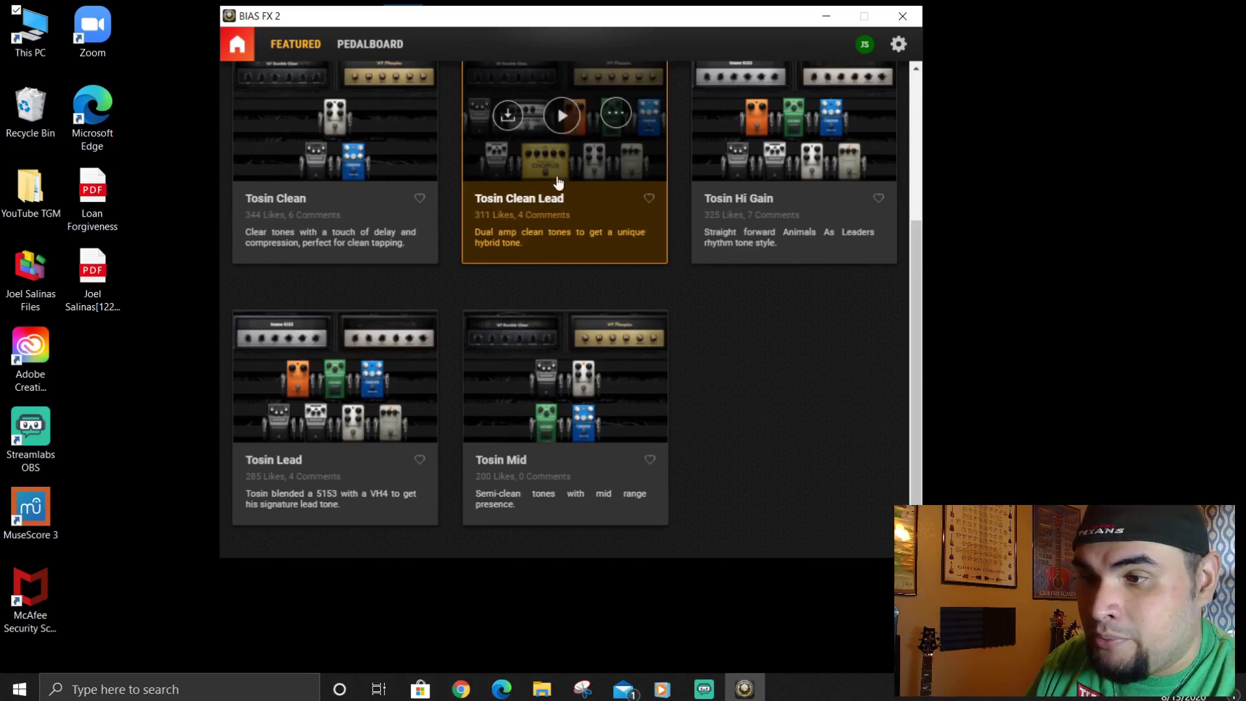
{"action": "scroll", "coordinate": [550, 183], "scroll_direction": "up", "scroll_amount": 4}
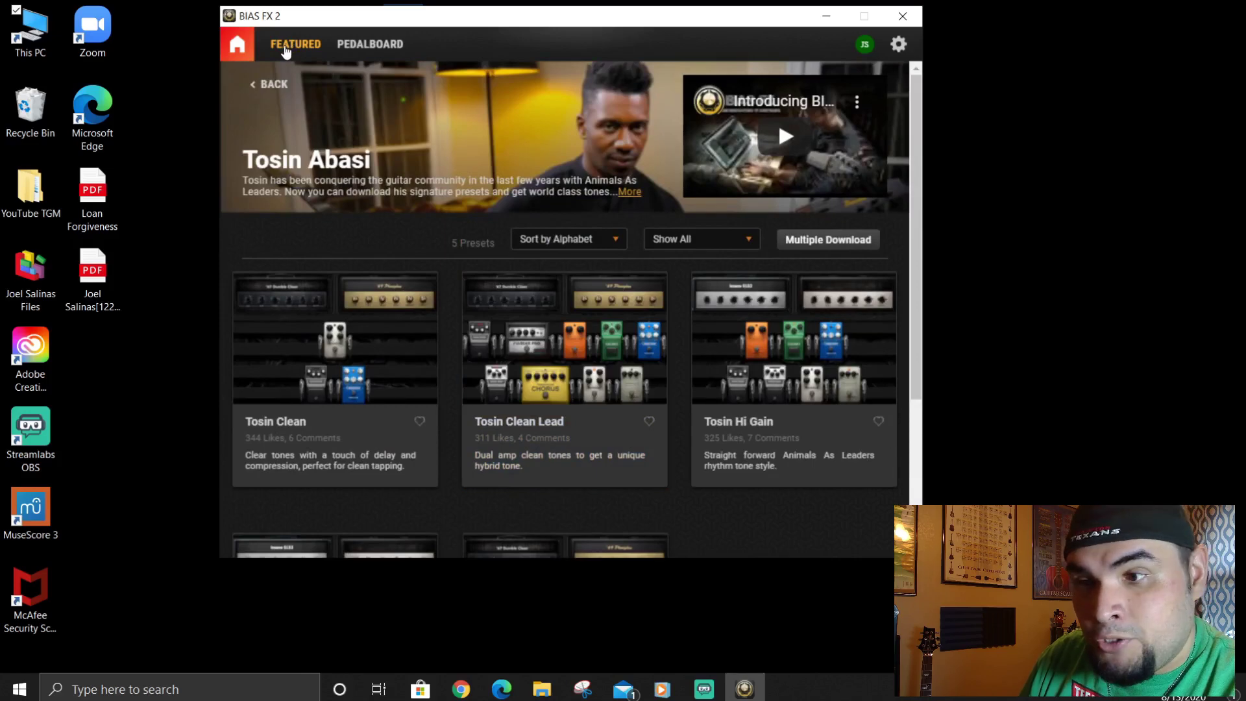
{"action": "left_click", "coordinate": [271, 83]}
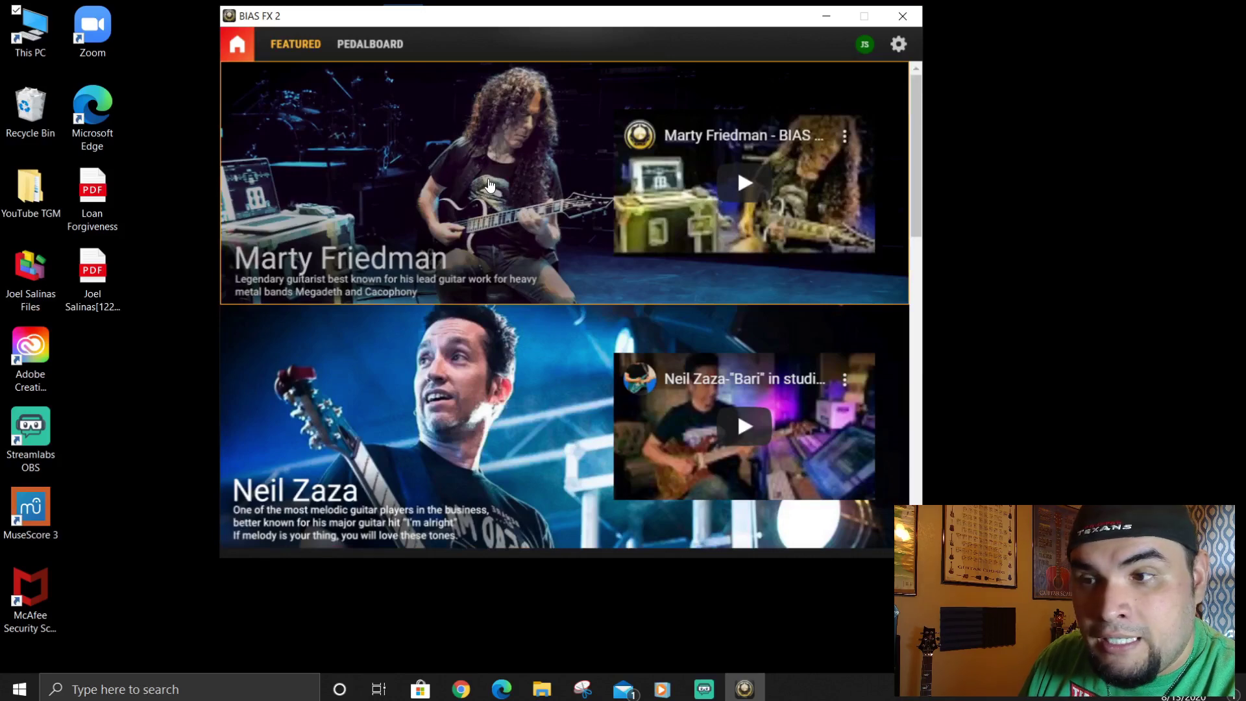
{"action": "left_click", "coordinate": [390, 45]}
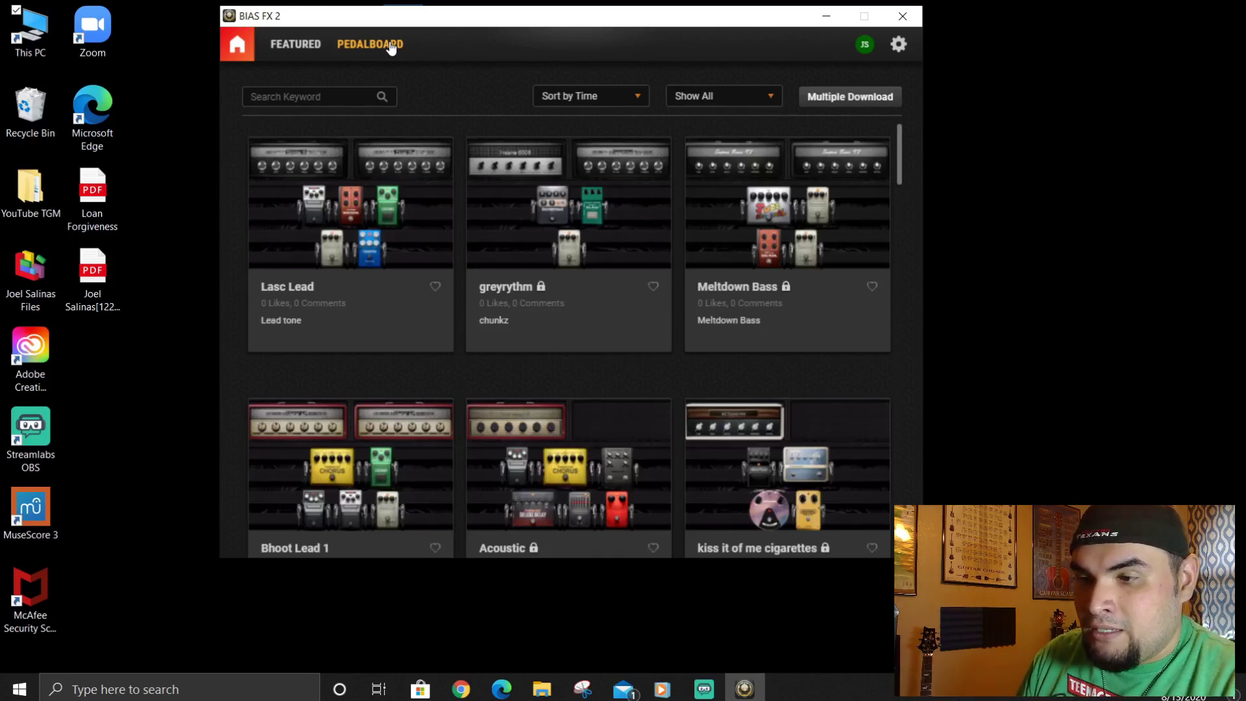
Scroll through the ToneCloud pedalboard list of shared presets such as WiseTONE 3.0 and Recto.
{"action": "mouse_move", "coordinate": [569, 246]}
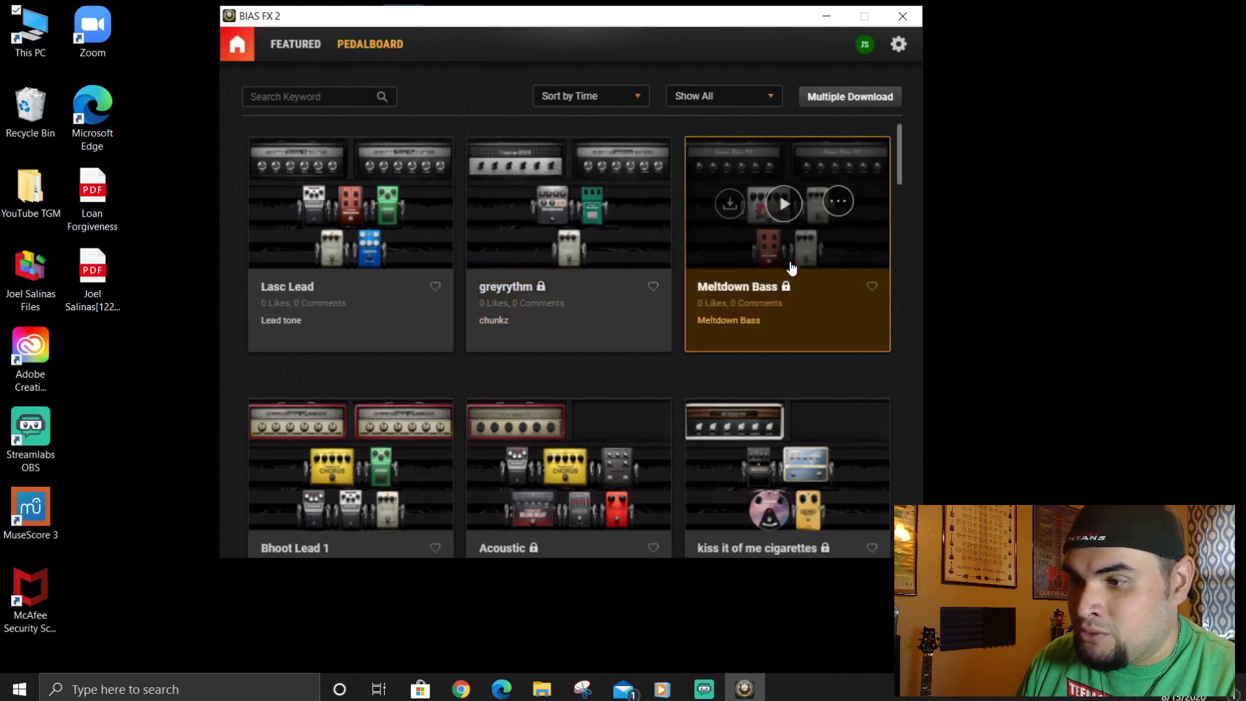
{"action": "scroll", "coordinate": [799, 295], "scroll_direction": "down", "scroll_amount": 5}
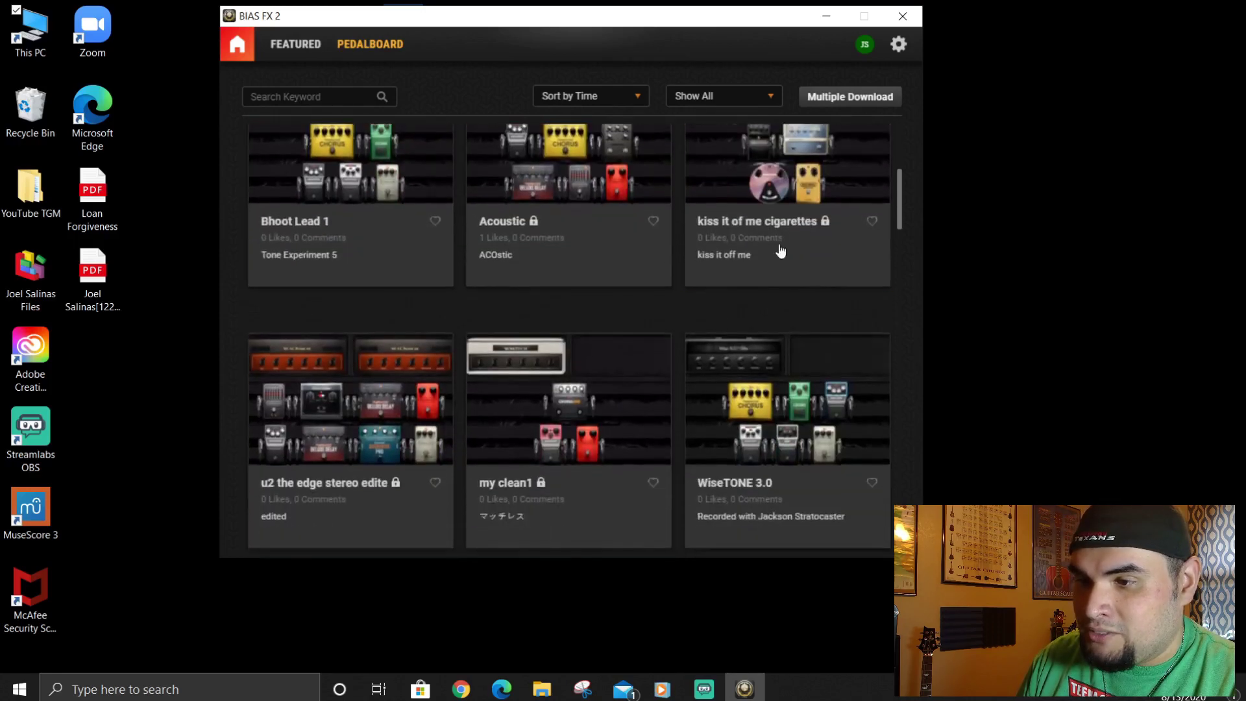
{"action": "scroll", "coordinate": [795, 347], "scroll_direction": "down", "scroll_amount": 3}
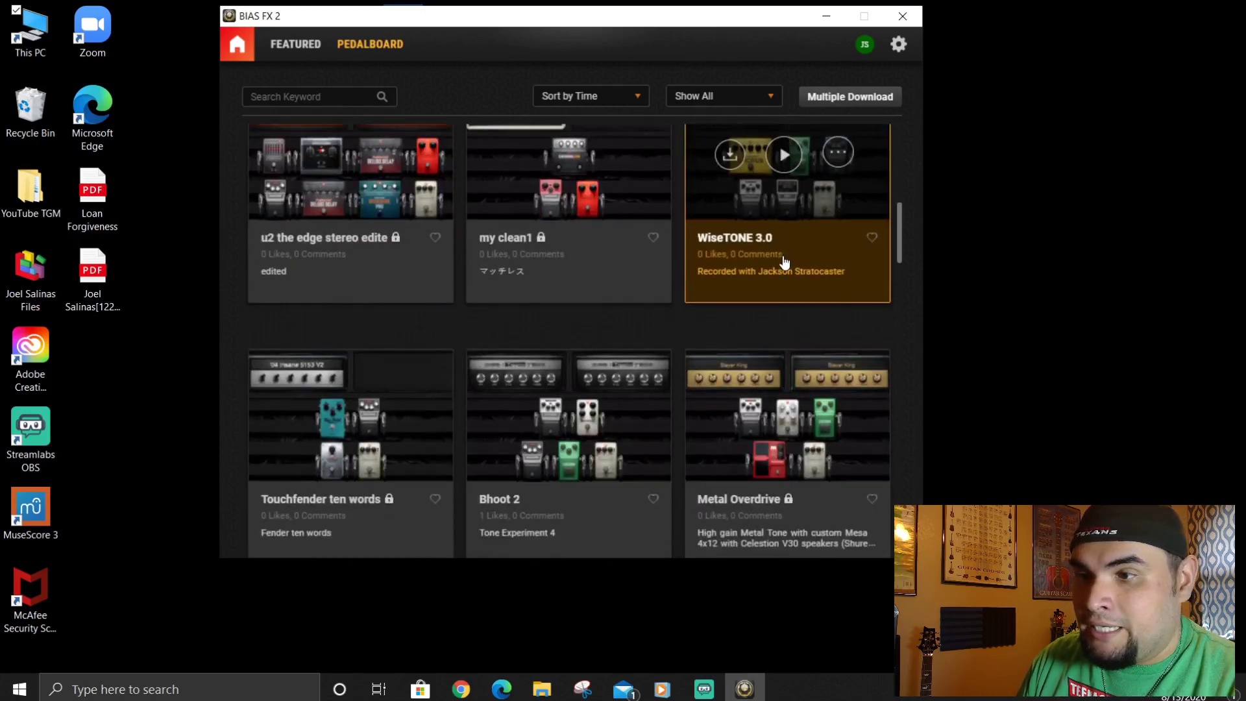
{"action": "scroll", "coordinate": [775, 260], "scroll_direction": "up", "scroll_amount": 8}
{"action": "scroll", "coordinate": [741, 292], "scroll_direction": "down", "scroll_amount": 15}
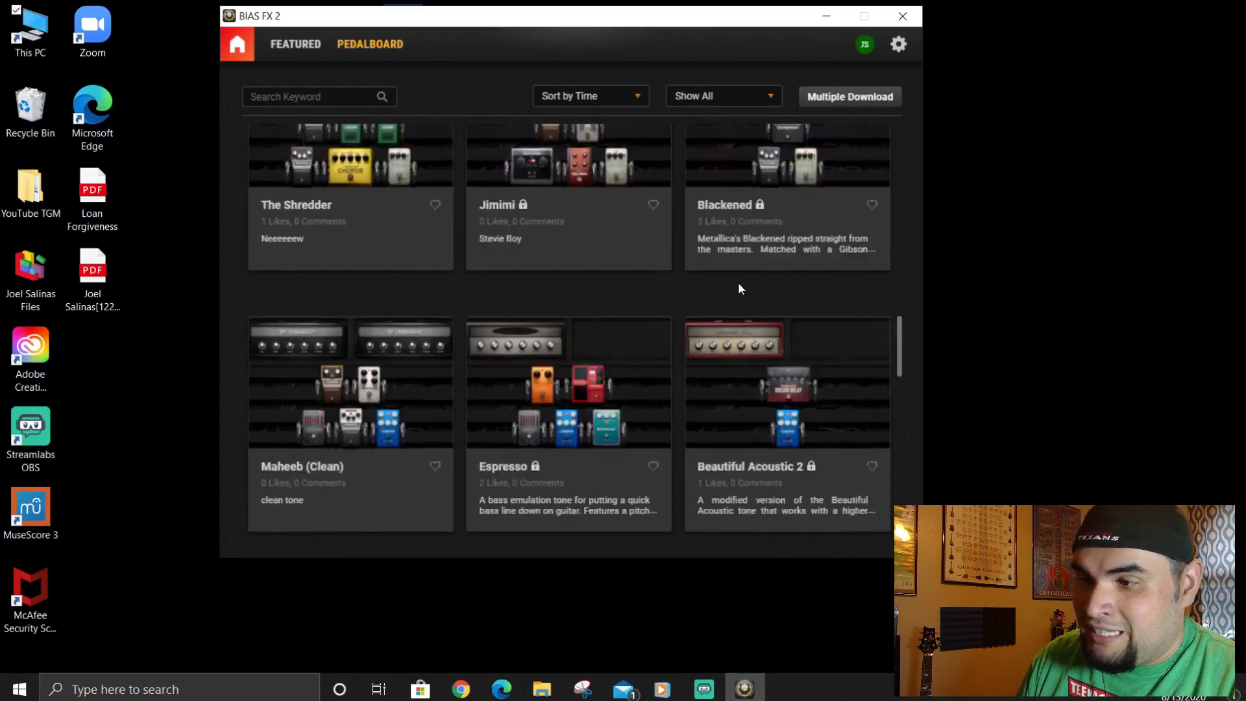
{"action": "scroll", "coordinate": [741, 290], "scroll_direction": "down", "scroll_amount": 15}
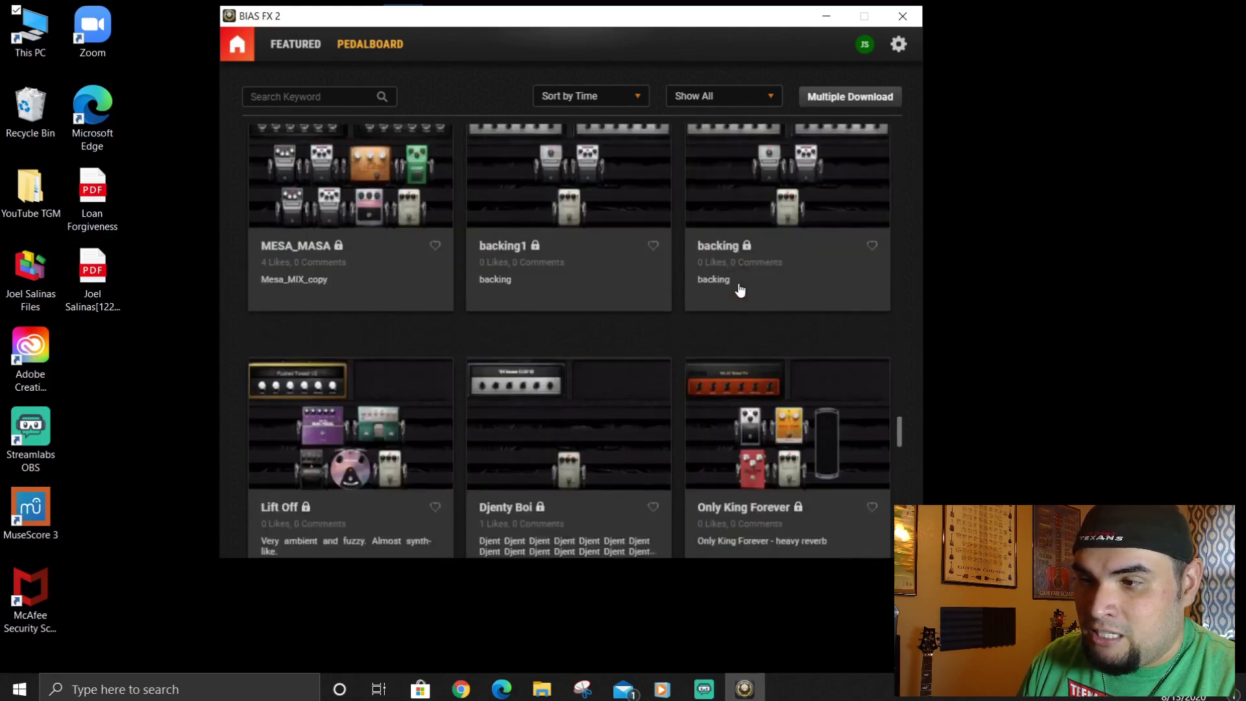
{"action": "scroll", "coordinate": [743, 292], "scroll_direction": "down", "scroll_amount": 15}
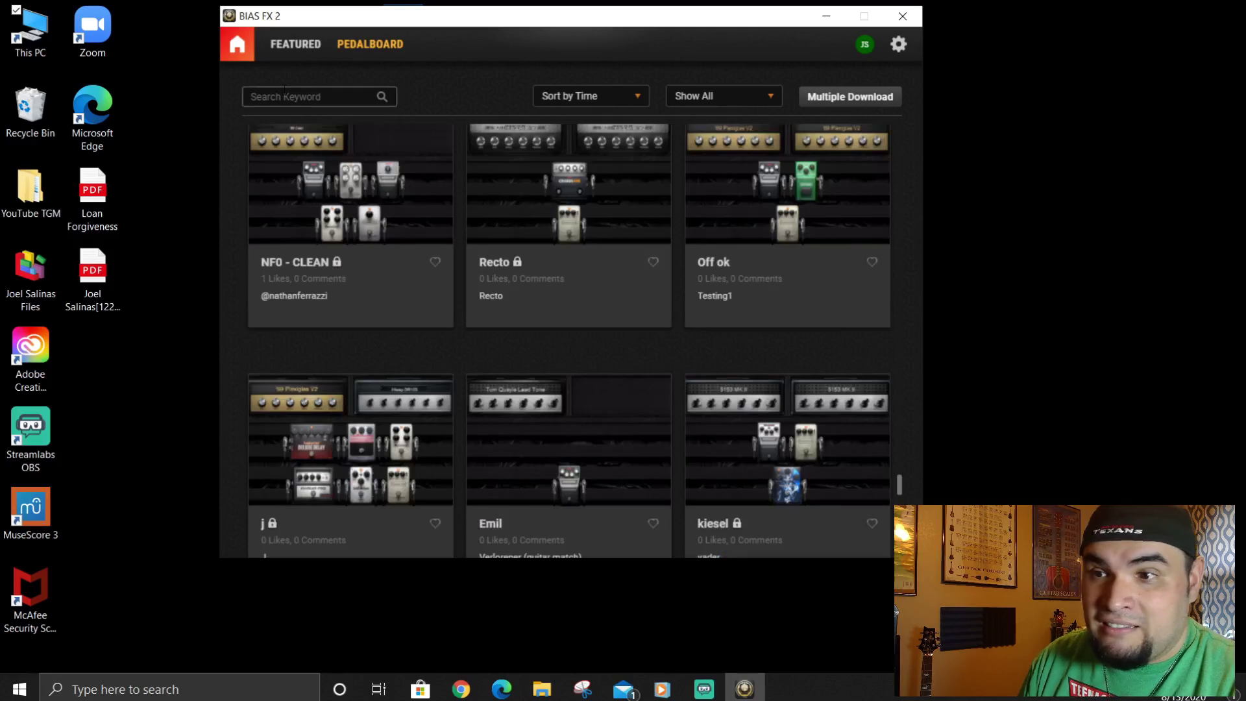
Return to the preset editor, open the preset manager, and browse the Favorite, Pop and Blues banks.
{"action": "left_click", "coordinate": [238, 44]}
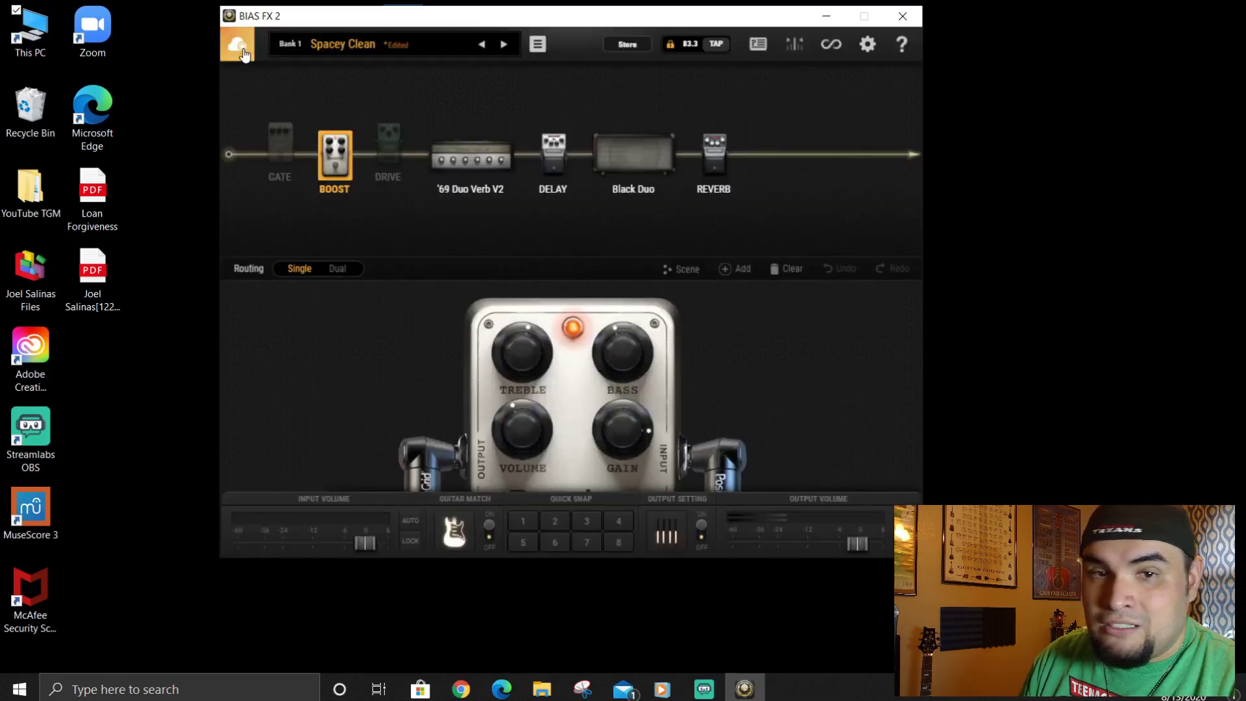
{"action": "left_click", "coordinate": [343, 47]}
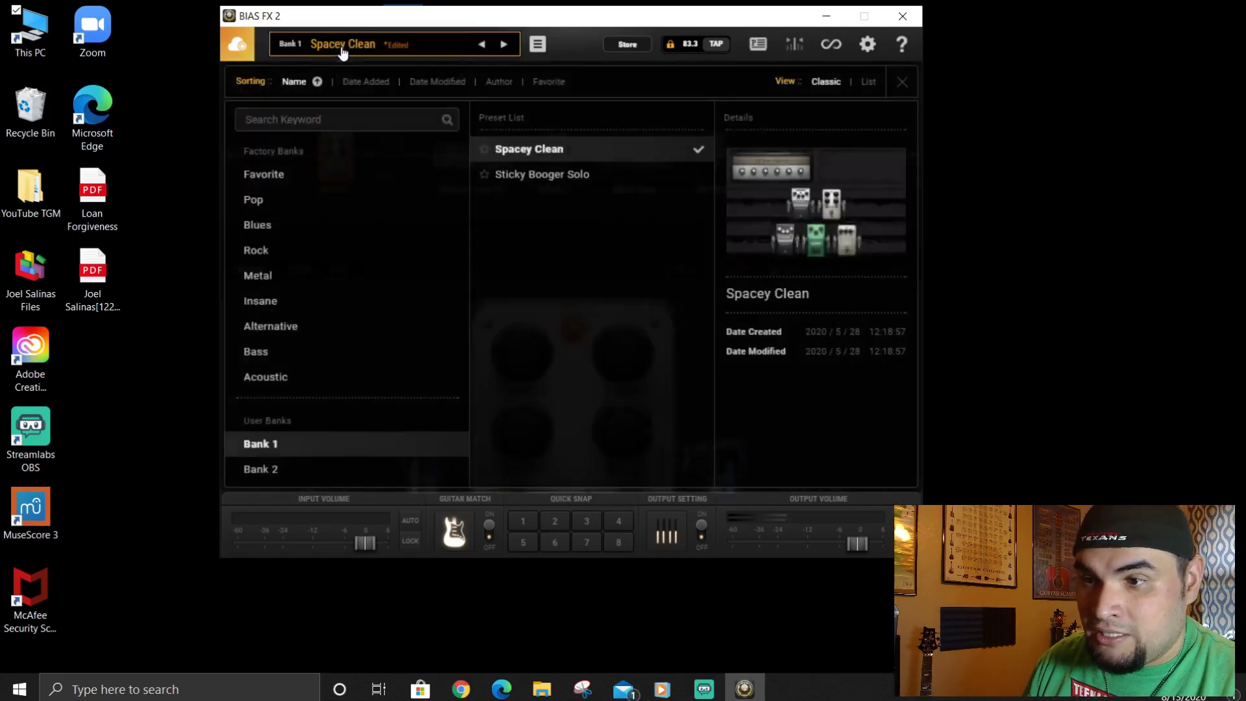
{"action": "left_click", "coordinate": [283, 175]}
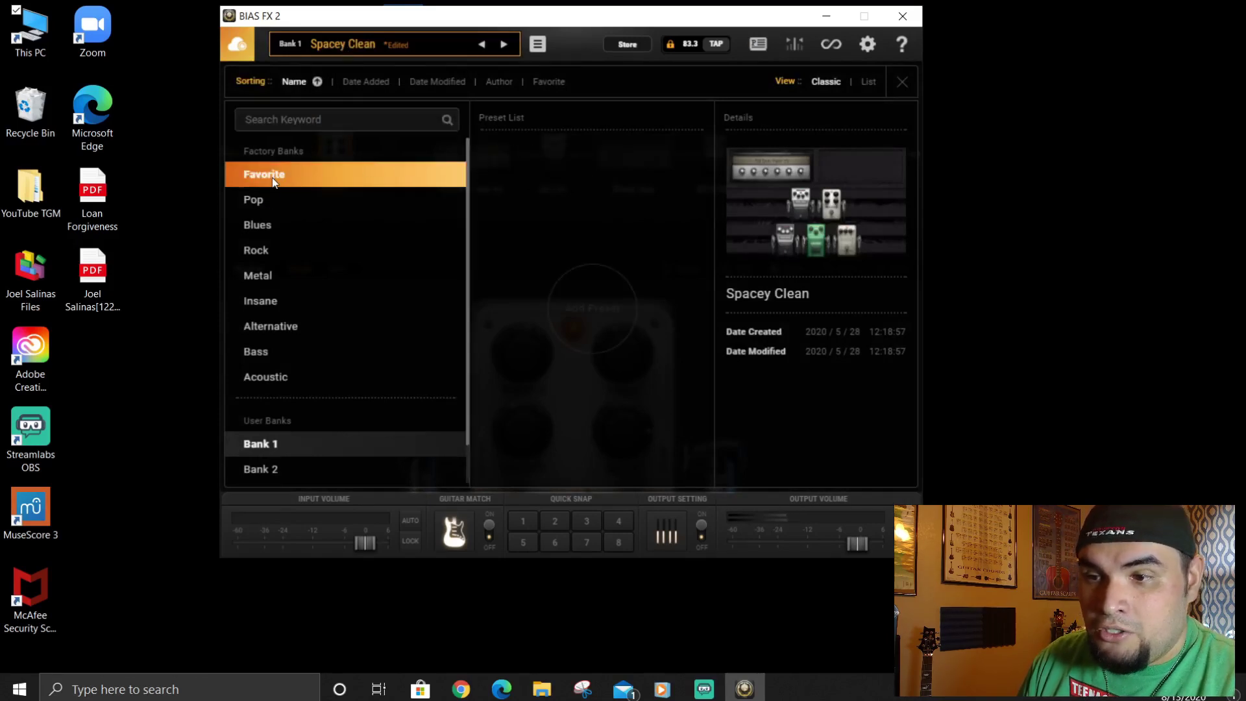
{"action": "left_click", "coordinate": [270, 199]}
{"action": "left_click", "coordinate": [253, 224]}
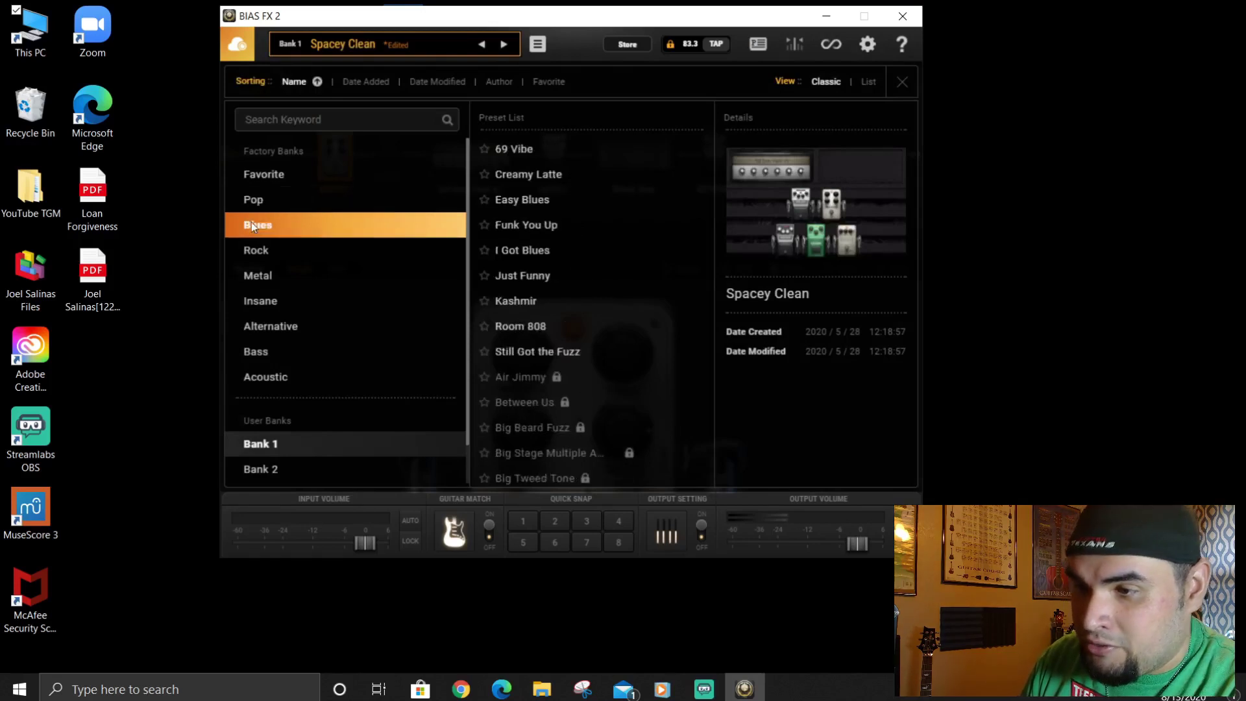
{"action": "left_click", "coordinate": [275, 199]}
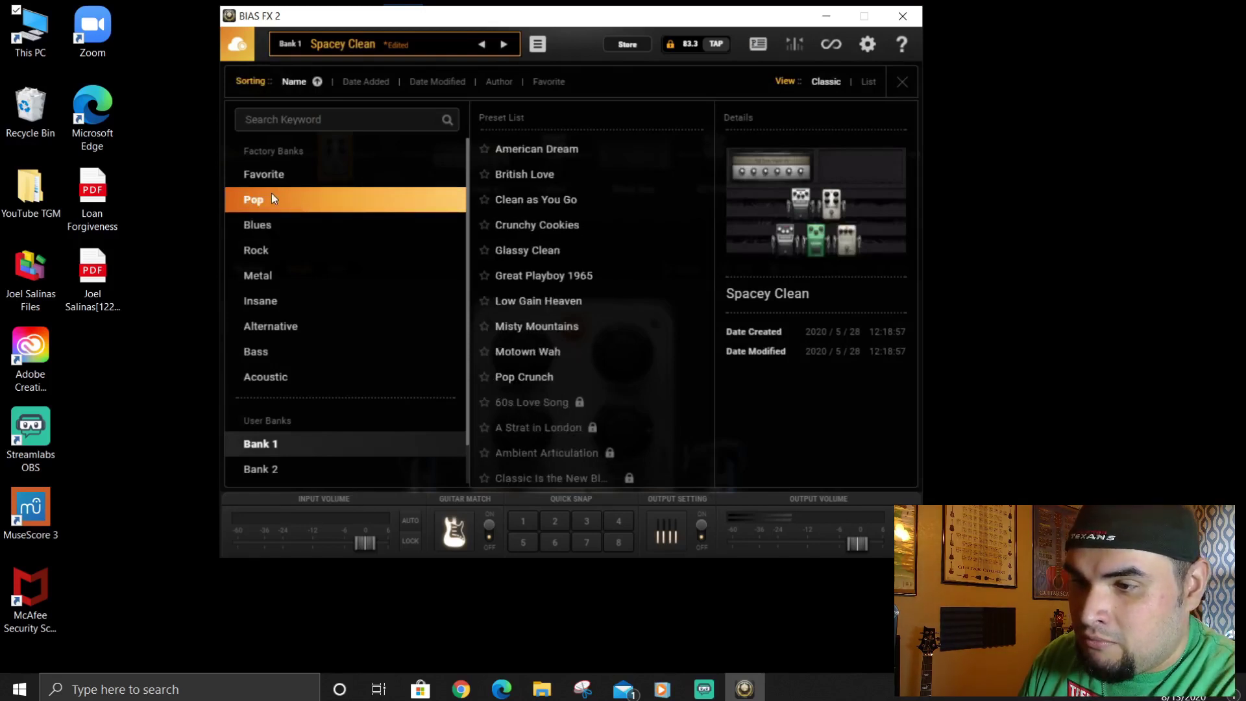
Preview Pop bank presets from Clean as You Go to Ambient Articulation, then back up the list.
{"action": "left_click", "coordinate": [511, 204]}
{"action": "left_click", "coordinate": [531, 278]}
{"action": "left_click", "coordinate": [570, 404]}
{"action": "left_click", "coordinate": [592, 427]}
{"action": "left_click", "coordinate": [609, 453]}
{"action": "left_click", "coordinate": [573, 438]}
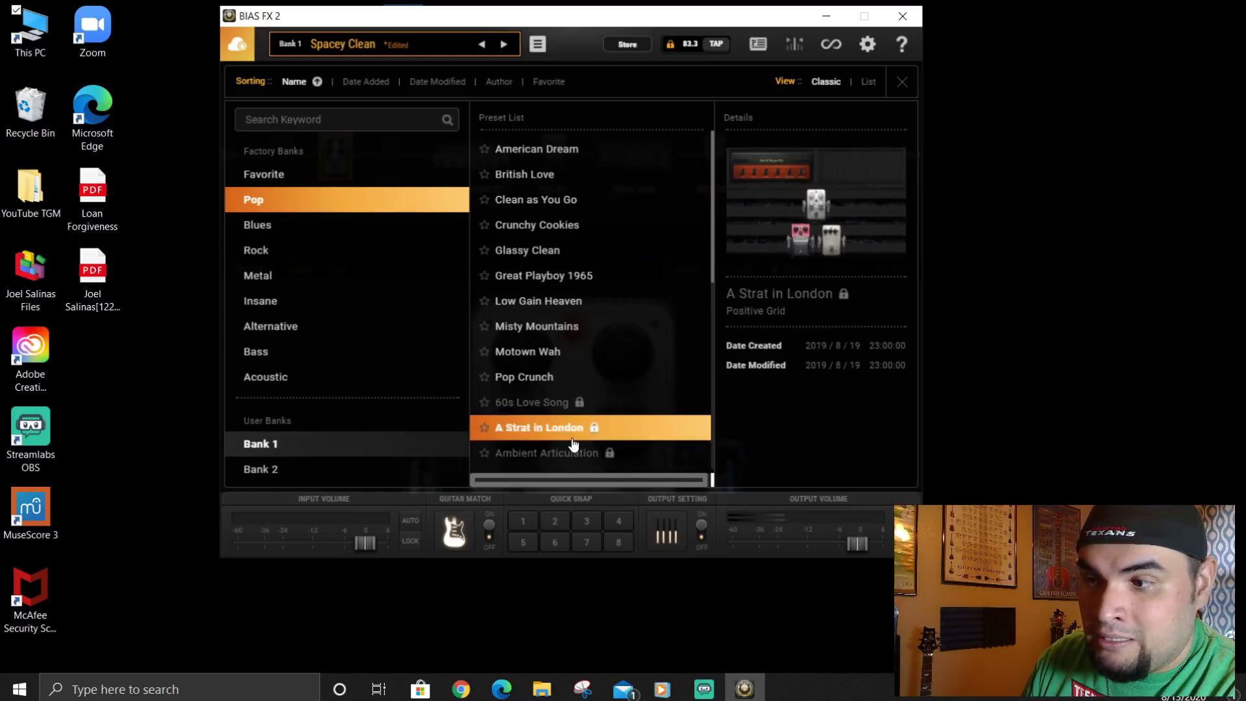
{"action": "left_click", "coordinate": [560, 377]}
{"action": "left_click", "coordinate": [559, 326]}
{"action": "left_click", "coordinate": [555, 250]}
{"action": "left_click", "coordinate": [554, 201]}
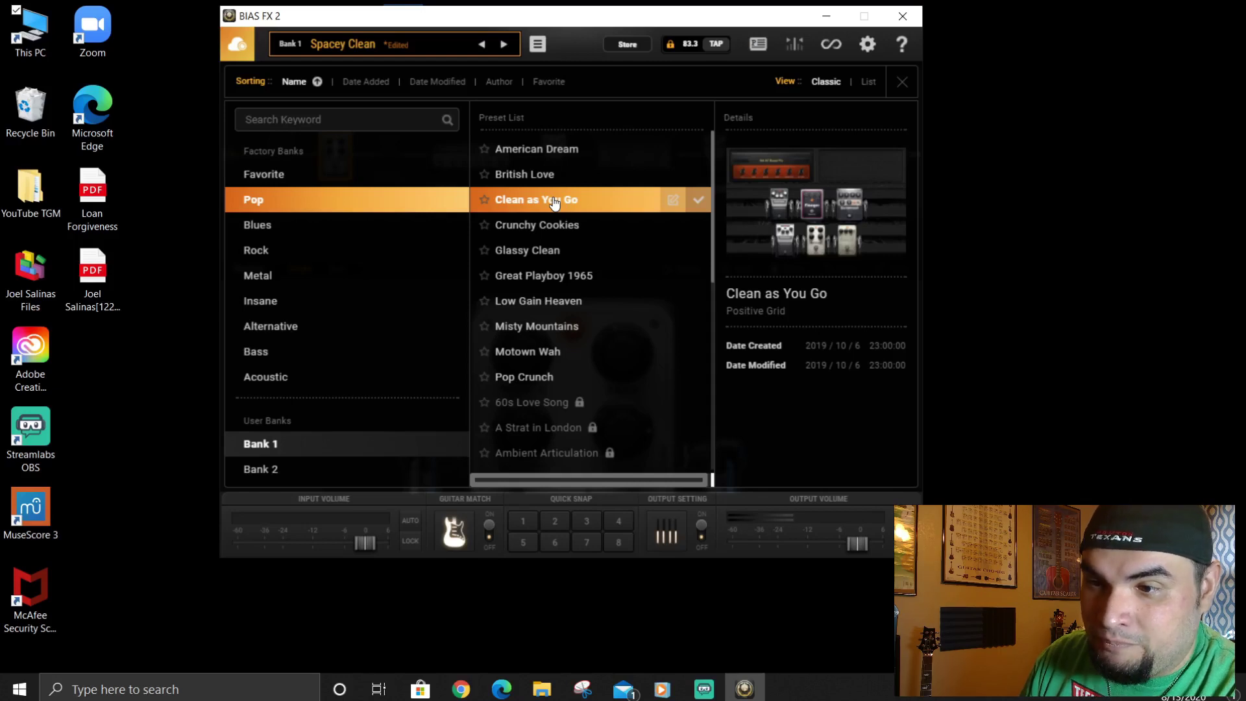
Browse the Blues, Rock, Metal, Insane, Alternative, Bass and Acoustic banks, ending on user Bank 1.
{"action": "left_click", "coordinate": [293, 228]}
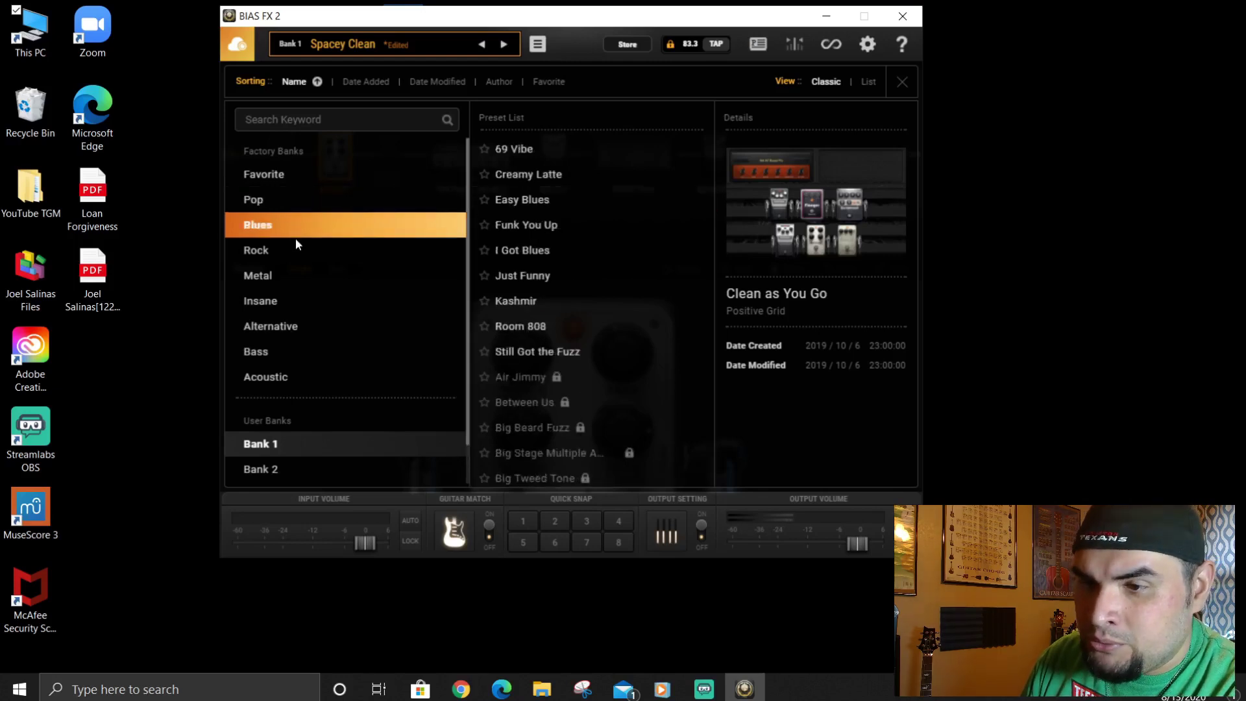
{"action": "left_click", "coordinate": [299, 251]}
{"action": "left_click", "coordinate": [301, 276]}
{"action": "left_click", "coordinate": [300, 301]}
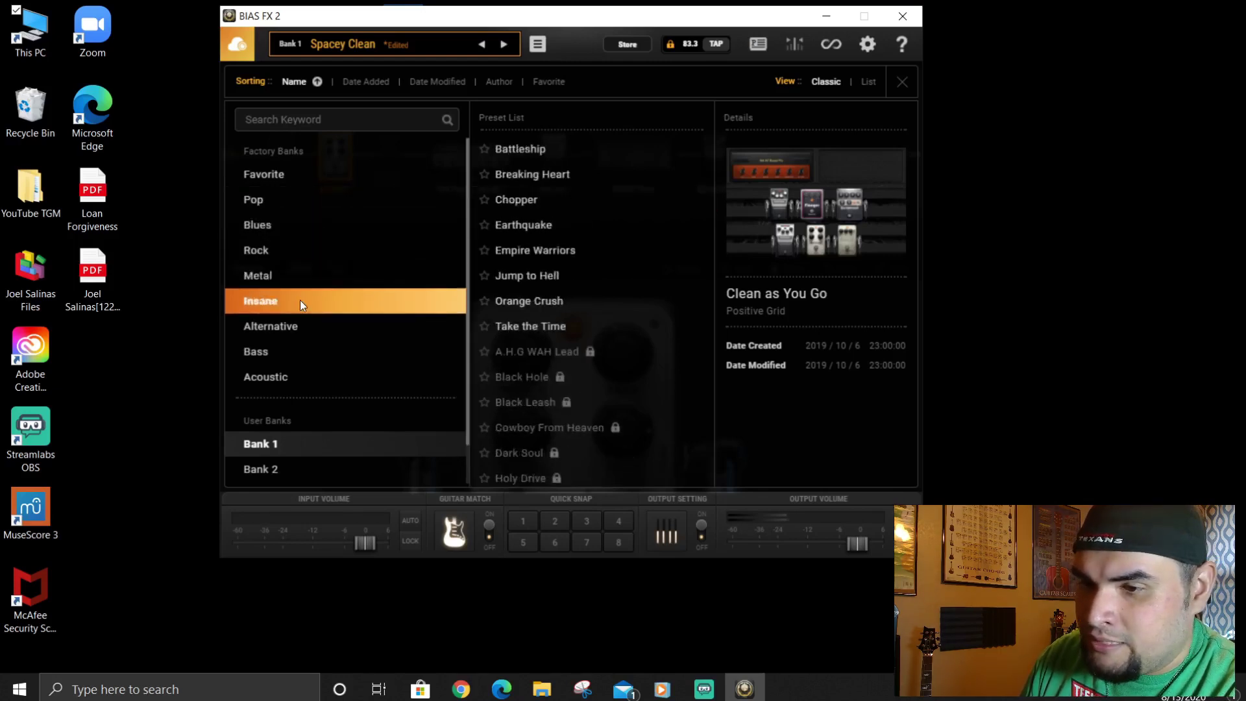
{"action": "left_click", "coordinate": [310, 326]}
{"action": "left_click", "coordinate": [317, 351]}
{"action": "left_click", "coordinate": [325, 376]}
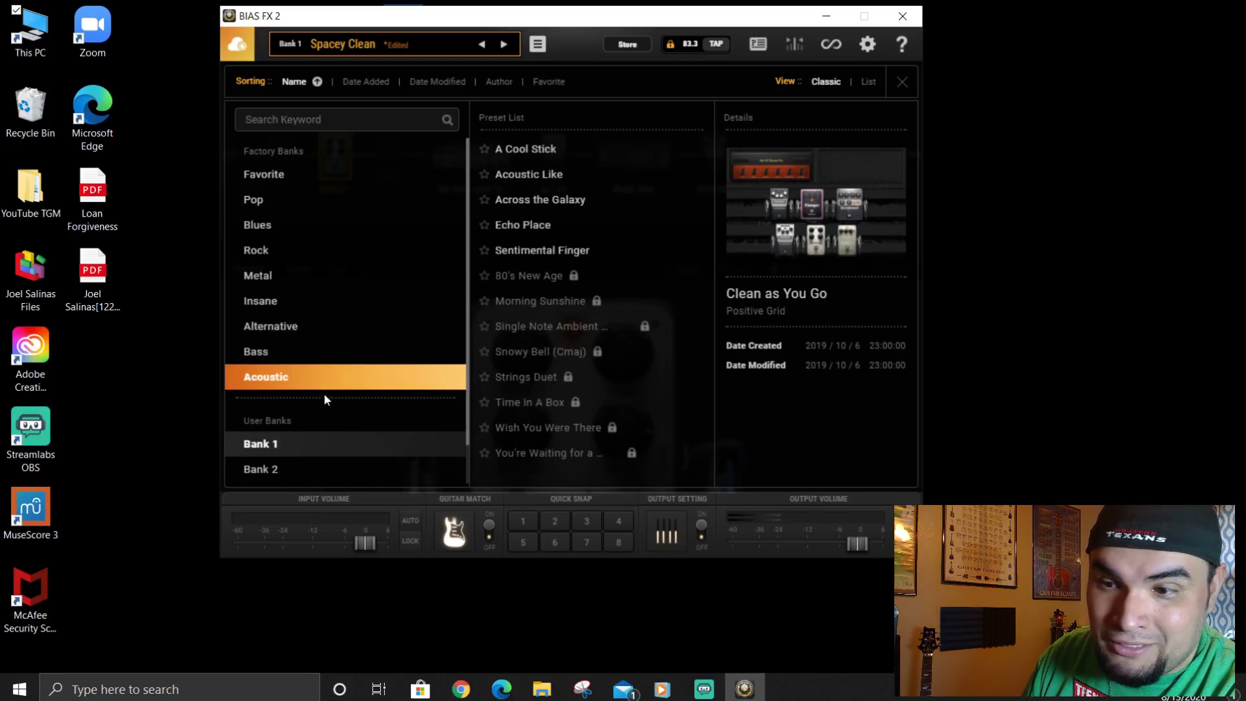
{"action": "left_click", "coordinate": [309, 448]}
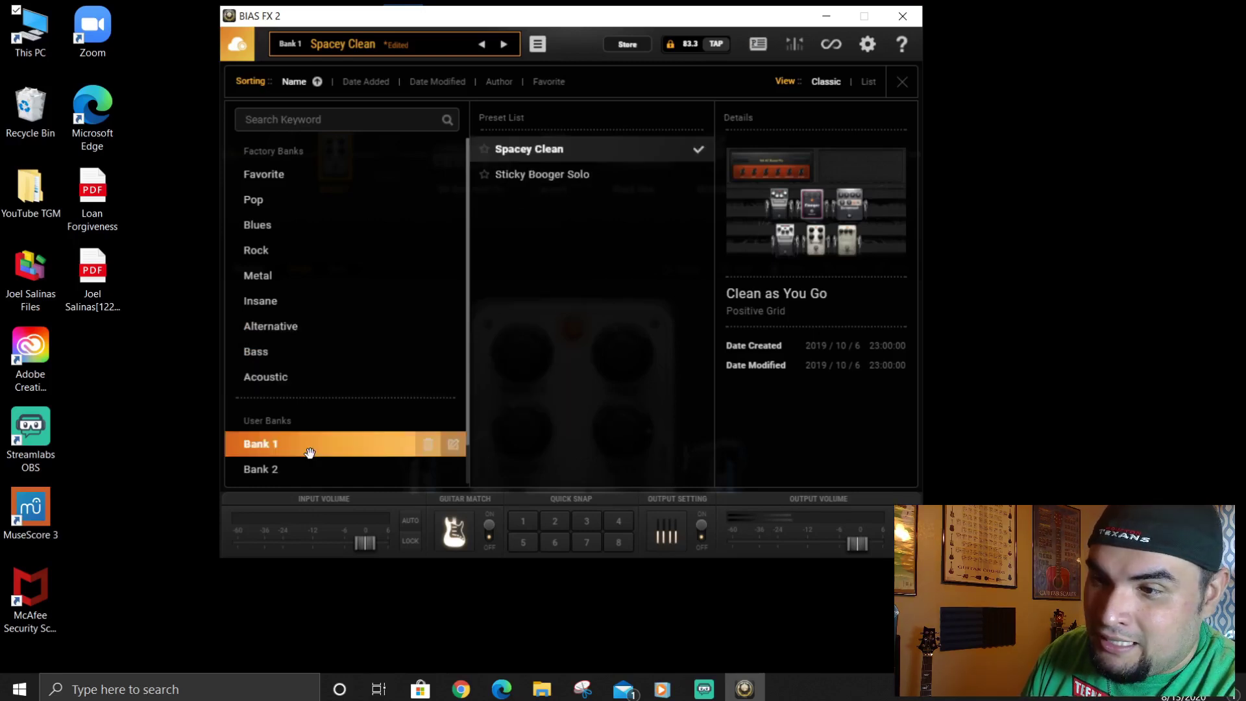
Load Sticky Booger Solo, ignoring Spacey Clean's unsaved changes, and switch Guitar Match to OFF.
{"action": "left_click", "coordinate": [533, 183]}
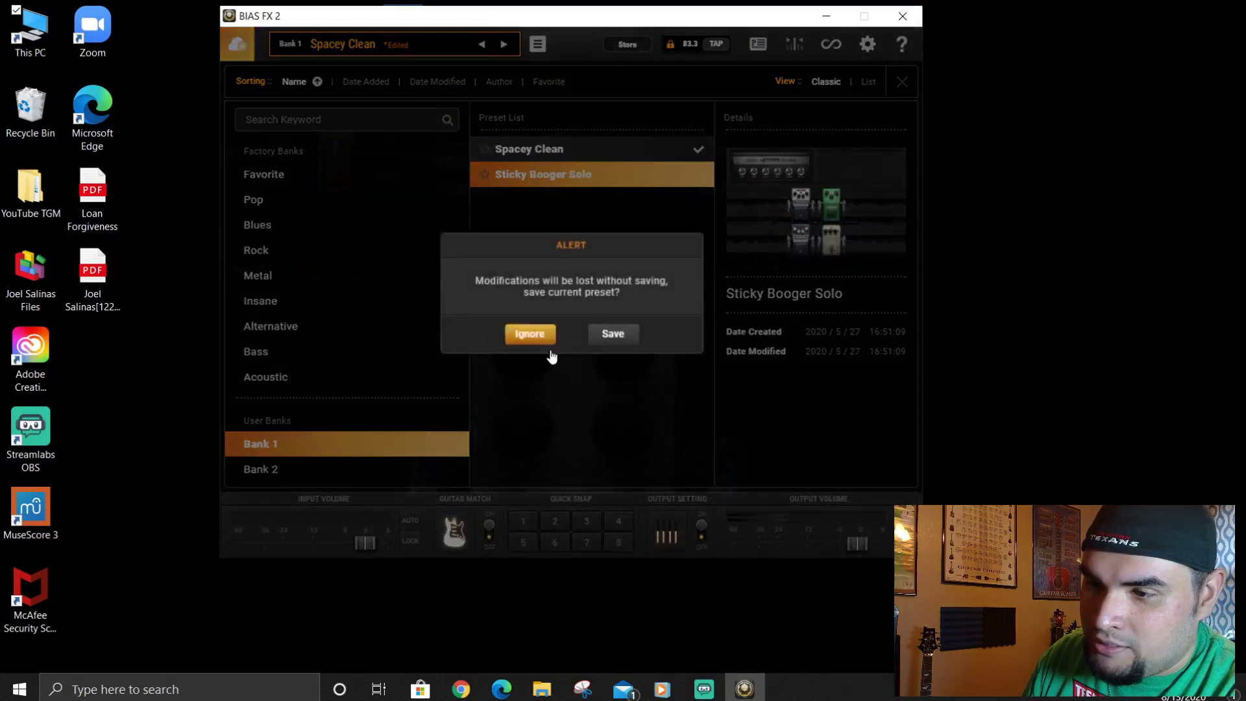
{"action": "left_click", "coordinate": [534, 327]}
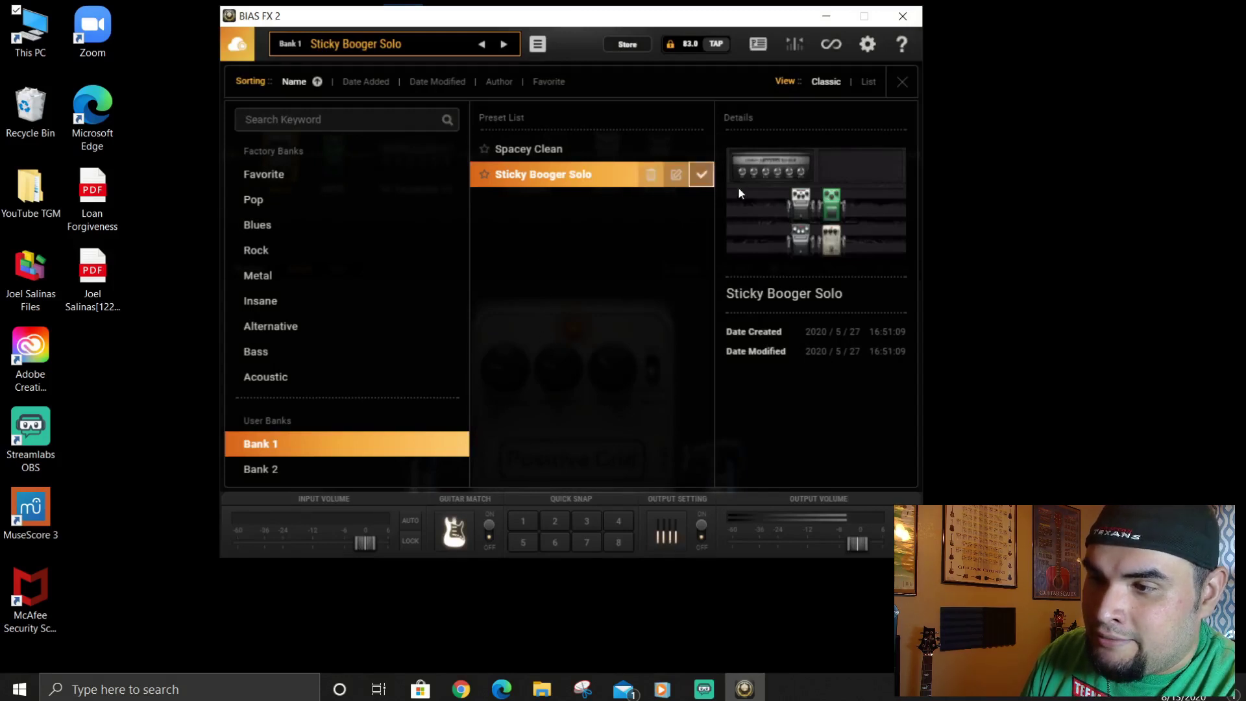
{"action": "left_click", "coordinate": [576, 148]}
{"action": "double_click", "coordinate": [572, 175]}
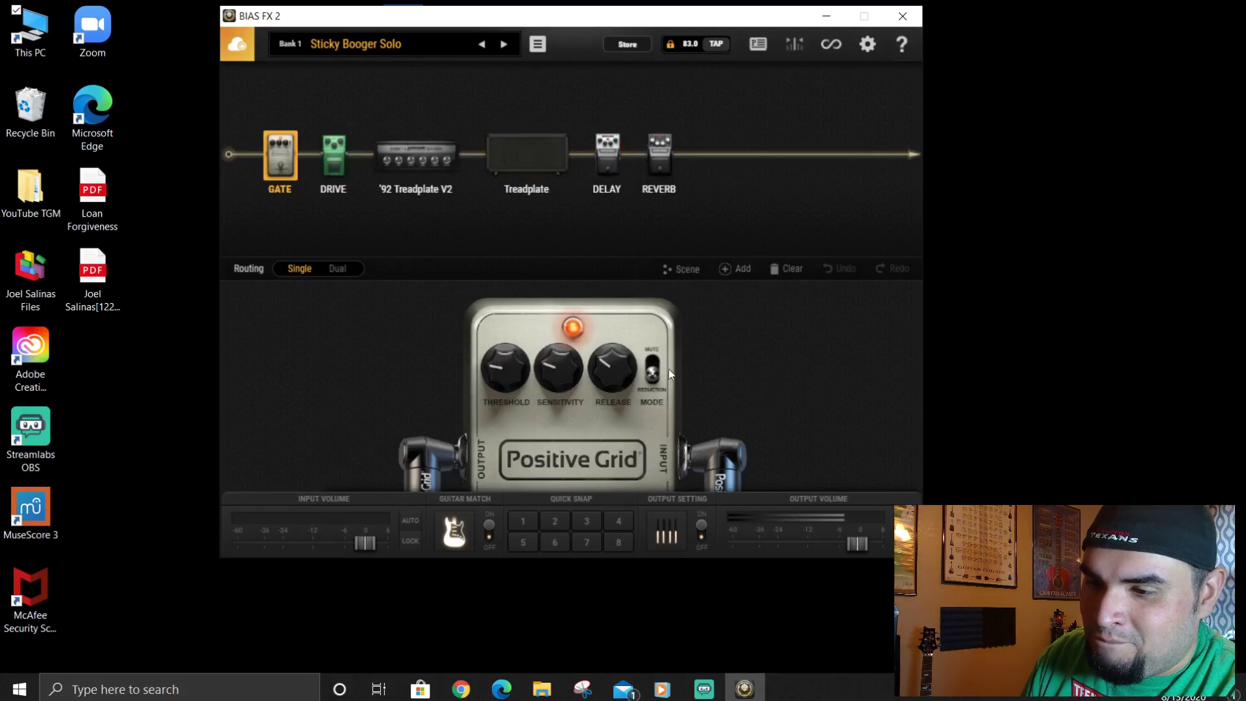
{"action": "left_click", "coordinate": [491, 526]}
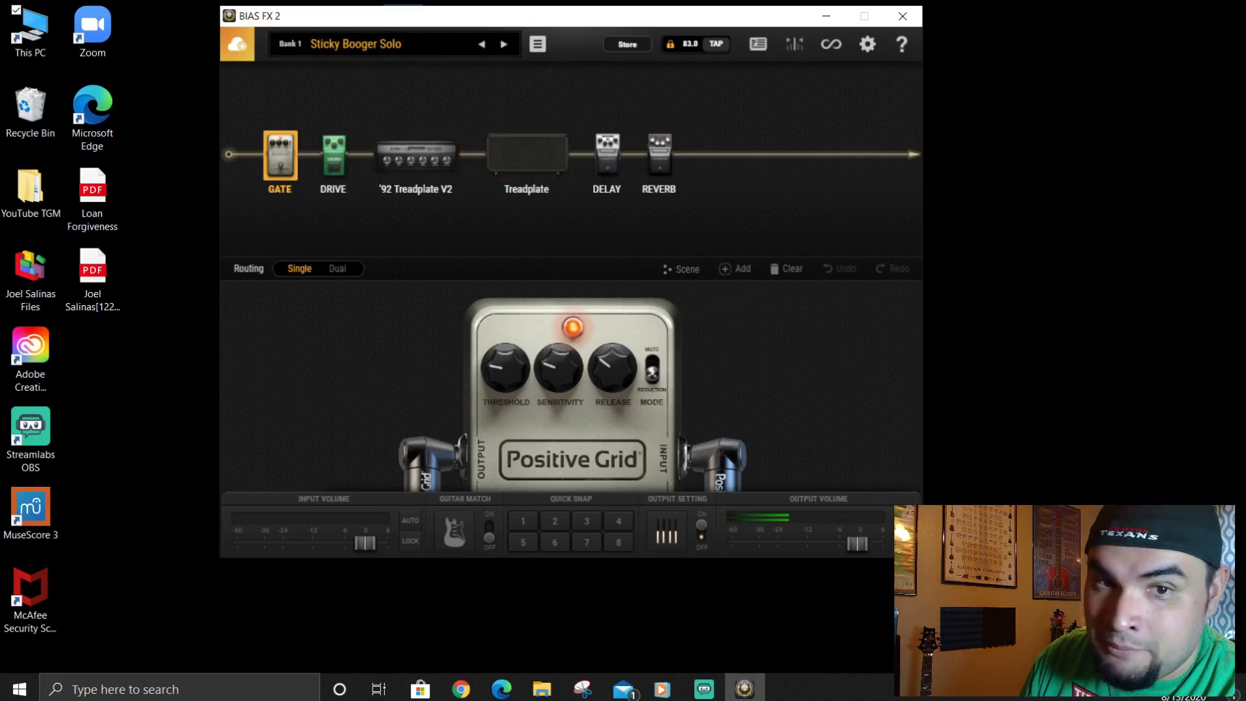
Toggle the noise gate pedal's MODE between Mute and Reduction.
{"action": "left_click", "coordinate": [652, 370]}
{"action": "left_click", "coordinate": [652, 368]}
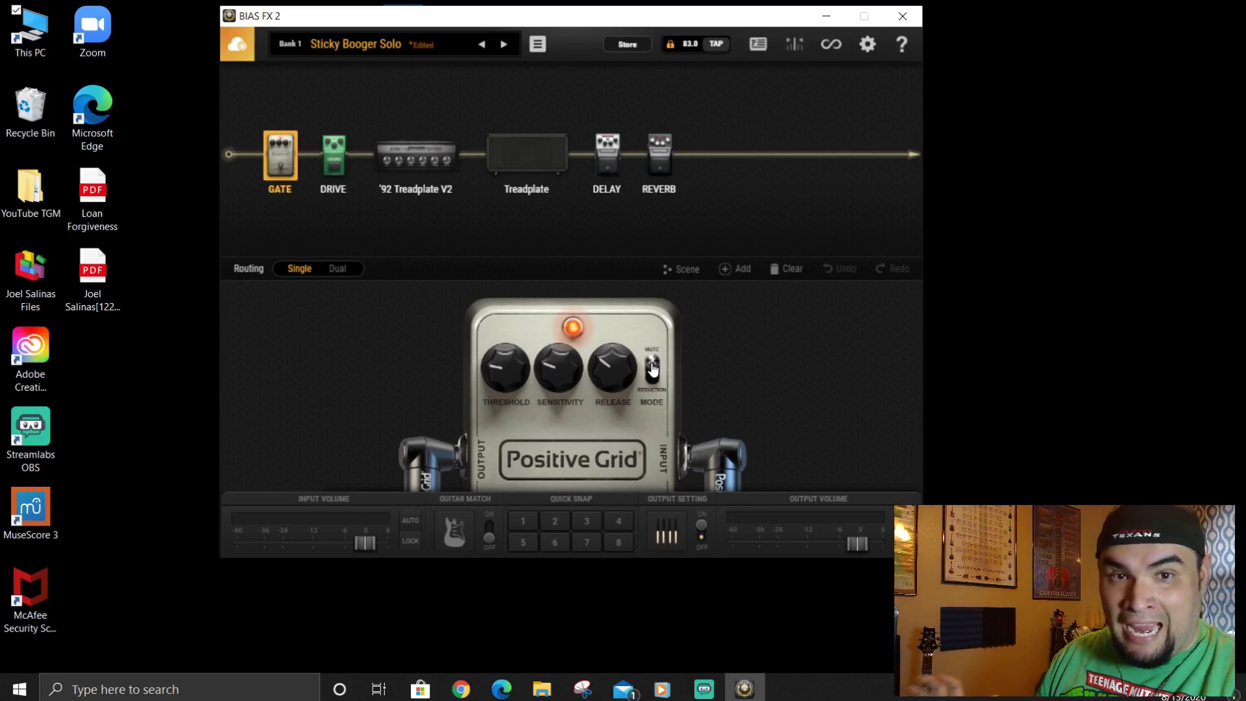
{"action": "left_click", "coordinate": [653, 369]}
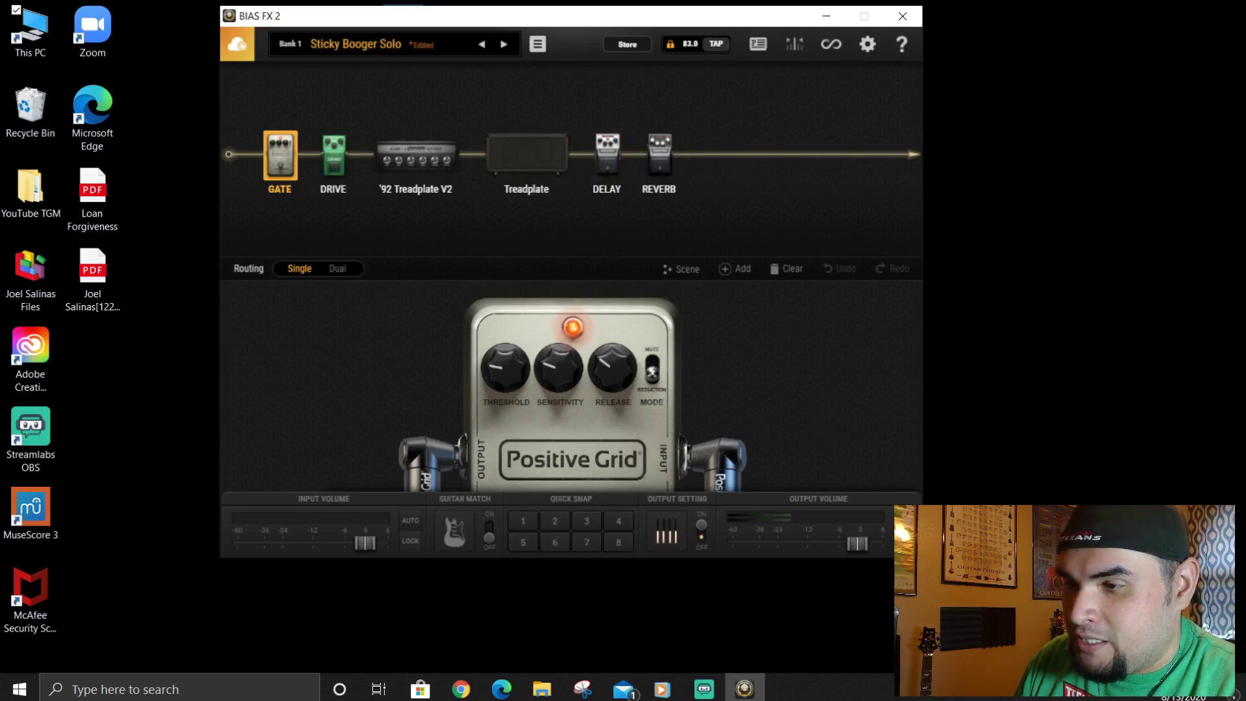
Open and dismiss the preset saving menu, then open the online Store and close it.
{"action": "left_click", "coordinate": [538, 44]}
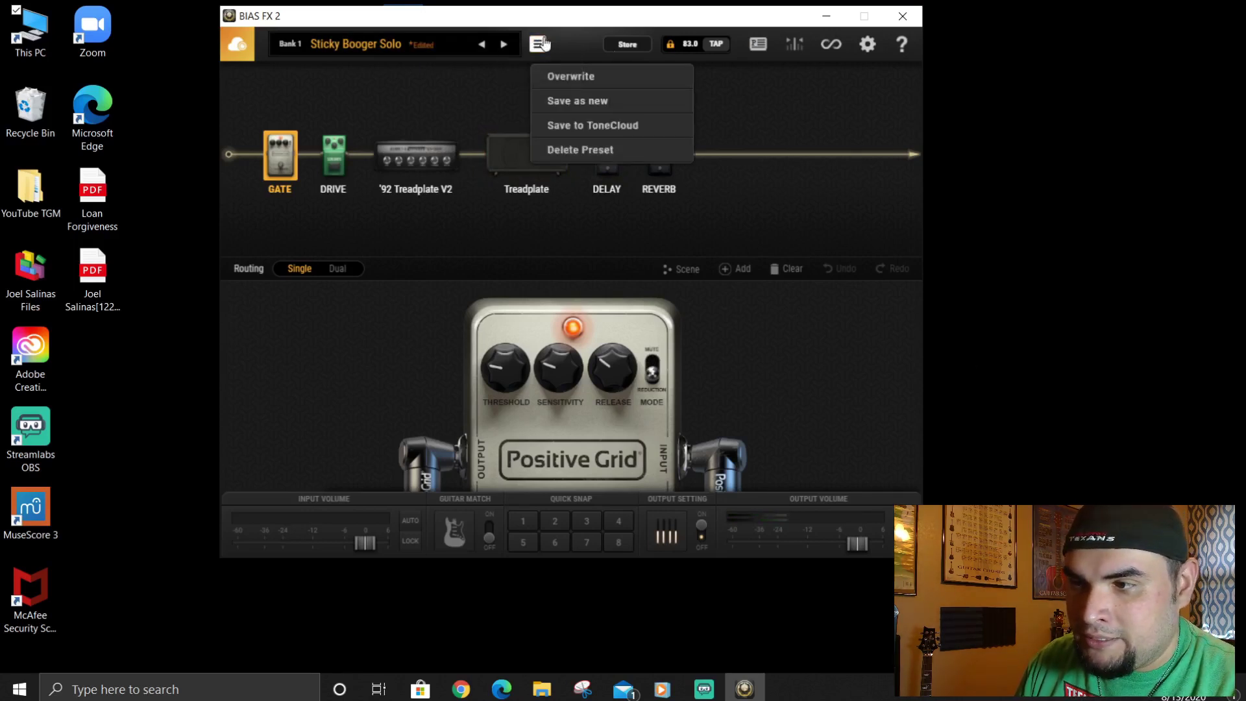
{"action": "left_click", "coordinate": [597, 42]}
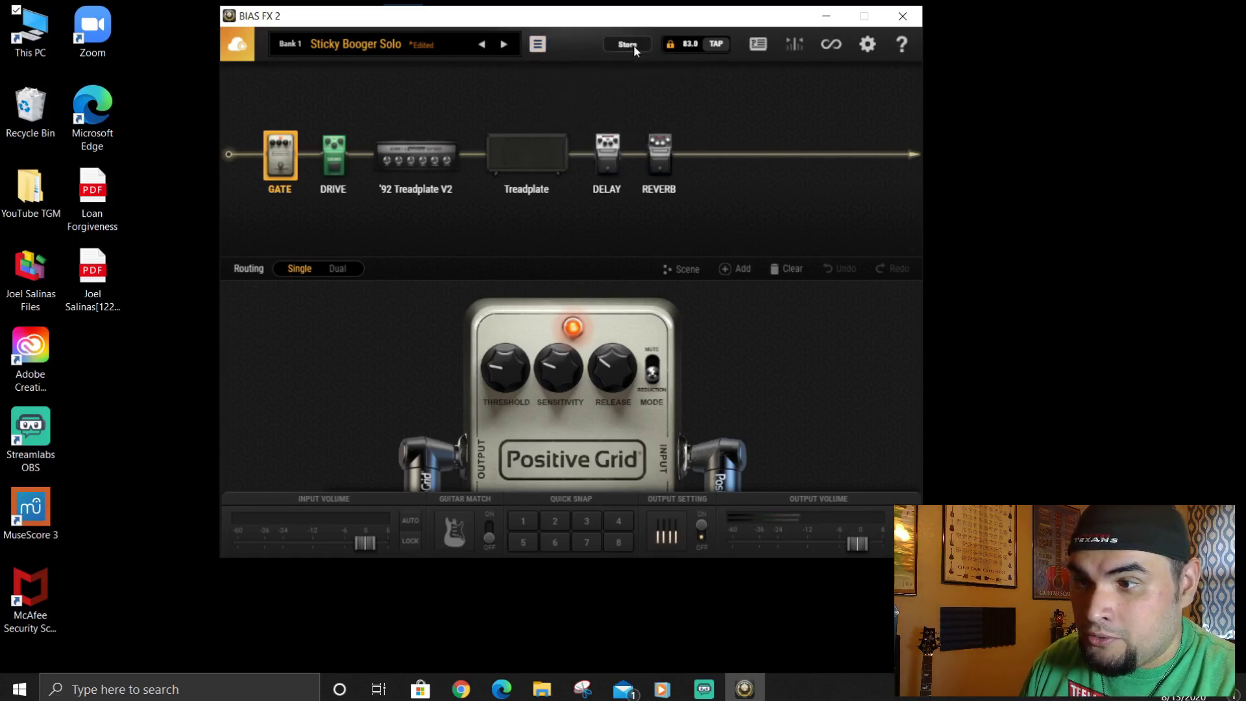
{"action": "left_click", "coordinate": [627, 44]}
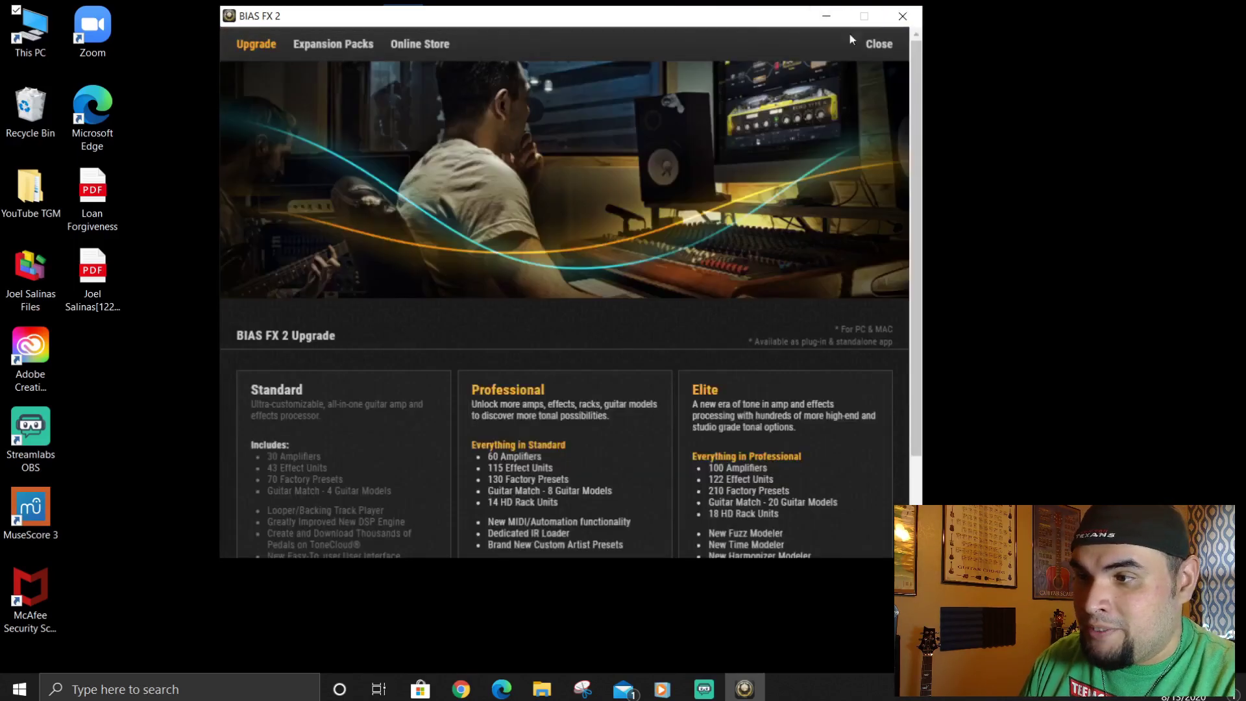
{"action": "left_click", "coordinate": [880, 46]}
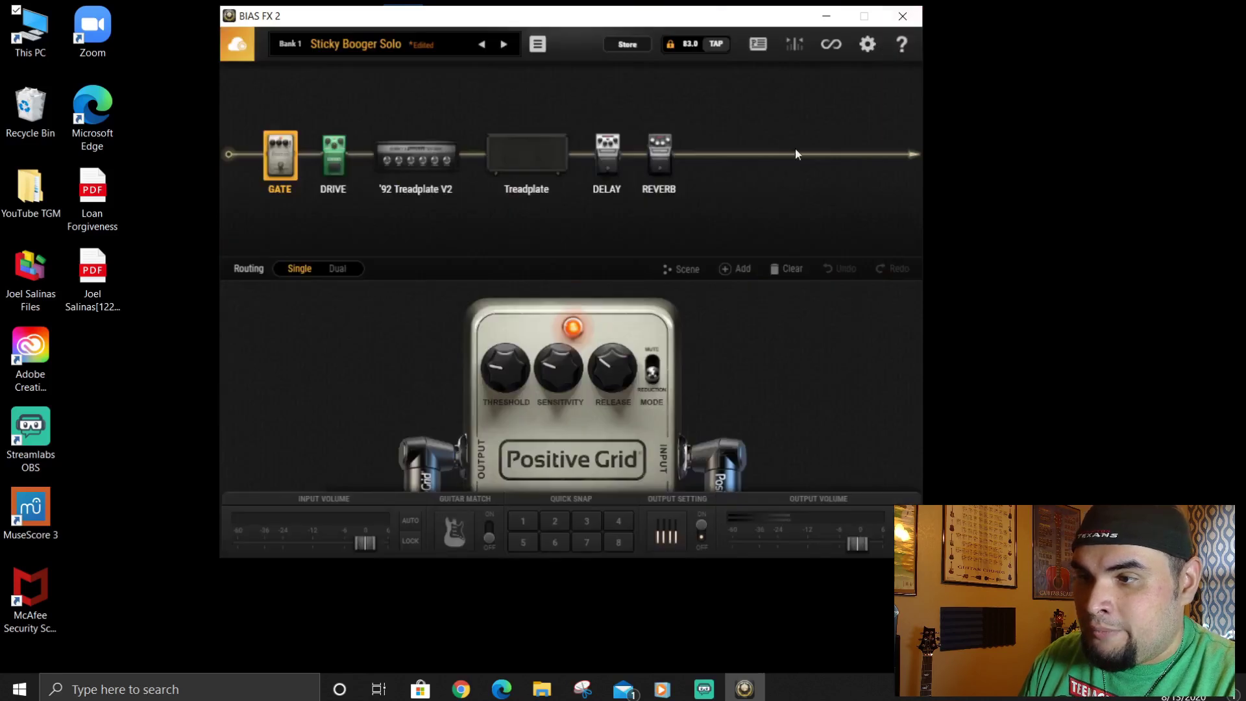
Tap in the tempo until it settles at 106.2 BPM.
{"action": "left_click", "coordinate": [722, 49]}
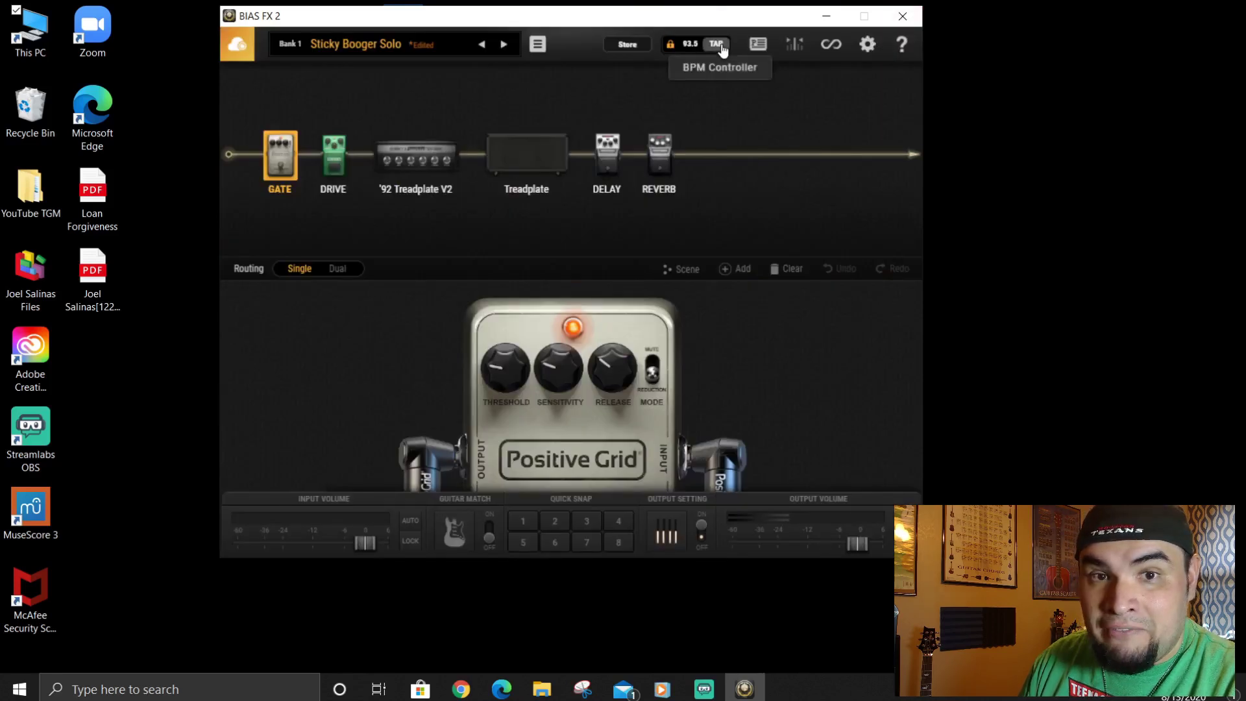
{"action": "left_click", "coordinate": [723, 49]}
{"action": "left_click", "coordinate": [723, 49]}
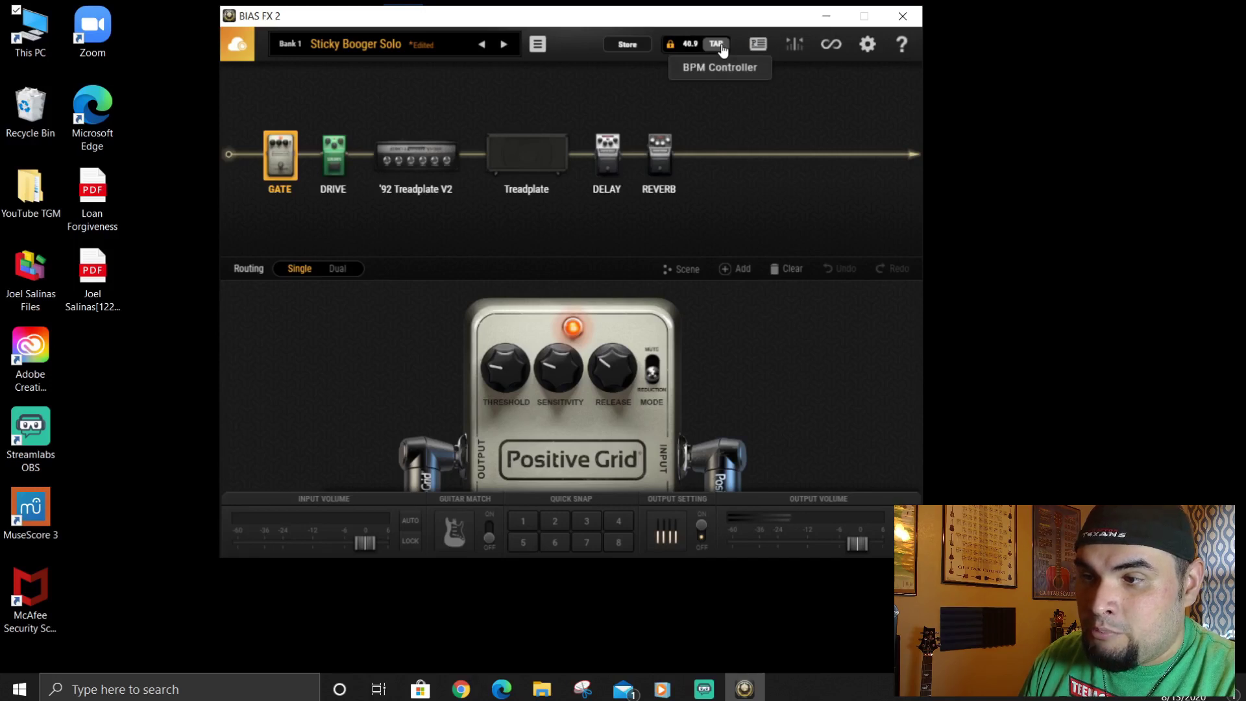
{"action": "left_click", "coordinate": [723, 49]}
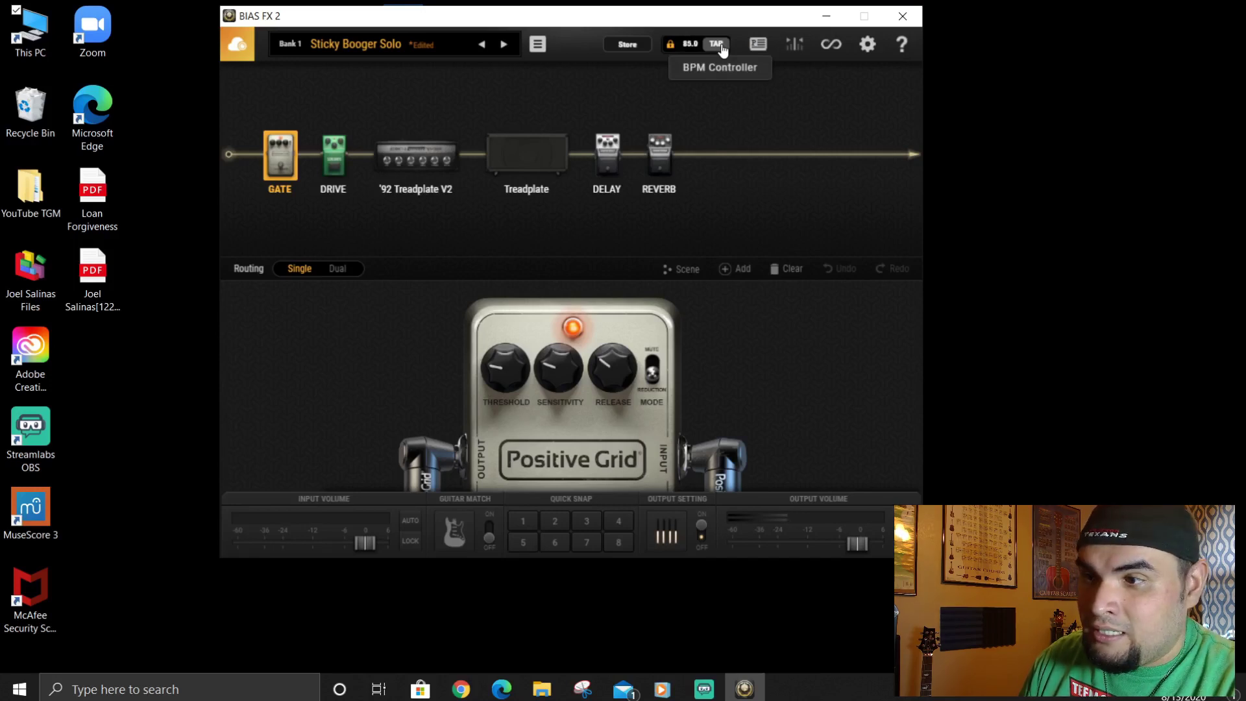
{"action": "left_click", "coordinate": [723, 49]}
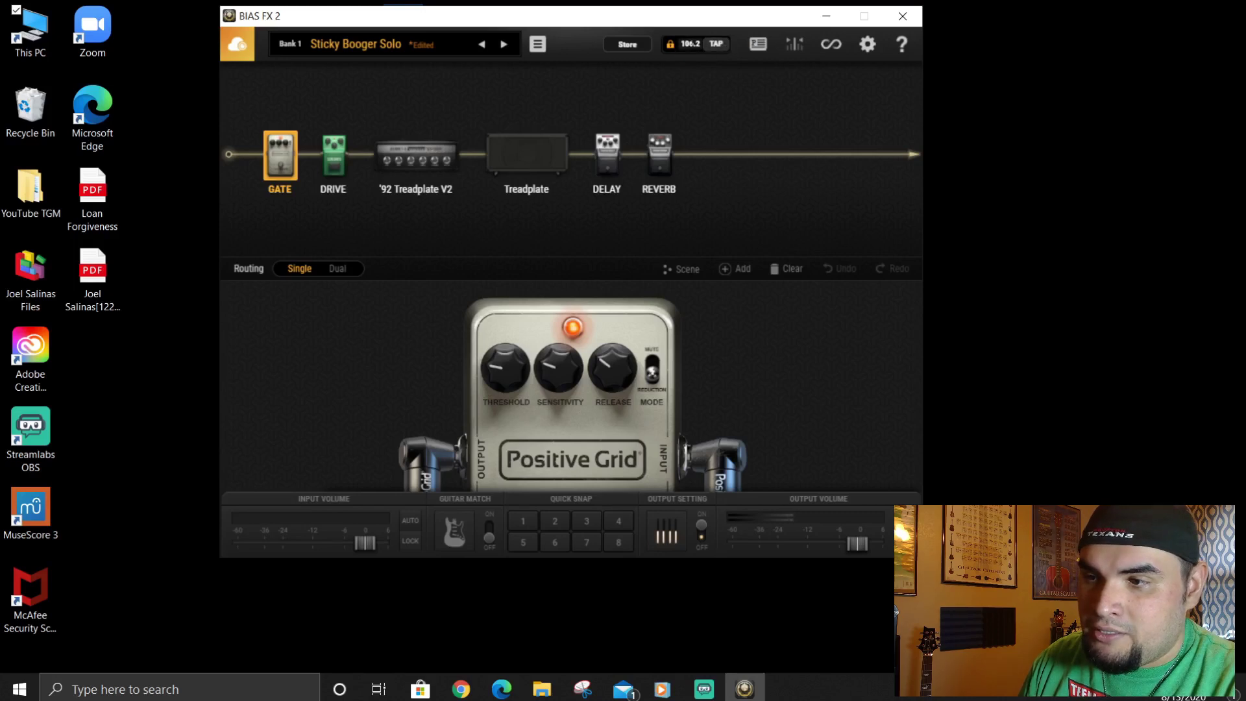
Show the preset as a pedalboard and bring up the Tuner.
{"action": "left_click", "coordinate": [757, 46]}
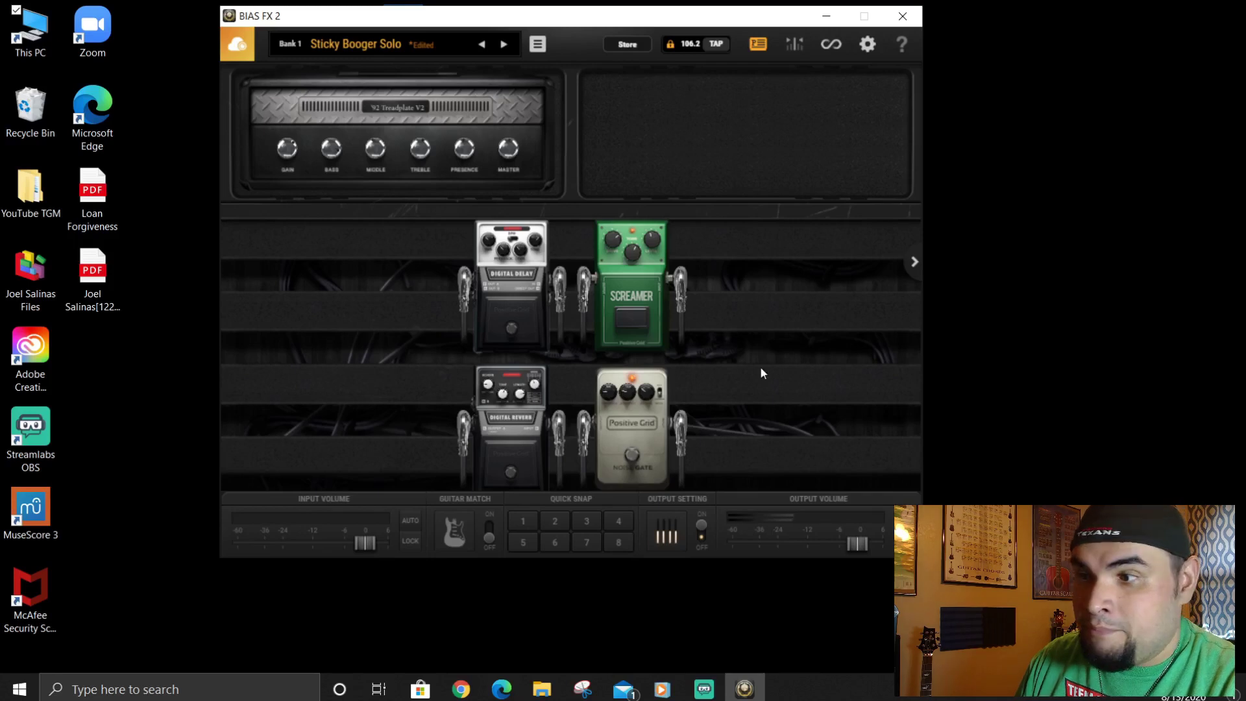
{"action": "left_click", "coordinate": [795, 45]}
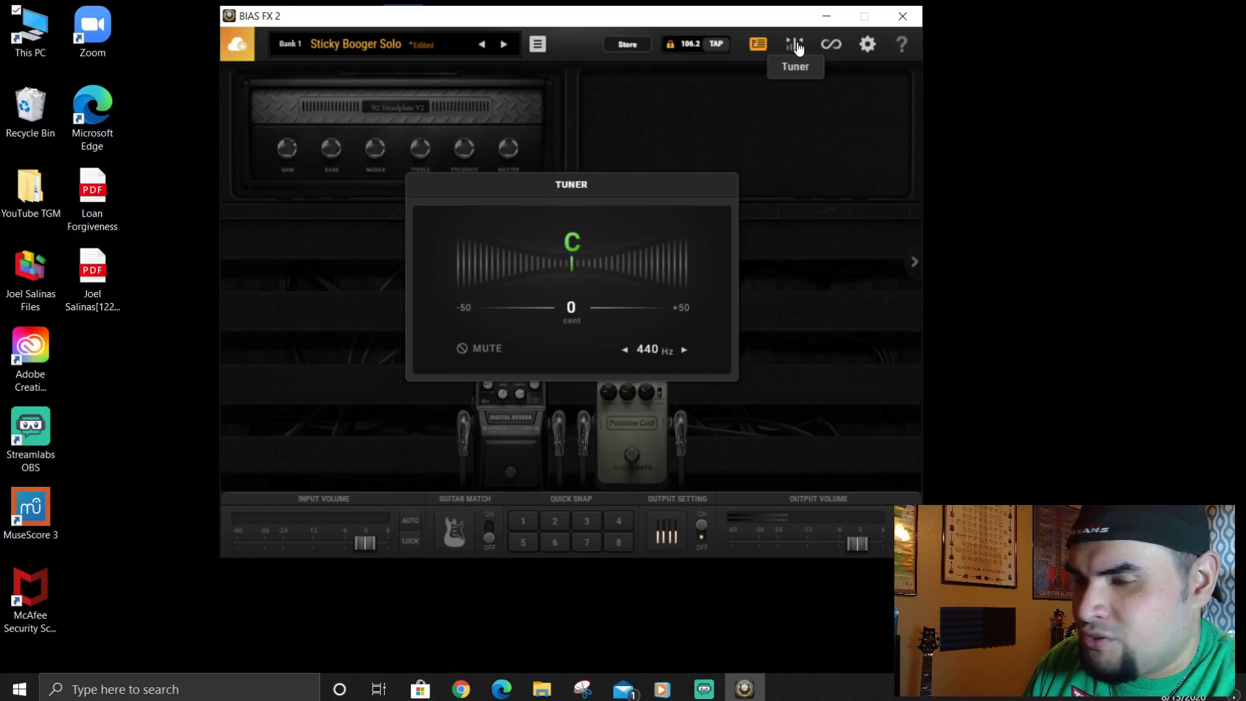
{"action": "left_click", "coordinate": [798, 45]}
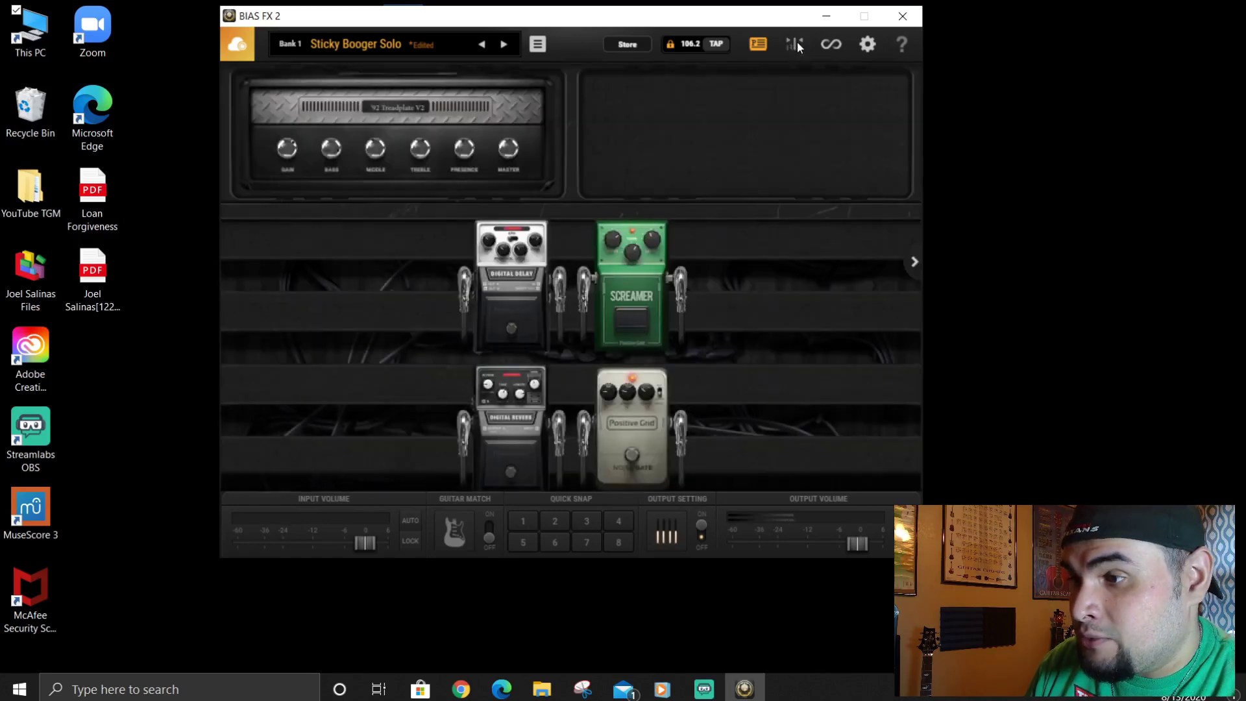
{"action": "left_click", "coordinate": [838, 51]}
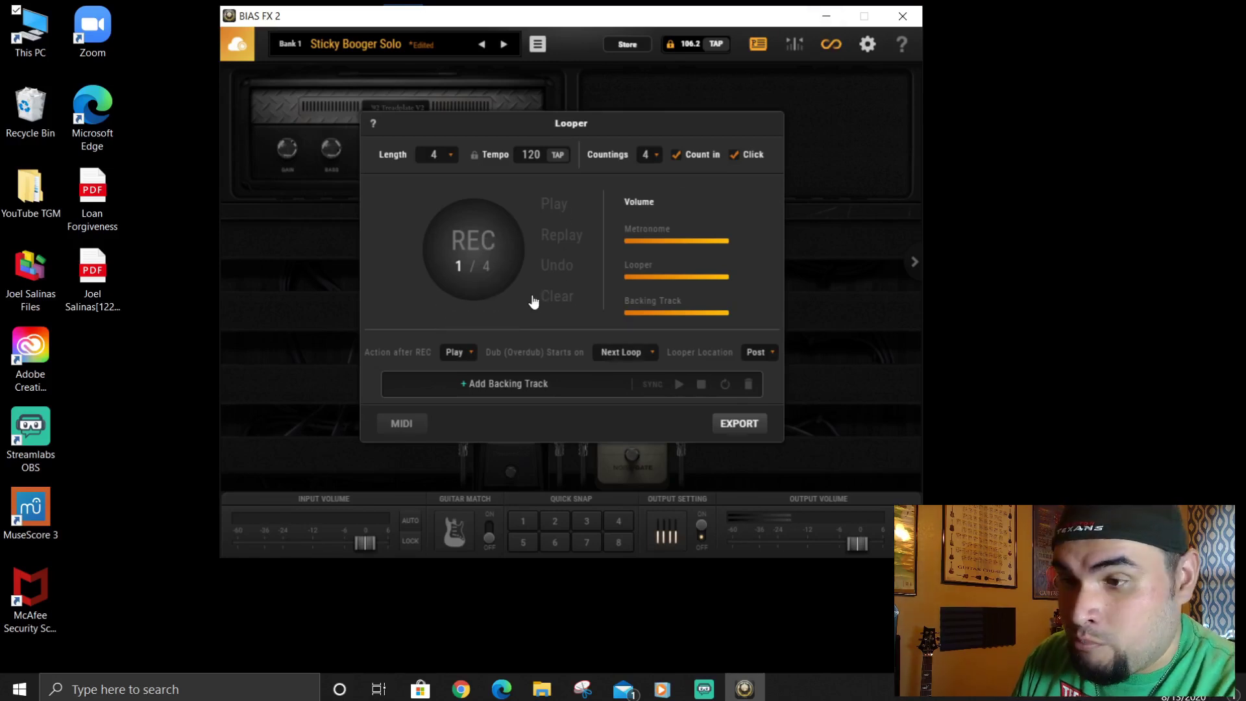
{"action": "left_click", "coordinate": [448, 154]}
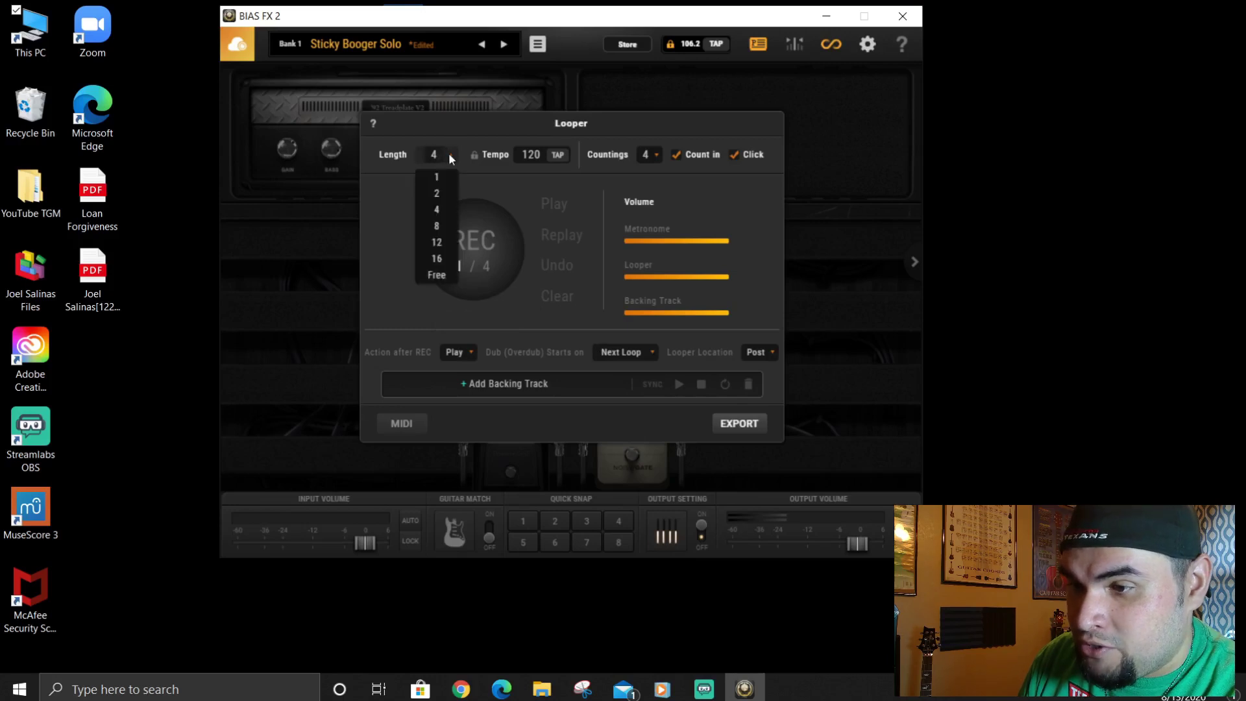
{"action": "left_click", "coordinate": [459, 208]}
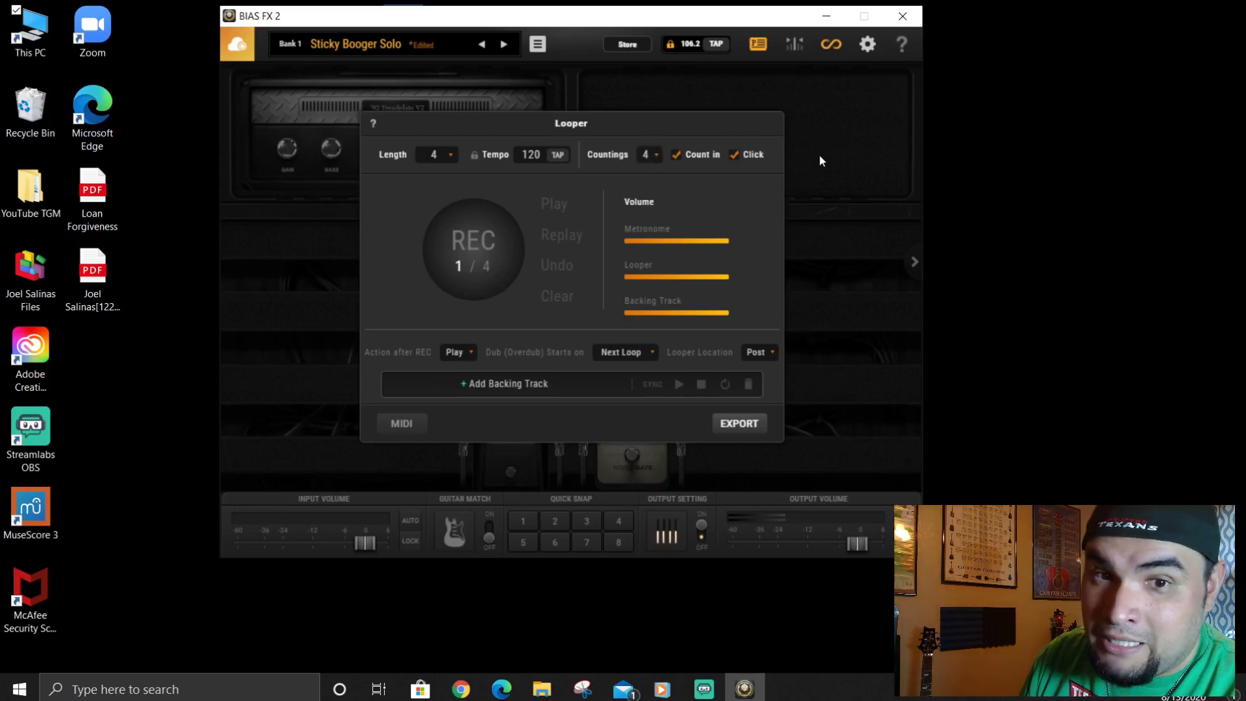
{"action": "left_click", "coordinate": [828, 138]}
In Settings > Audio Settings, check the buffer sizes, keep 256 samples, and close the dialog.
{"action": "left_click", "coordinate": [867, 44]}
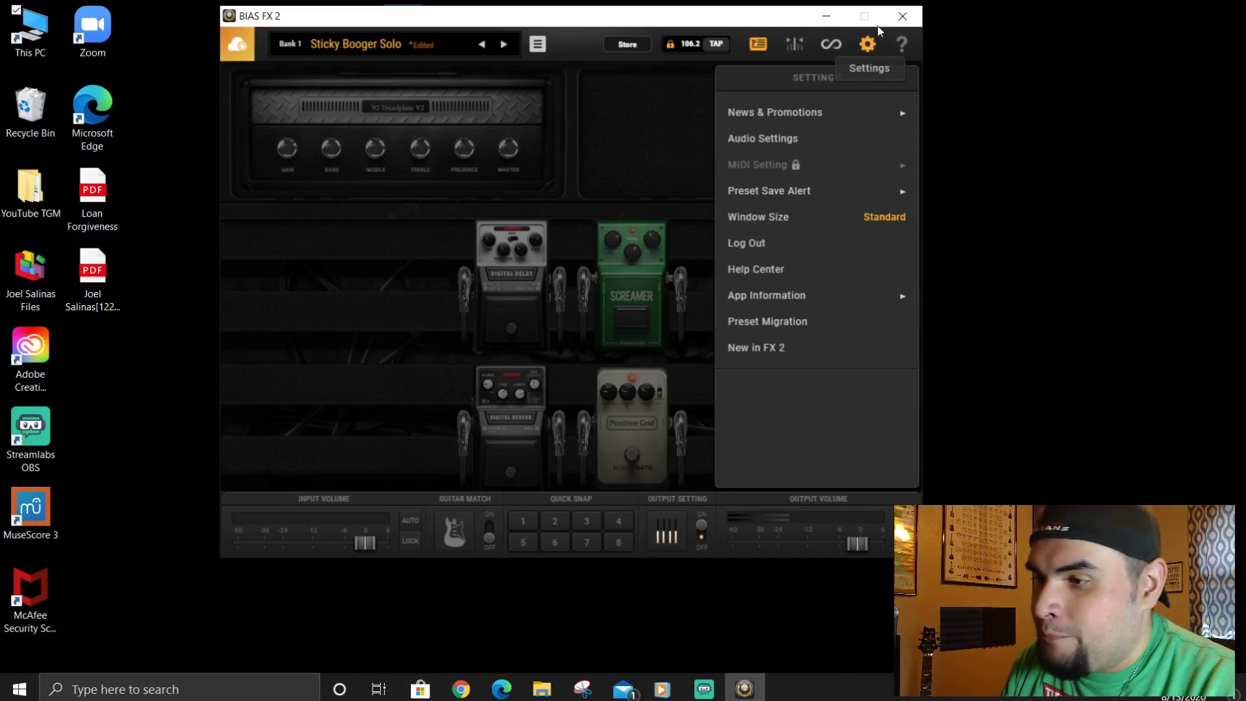
{"action": "left_click", "coordinate": [800, 140]}
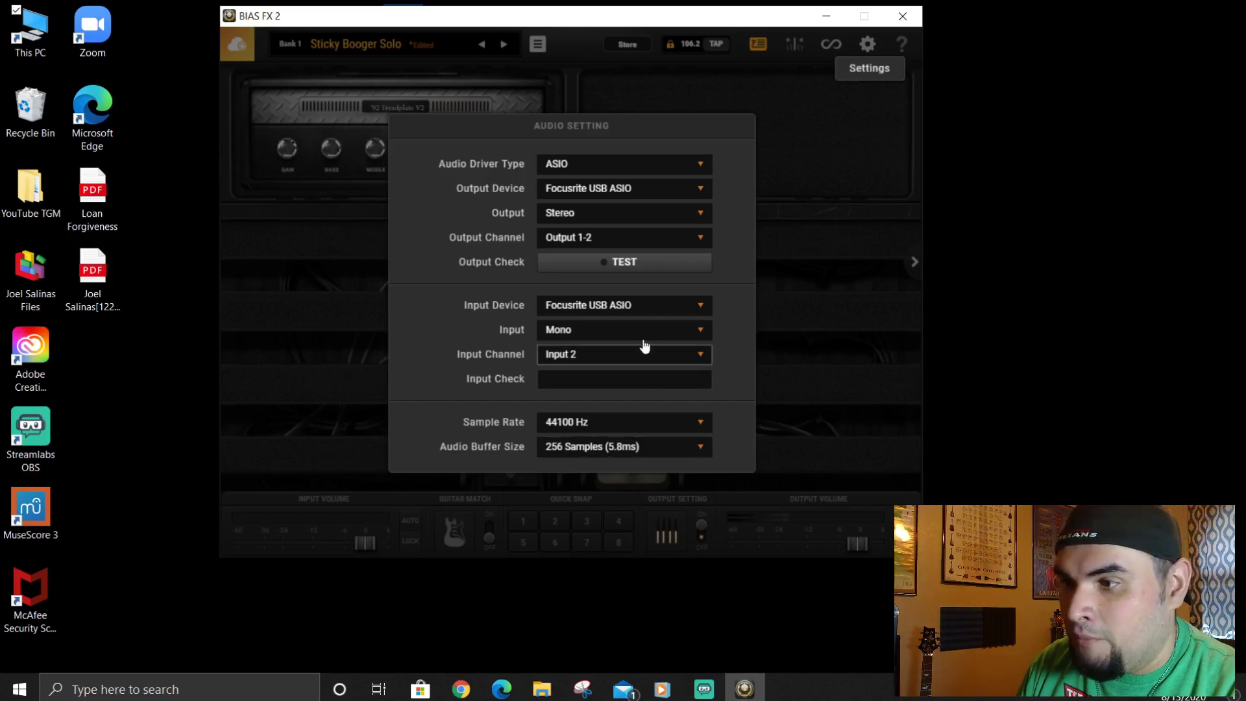
{"action": "left_click", "coordinate": [702, 451]}
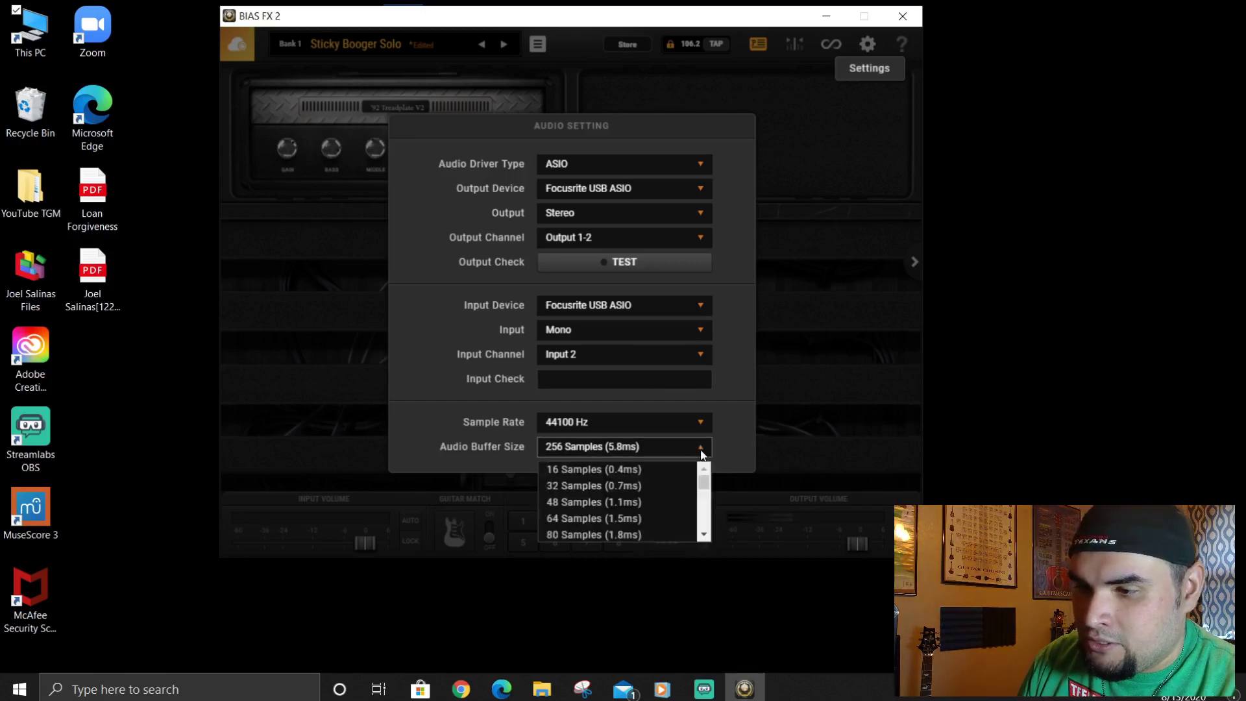
{"action": "left_click", "coordinate": [701, 450]}
{"action": "left_click", "coordinate": [826, 188]}
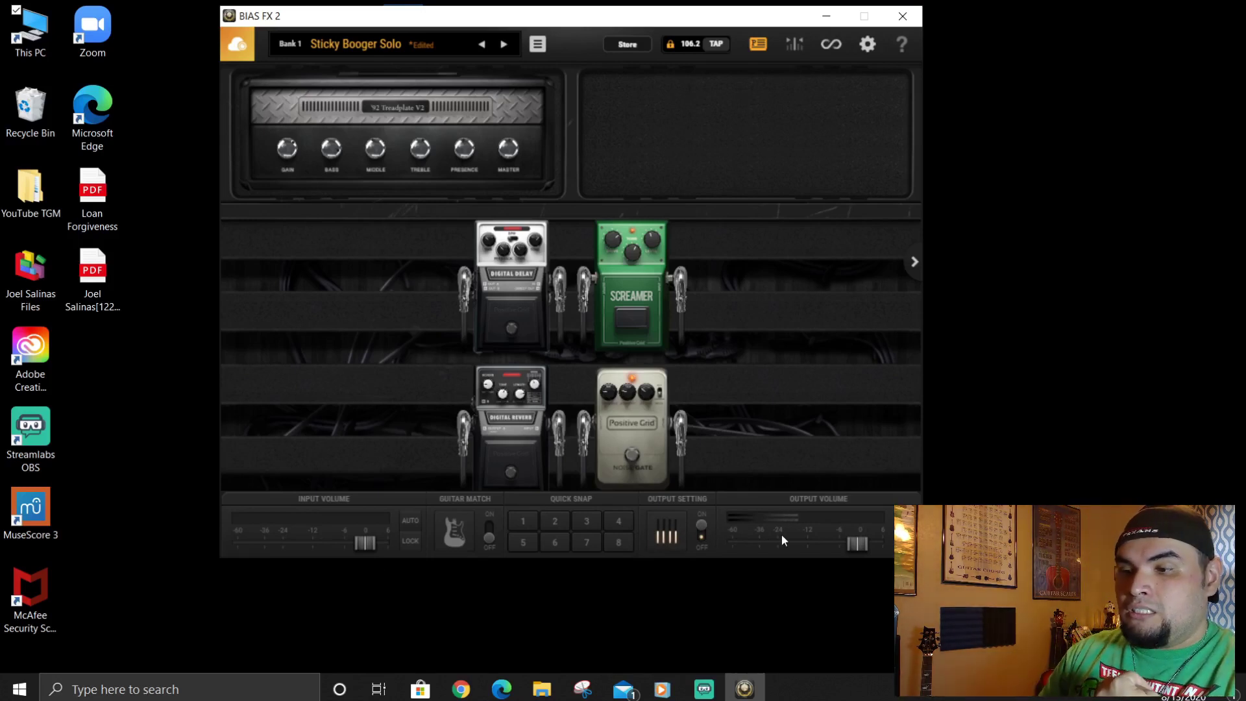
Drag the Output Volume slider a small notch to the right.
{"action": "left_click_drag", "start_coordinate": [848, 548], "coordinate": [862, 550]}
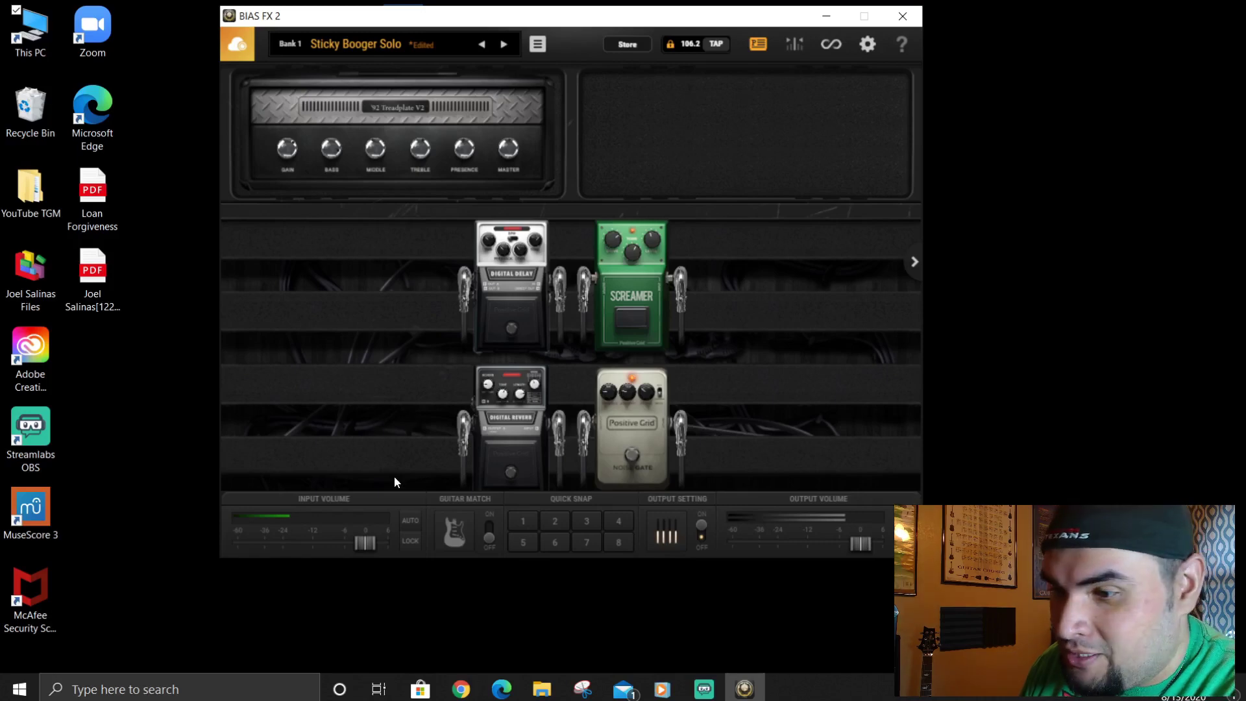
Set the Custom '57 Goldtop Reissue as the Guitar Match target and confirm with OK.
{"action": "left_click", "coordinate": [462, 539]}
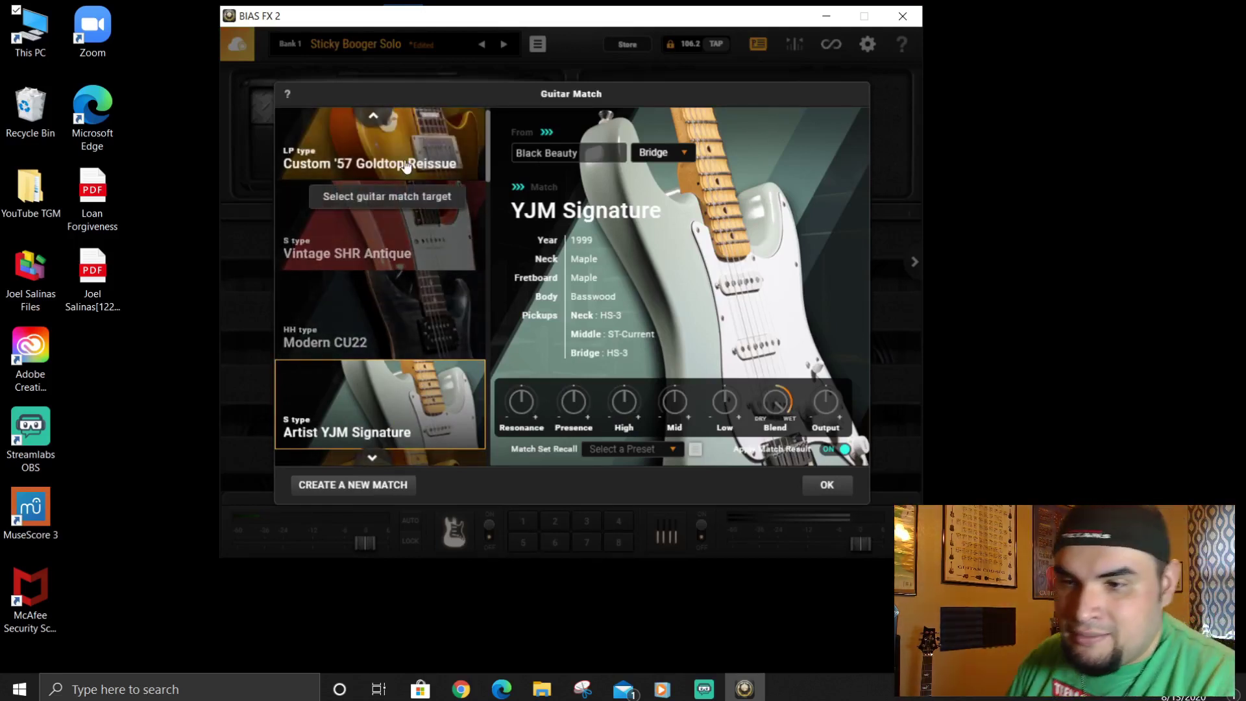
{"action": "scroll", "coordinate": [383, 272], "scroll_direction": "up", "scroll_amount": 1}
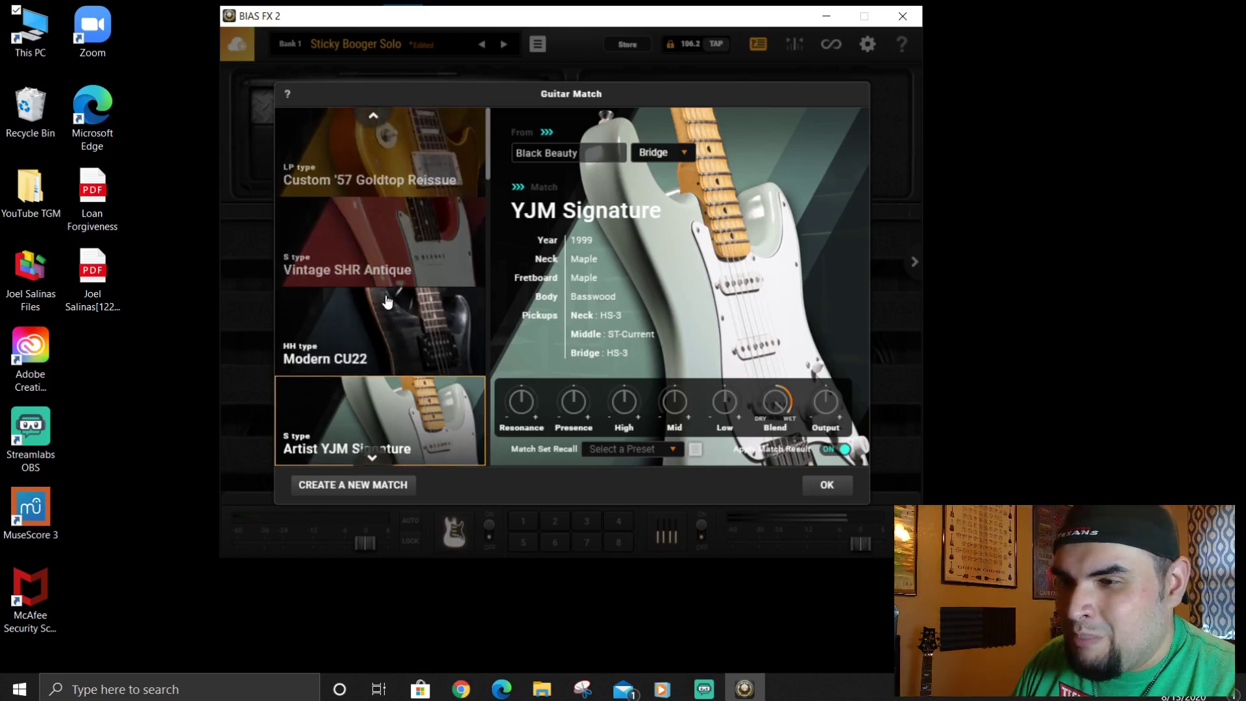
{"action": "left_click", "coordinate": [347, 170]}
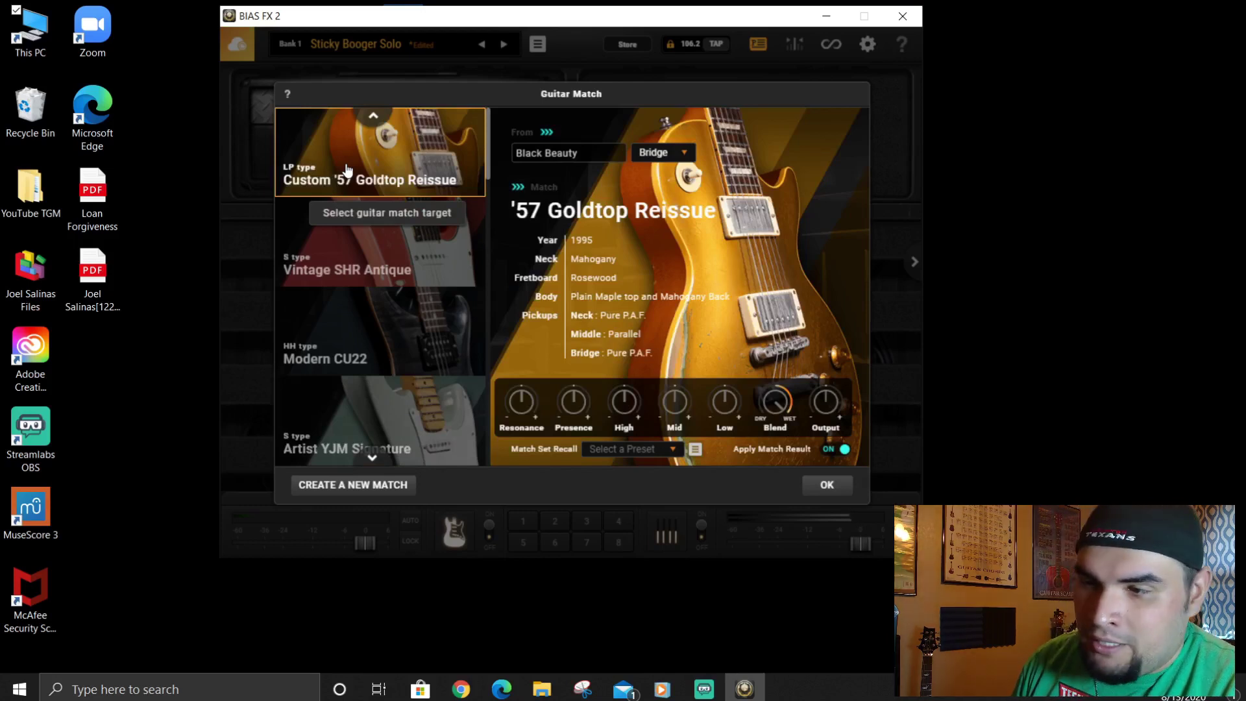
{"action": "left_click", "coordinate": [821, 487]}
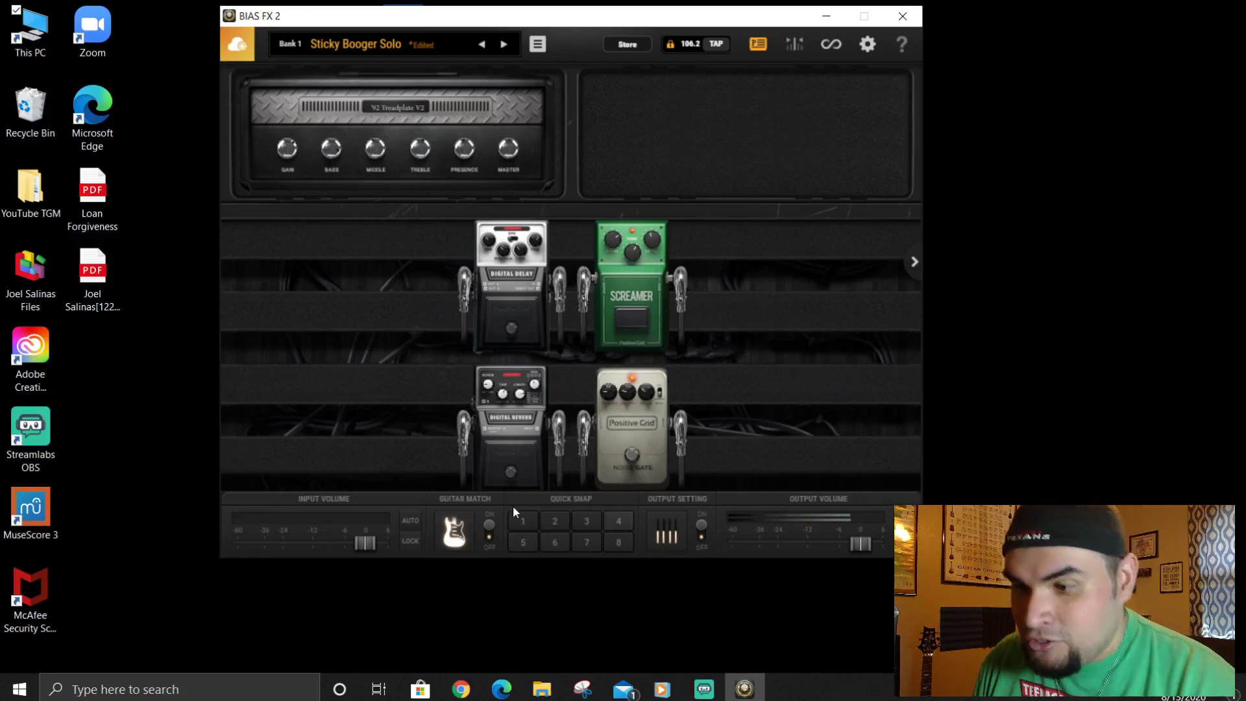
Reopen Guitar Match to scroll the guitar list, close it with OK, and switch Guitar Match off.
{"action": "left_click", "coordinate": [460, 544]}
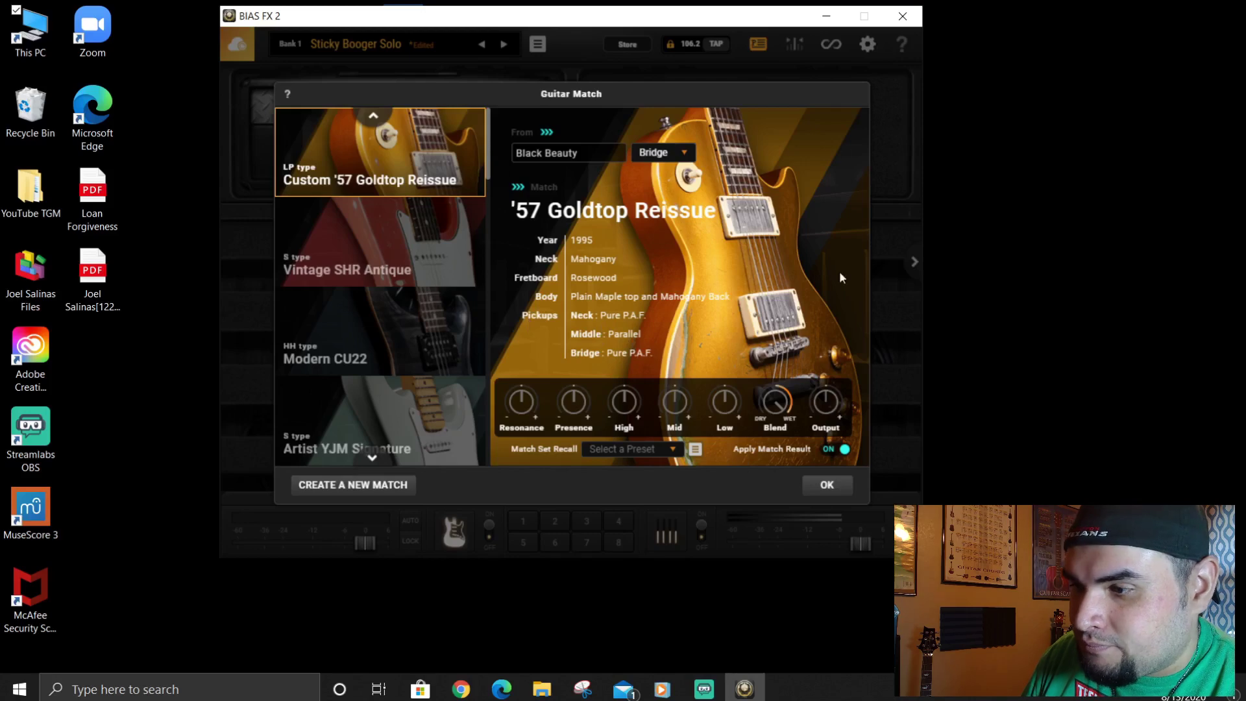
{"action": "scroll", "coordinate": [400, 216], "scroll_direction": "down", "scroll_amount": 5}
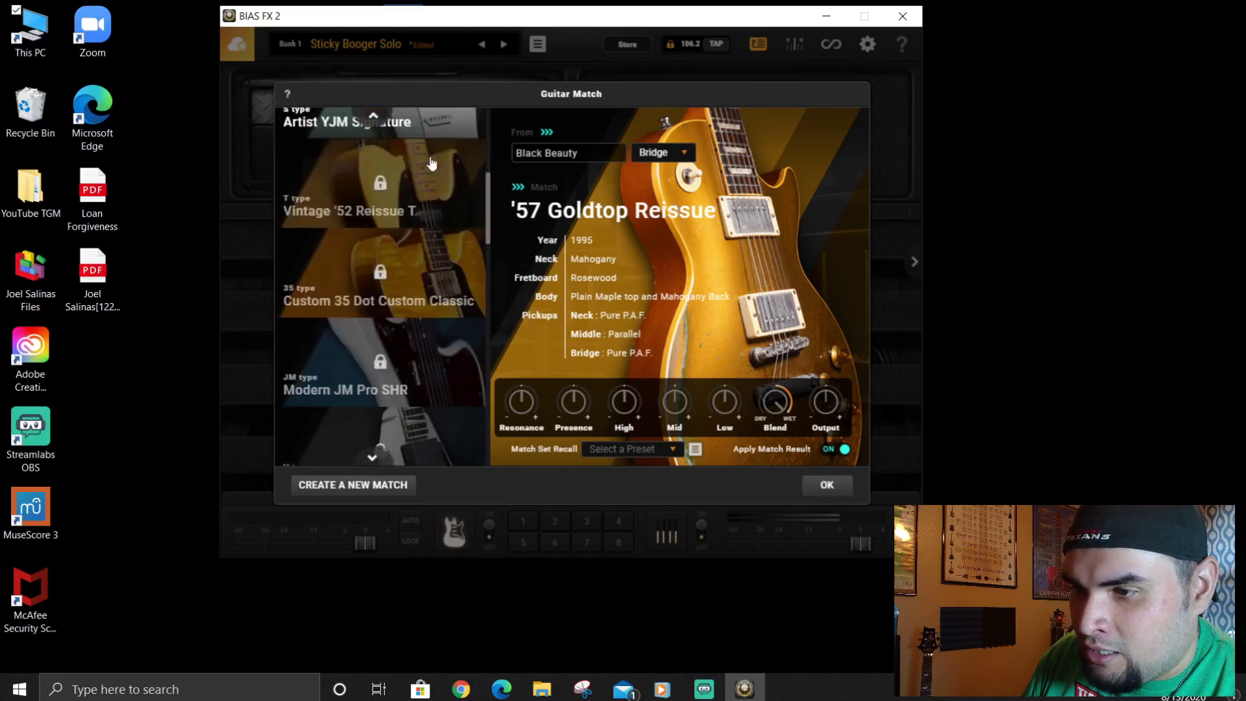
{"action": "scroll", "coordinate": [421, 186], "scroll_direction": "up", "scroll_amount": 2}
{"action": "scroll", "coordinate": [421, 186], "scroll_direction": "down", "scroll_amount": 8}
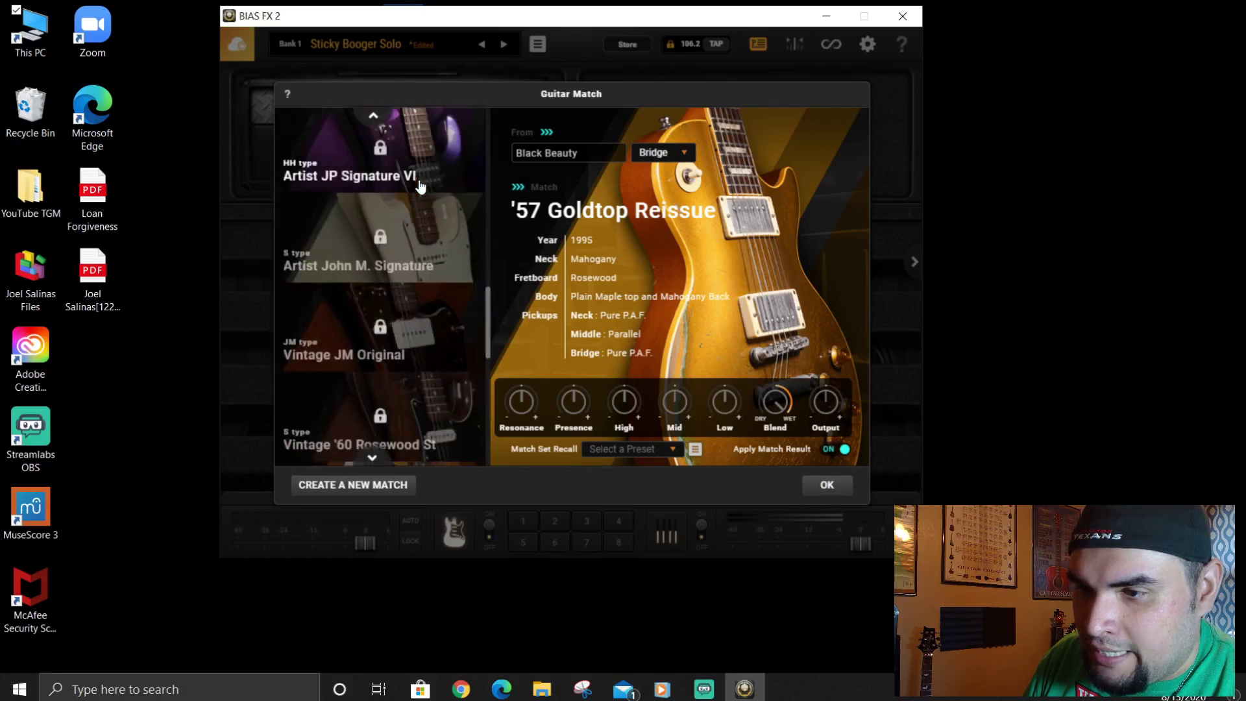
{"action": "scroll", "coordinate": [421, 187], "scroll_direction": "down", "scroll_amount": 6}
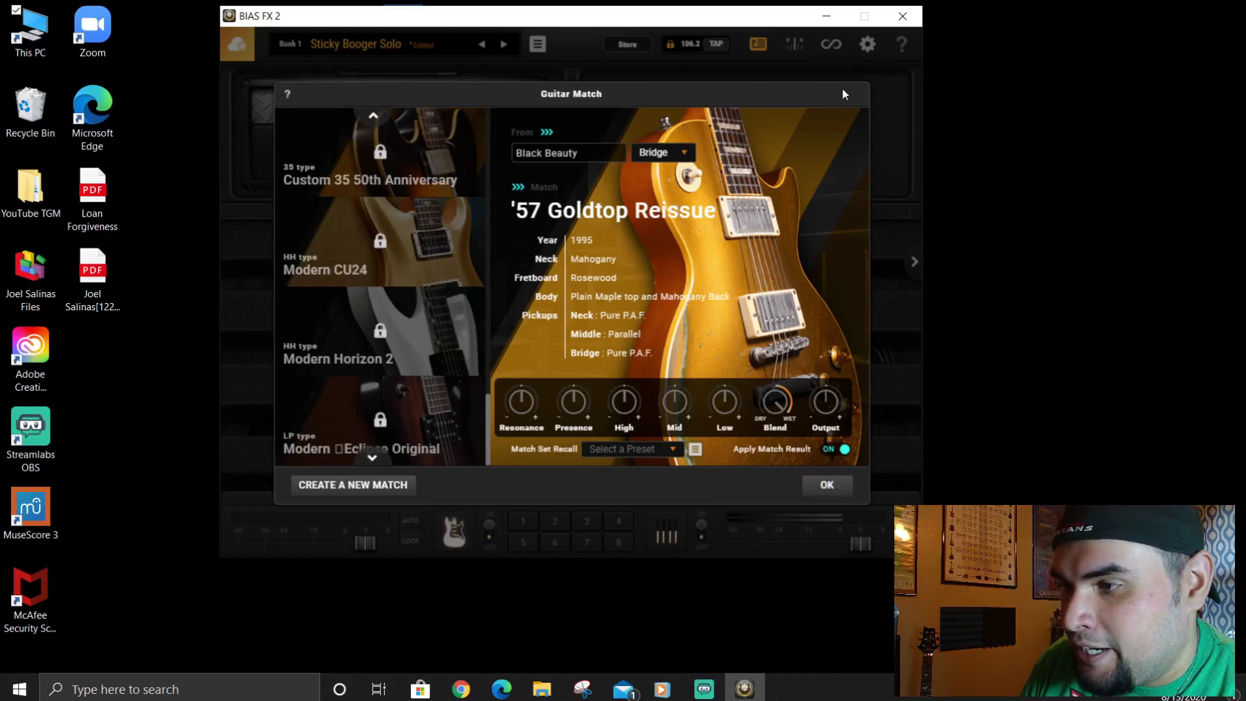
{"action": "left_click", "coordinate": [827, 486]}
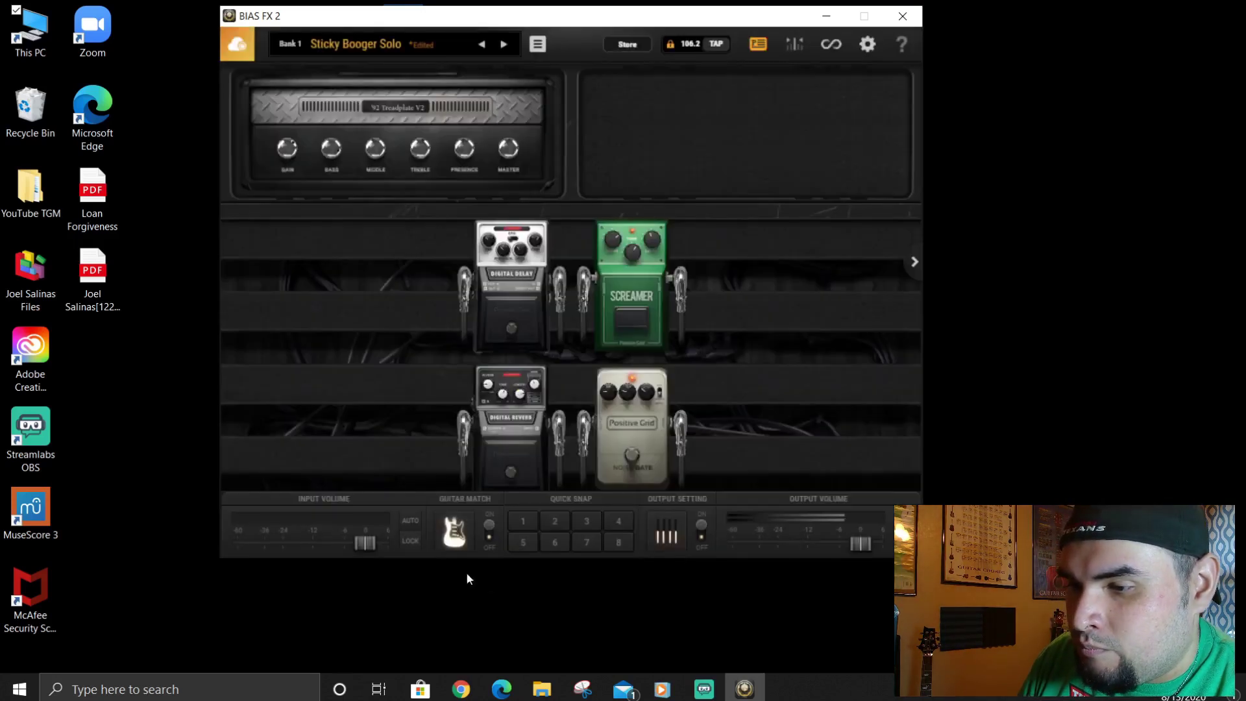
{"action": "left_click", "coordinate": [490, 544]}
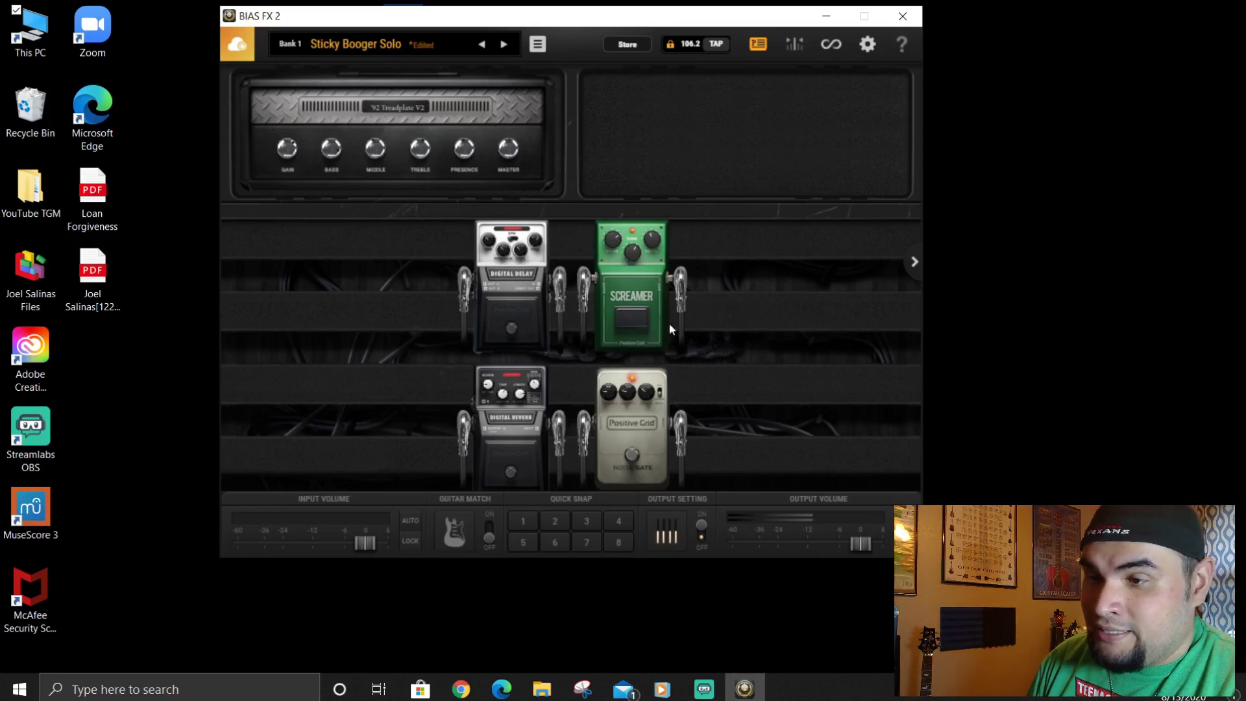
Step to the next preset, Spacey Clean, ignoring unsaved edits, then close BIAS FX 2.
{"action": "left_click", "coordinate": [505, 44]}
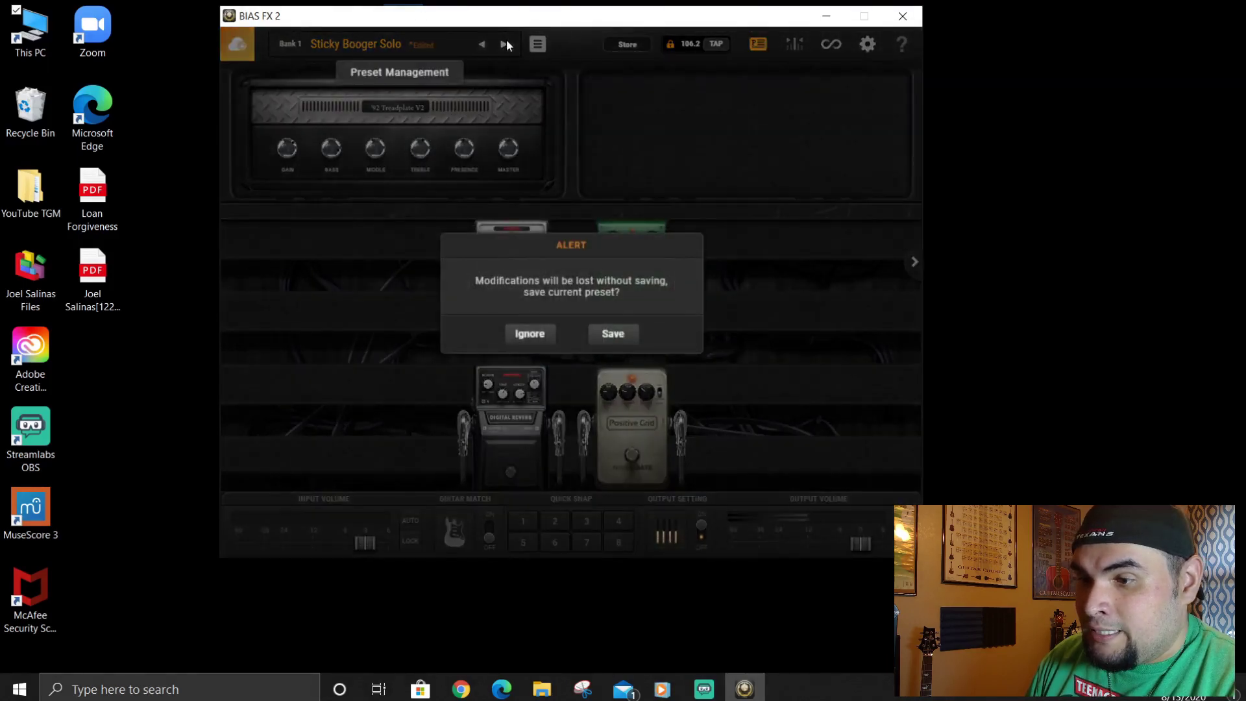
{"action": "left_click", "coordinate": [519, 337]}
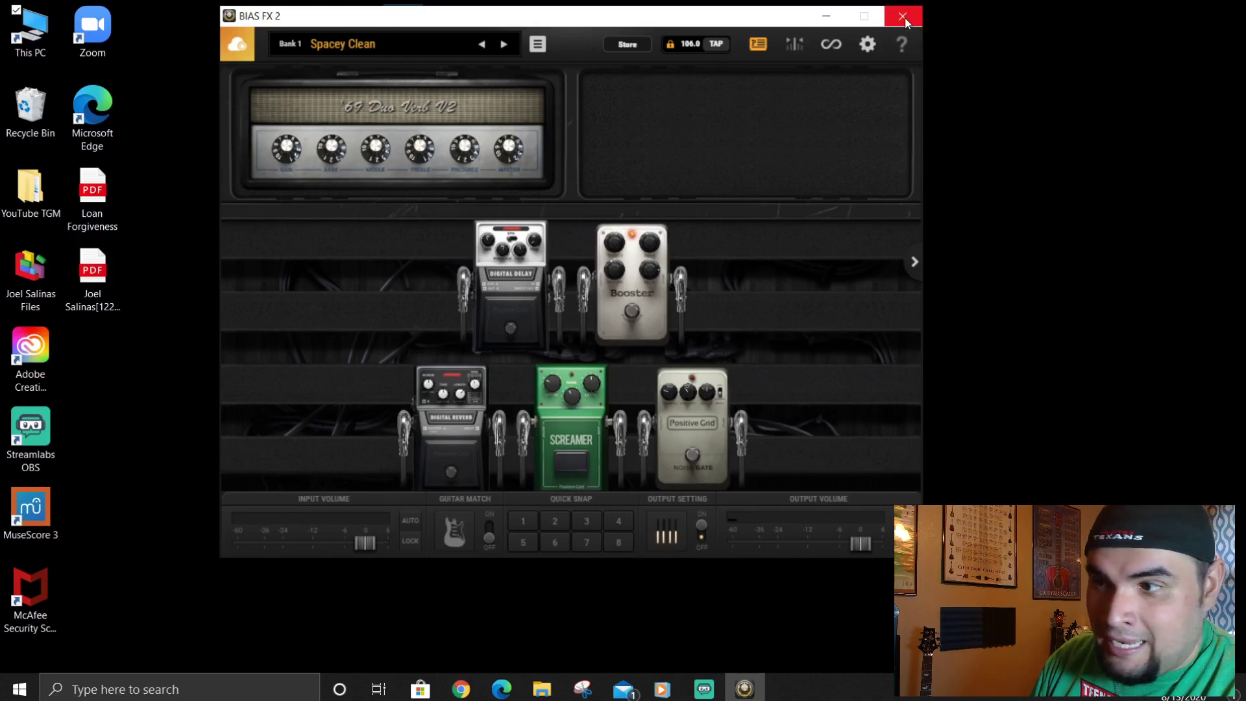
{"action": "left_click", "coordinate": [905, 18]}
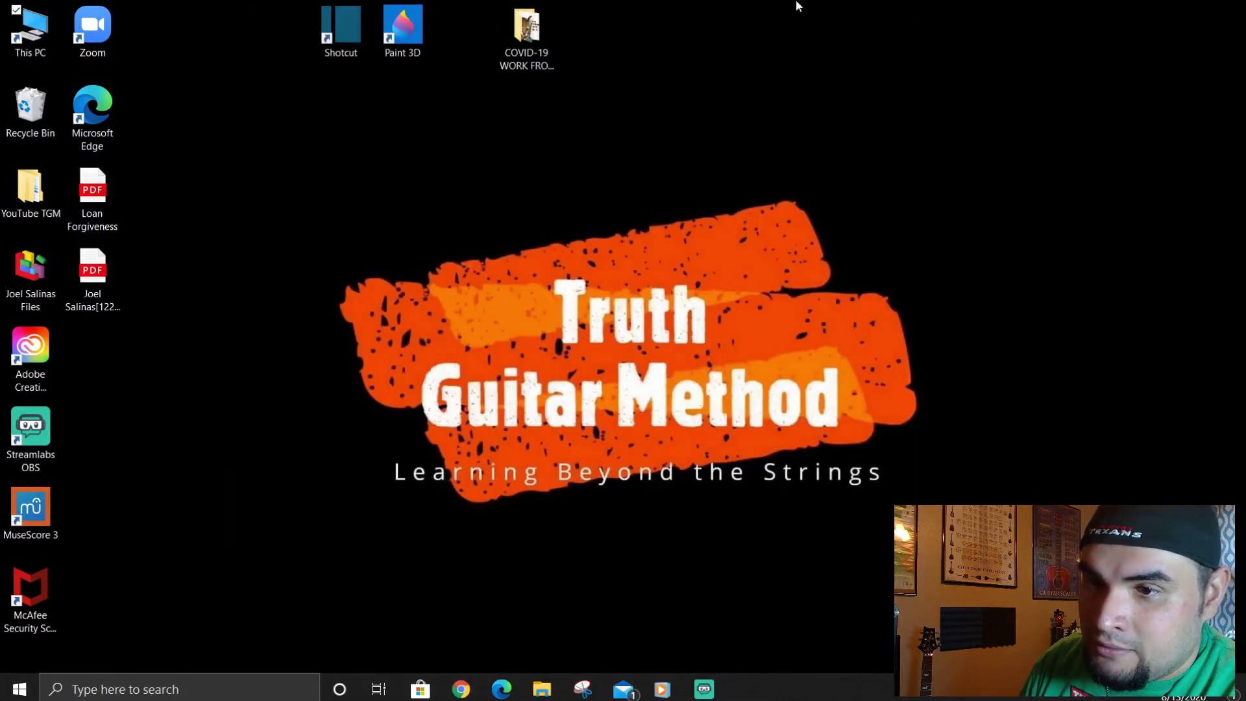
Go to This PC > Samsung_T5 (E:) > Ableton Live 10 Intro > Program and launch Ableton Live 10 Intro.
{"action": "double_click", "coordinate": [50, 50]}
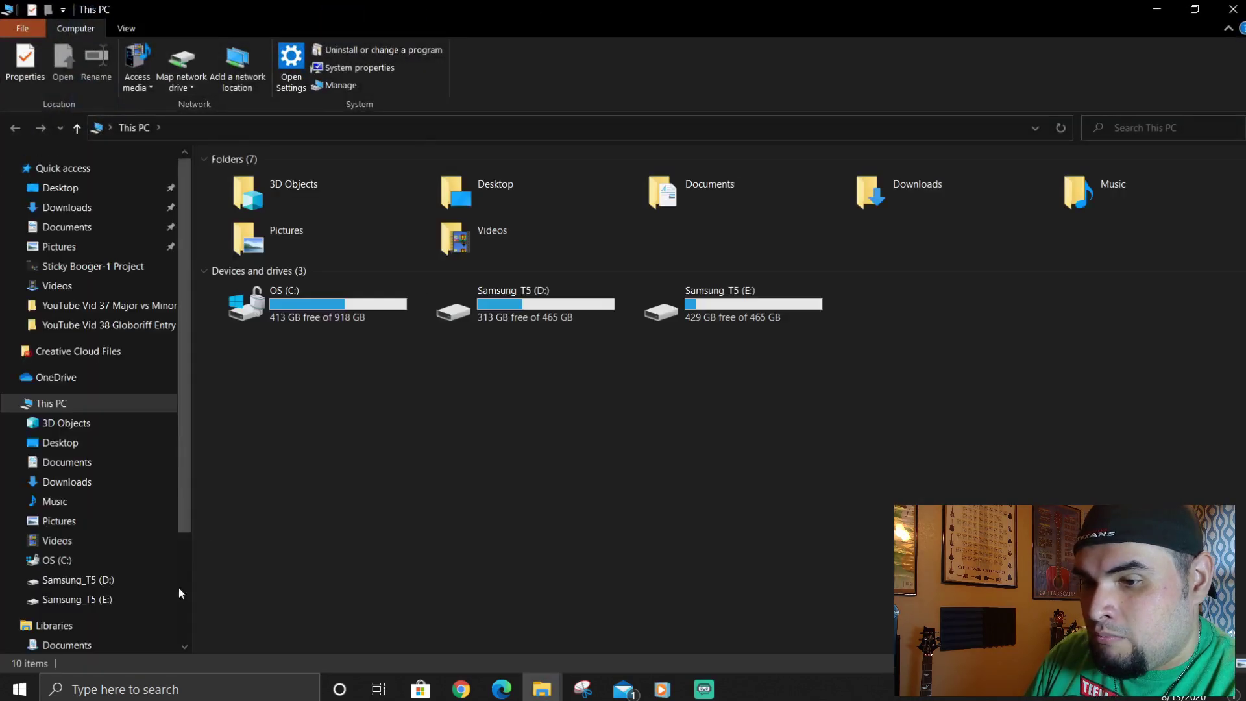
{"action": "left_click", "coordinate": [127, 600]}
{"action": "double_click", "coordinate": [301, 182]}
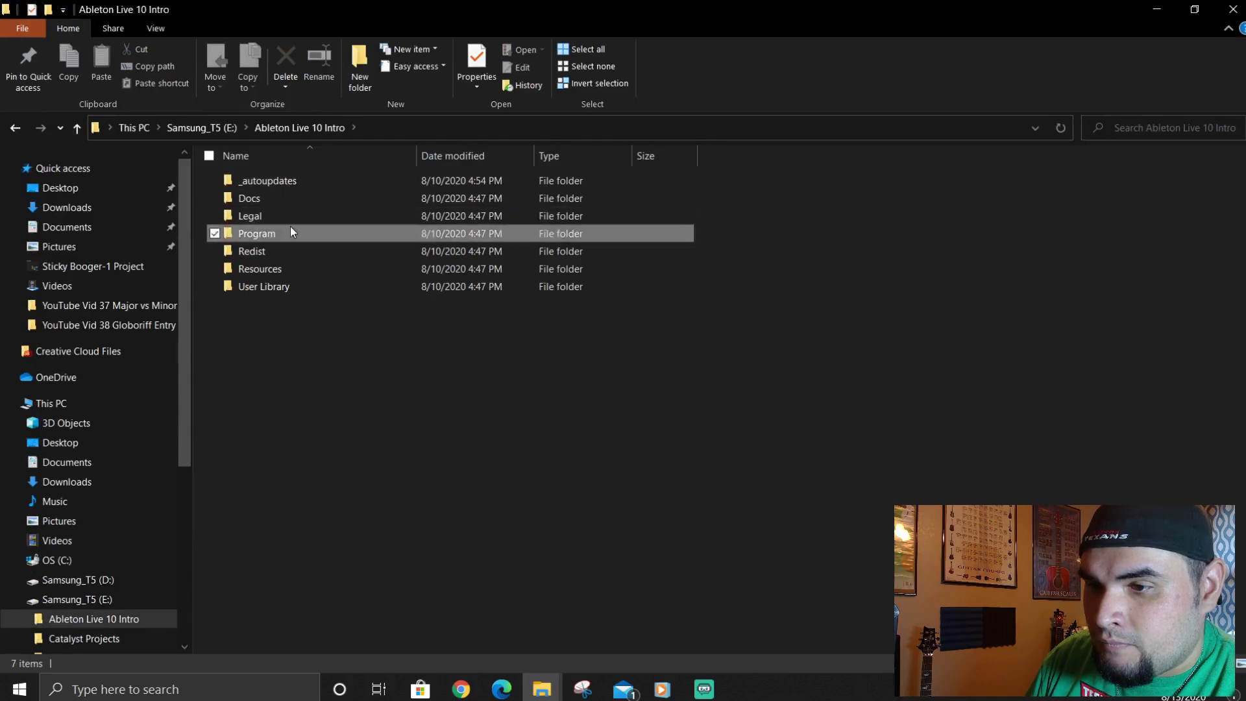
{"action": "double_click", "coordinate": [290, 227]}
{"action": "left_click", "coordinate": [282, 218]}
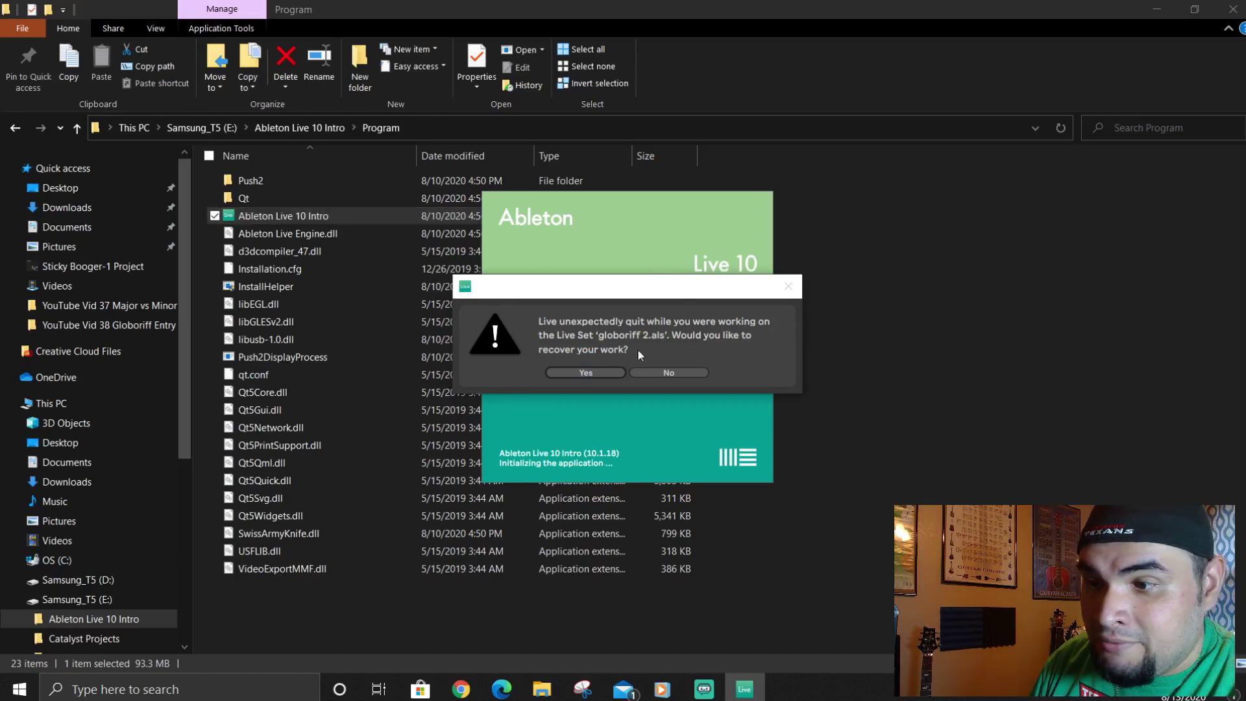
Recover the crashed globoriff 2 Live Set and select BIAS FX 2_x64 under Plug-Ins > VST > VstPlugins.
{"action": "left_click", "coordinate": [604, 372]}
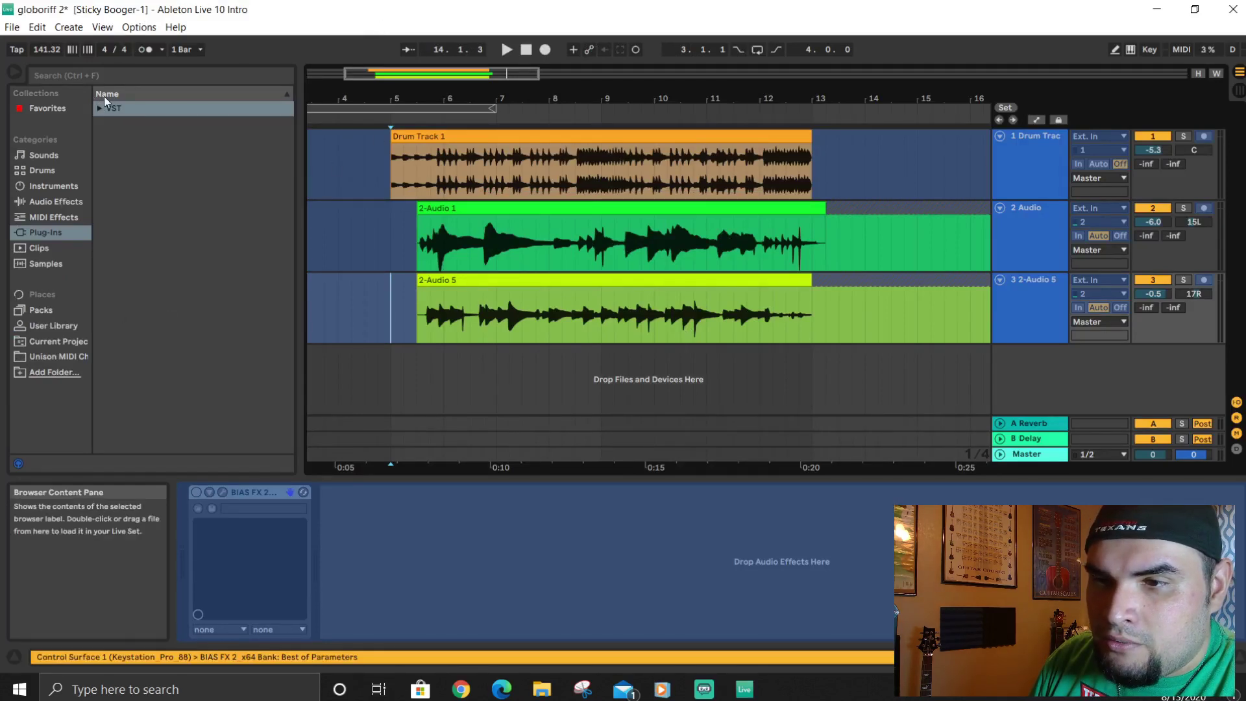
{"action": "left_click", "coordinate": [26, 235]}
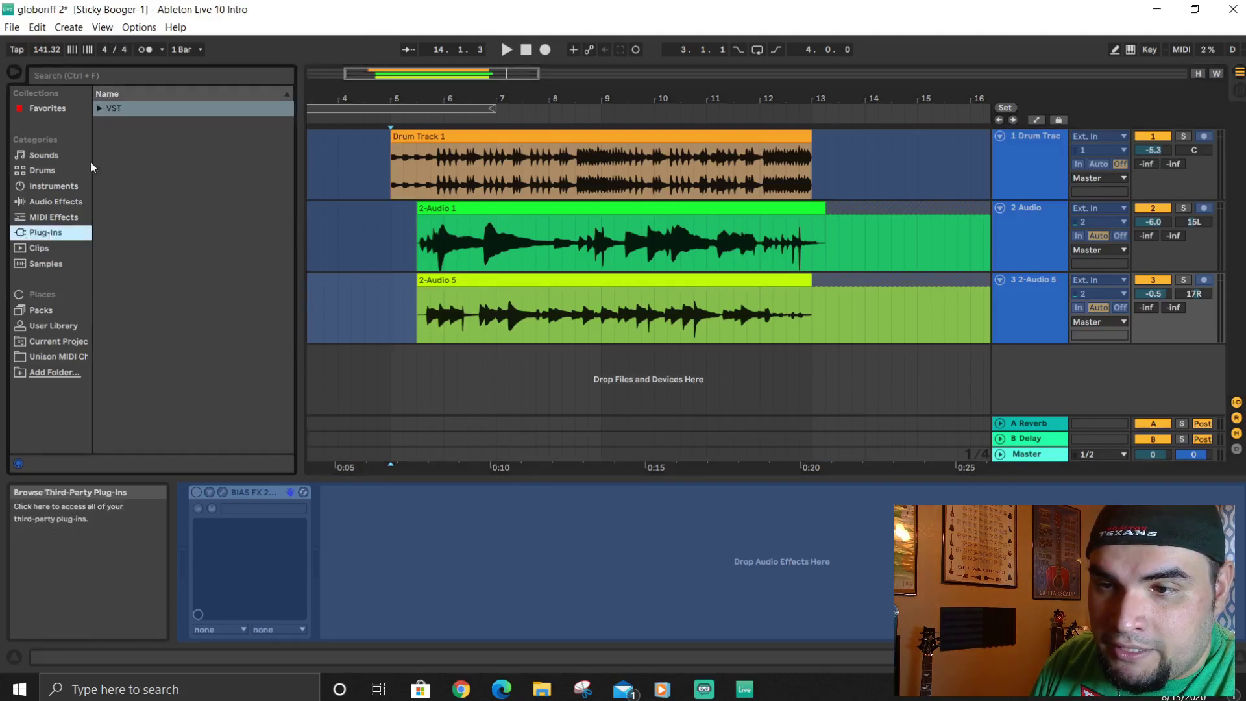
{"action": "left_click", "coordinate": [98, 107]}
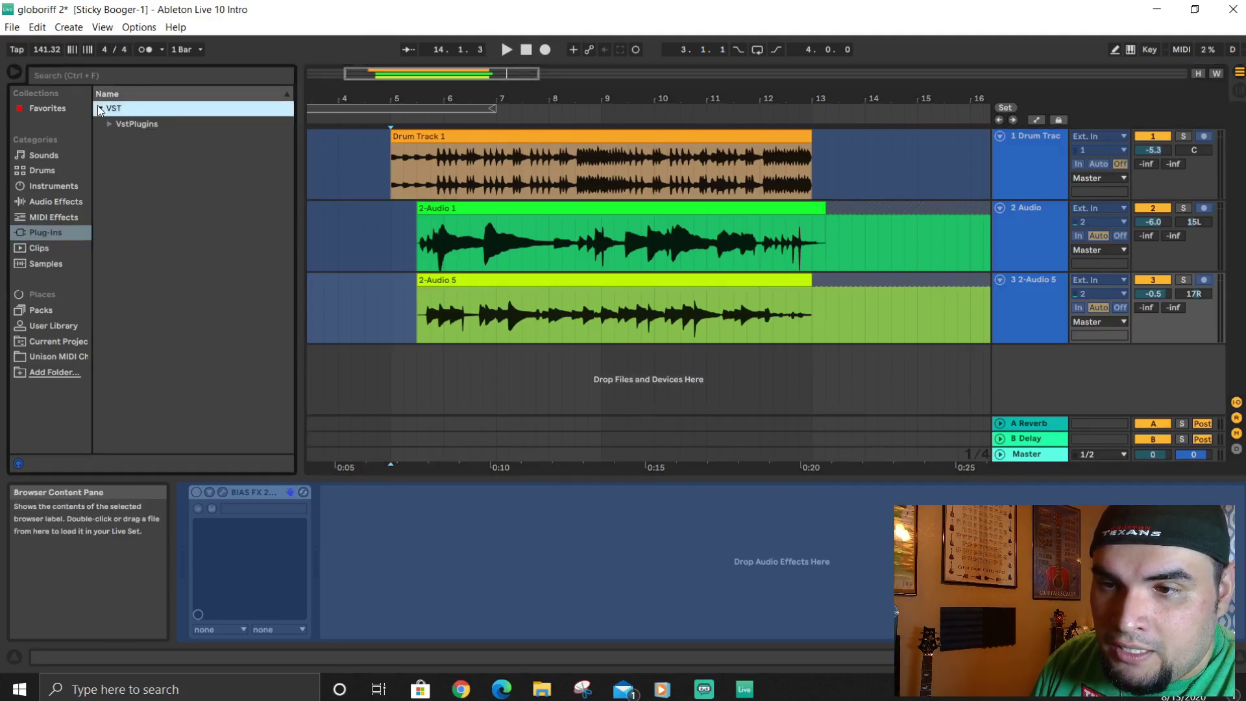
{"action": "left_click", "coordinate": [108, 125]}
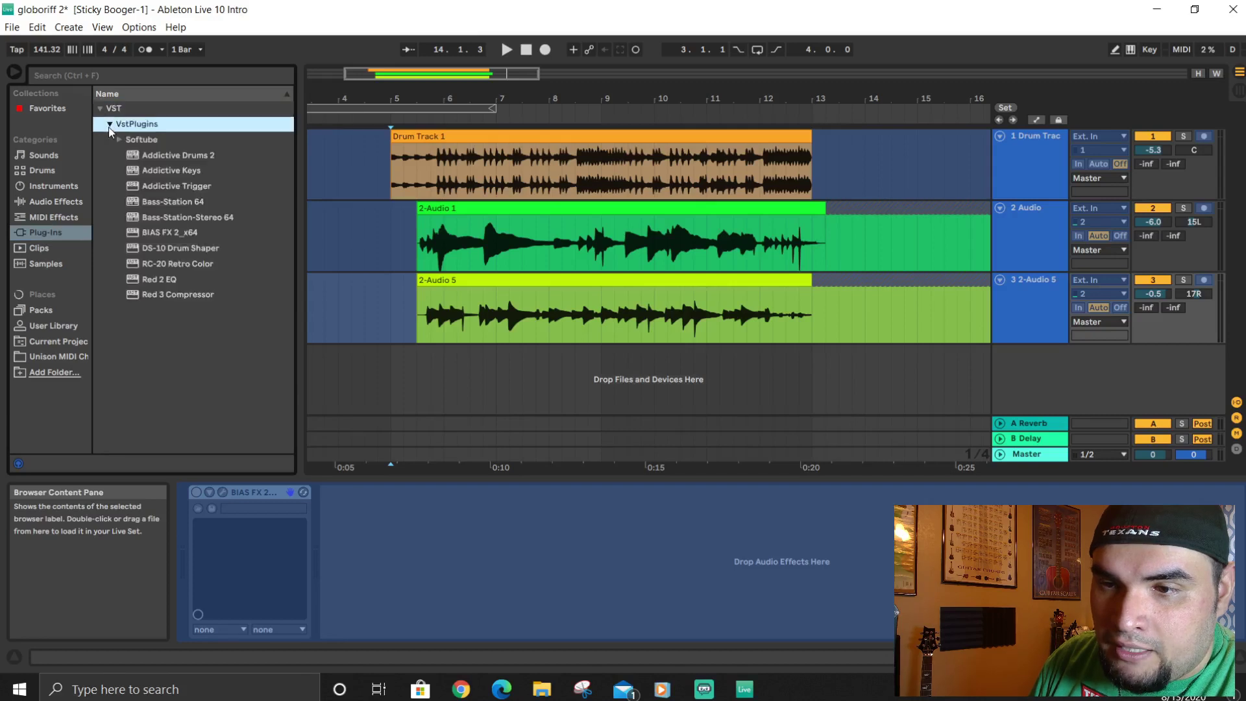
{"action": "left_click", "coordinate": [168, 233]}
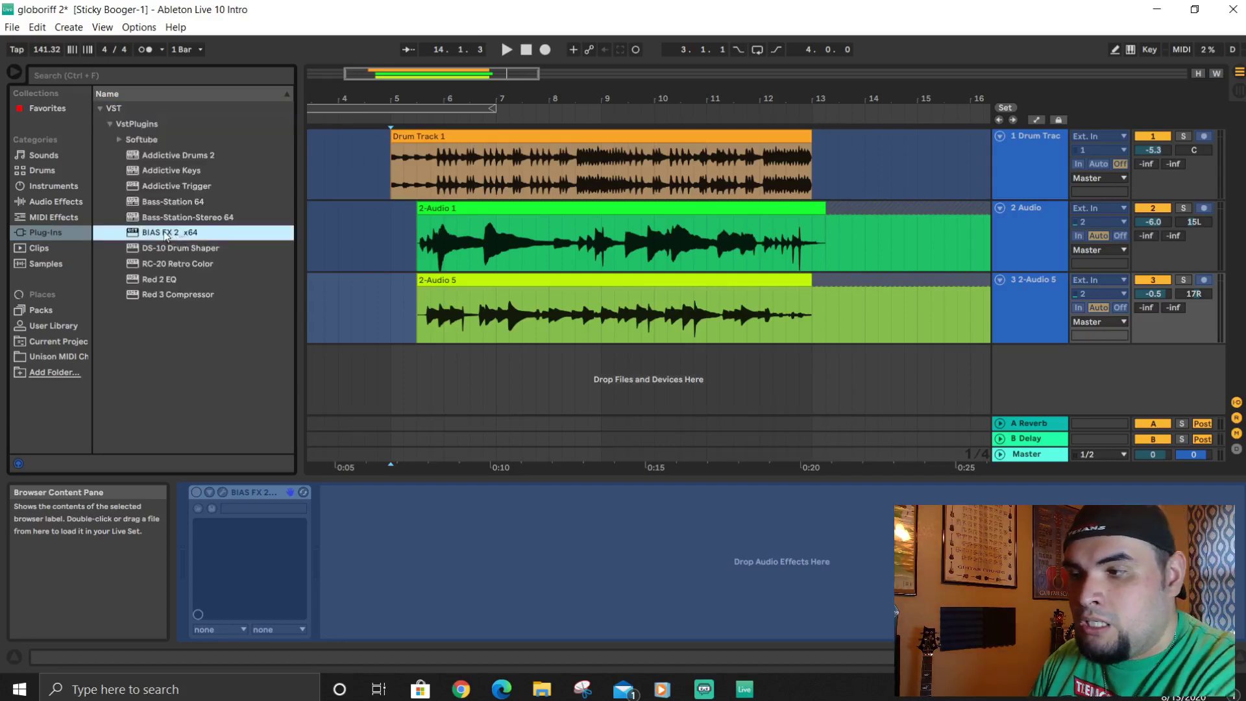